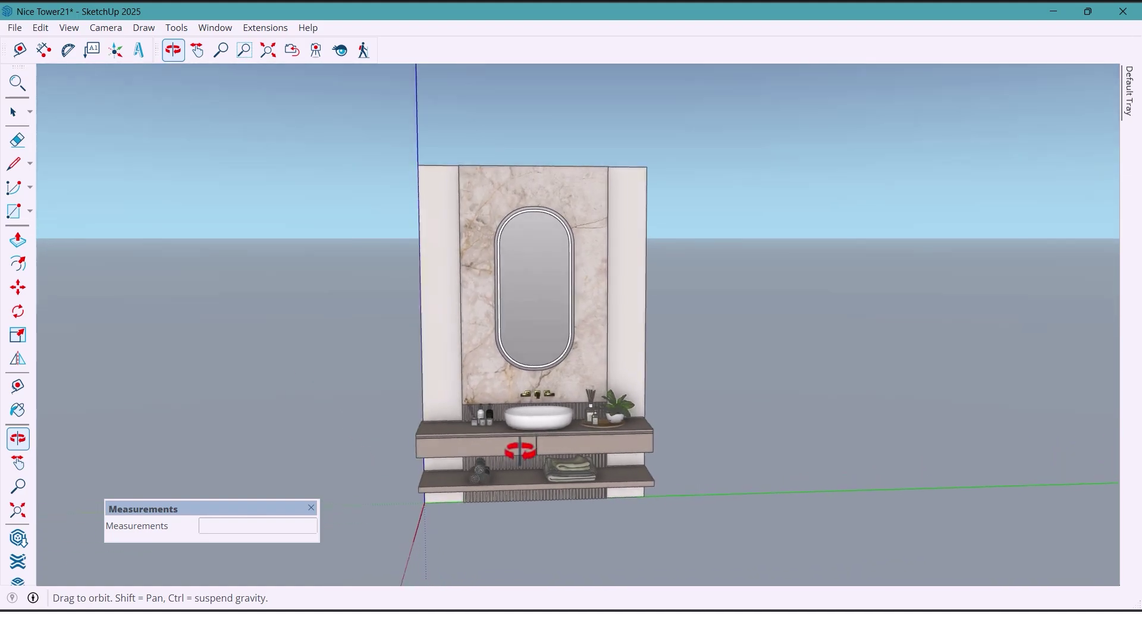
- Erase the 2000 mm width and 3000 mm height dimensions from the wall panel
scroll(520, 446, "up", 6)
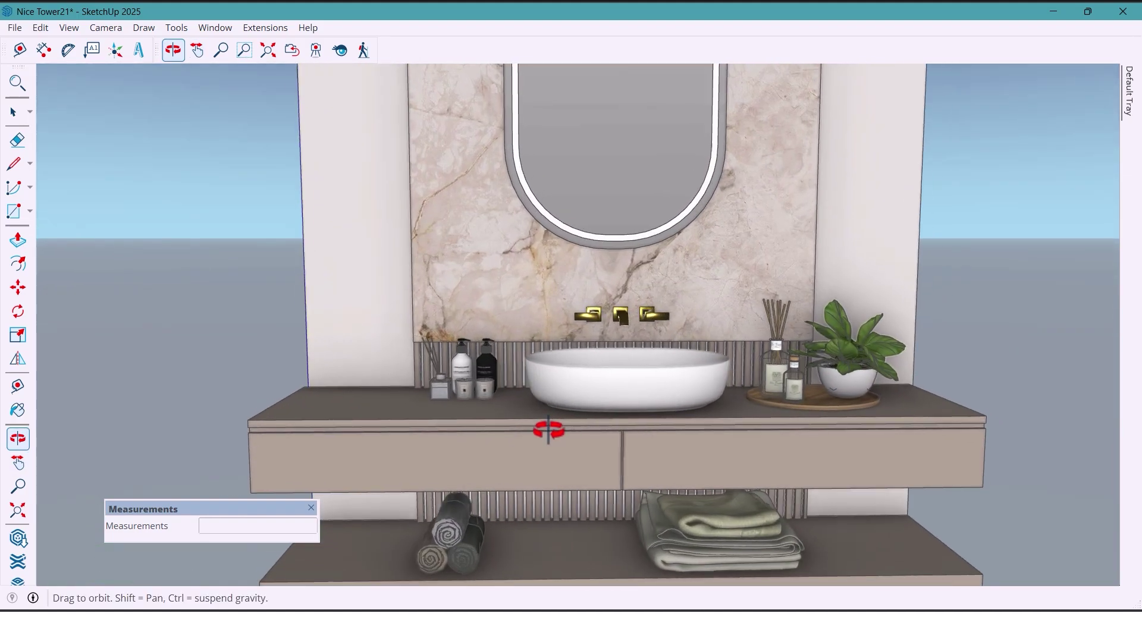
left_click_drag(549, 431, 595, 434)
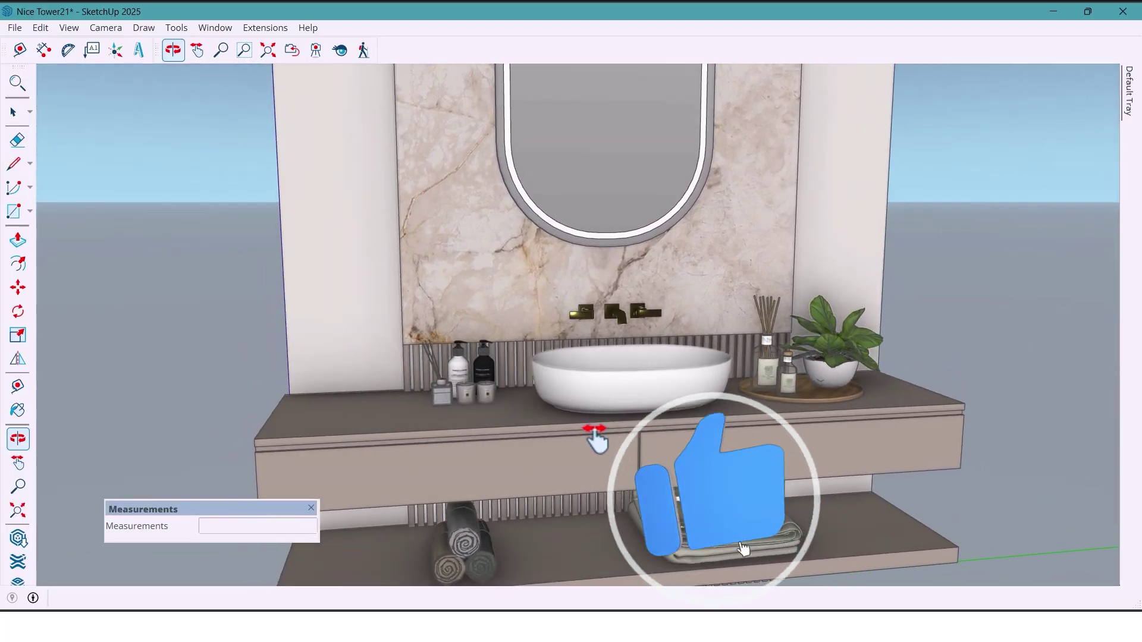
scroll(595, 437, "down", 5)
key("h")
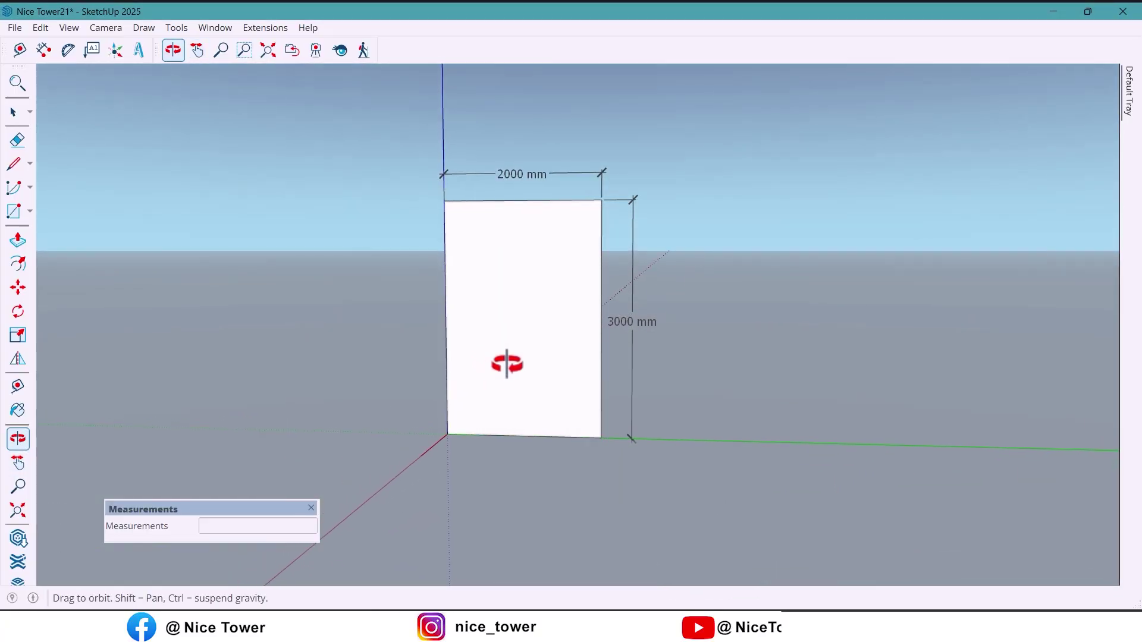
left_click_drag(512, 348, 528, 385, "shift")
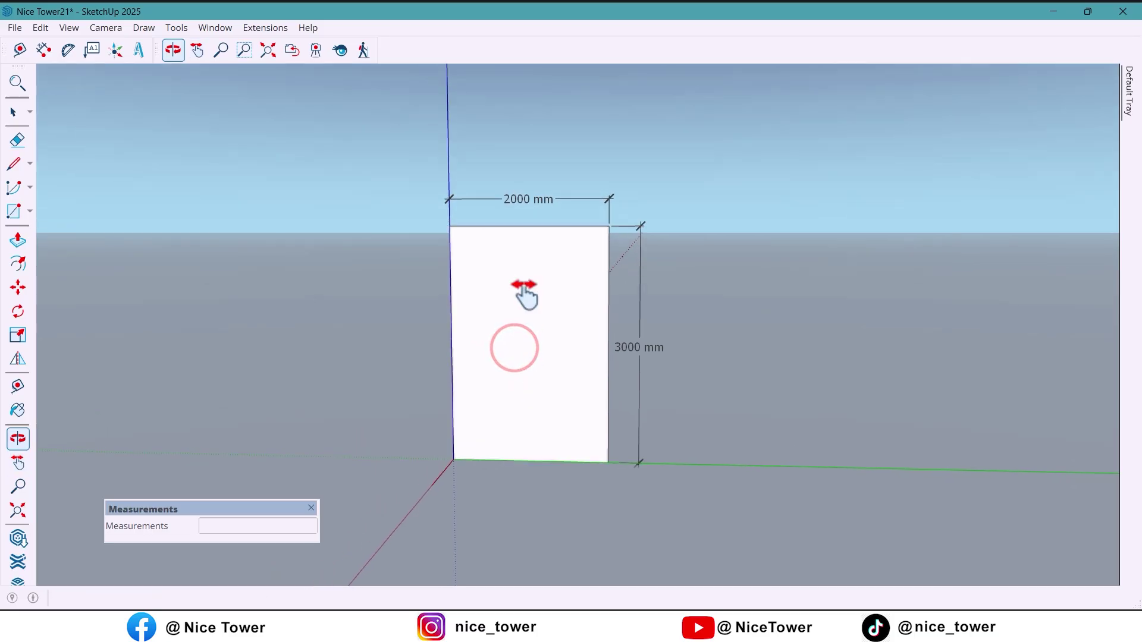
key("h")
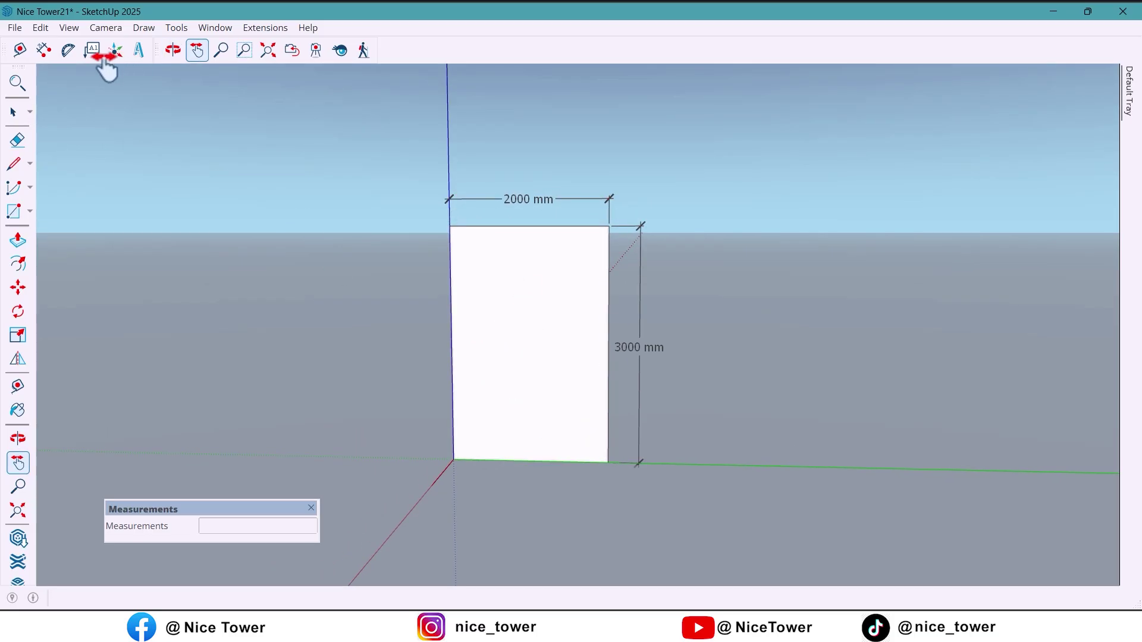
left_click(28, 147)
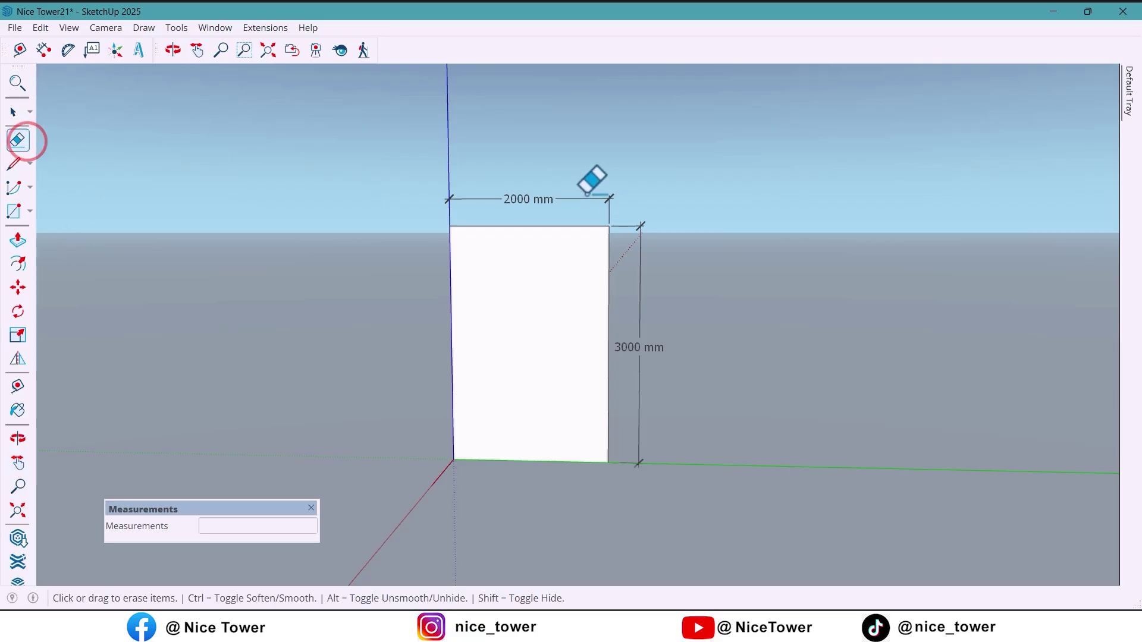
left_click(586, 194)
left_click(641, 238)
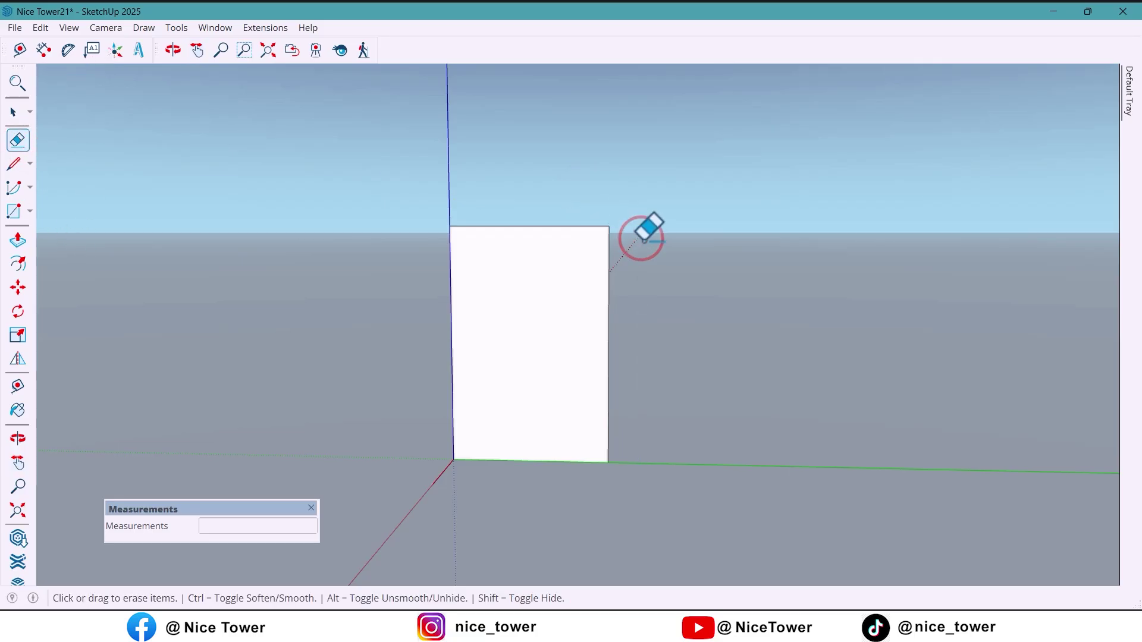
- Place Tape Measure guides 350 mm in from the panel's left and right edges
key("space")
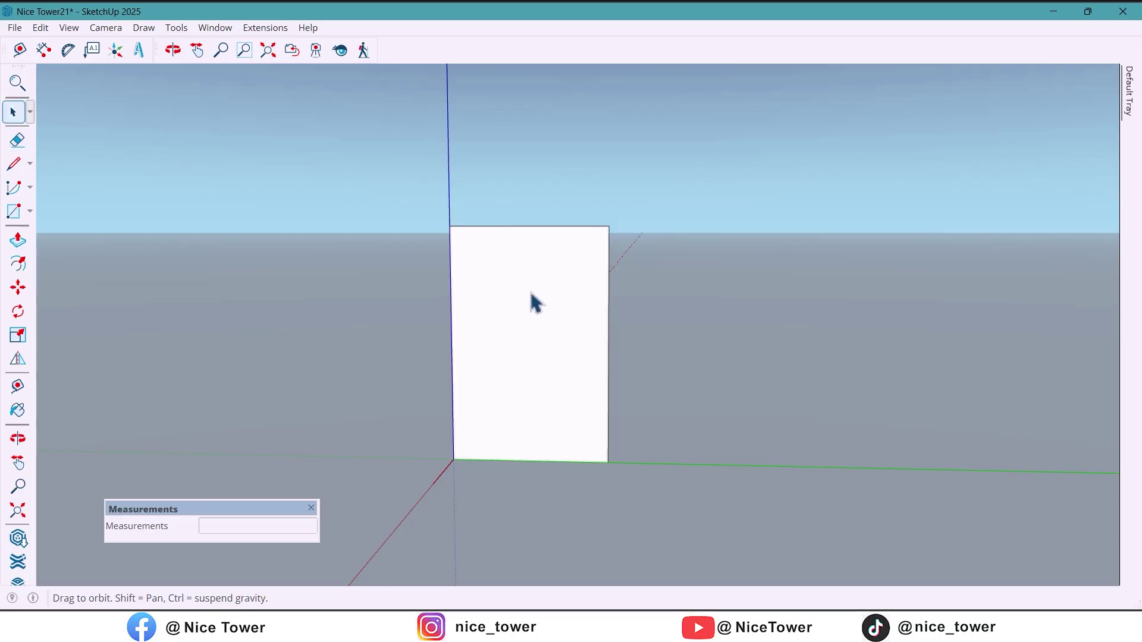
middle_click_drag(529, 288, 536, 288)
left_click(20, 50)
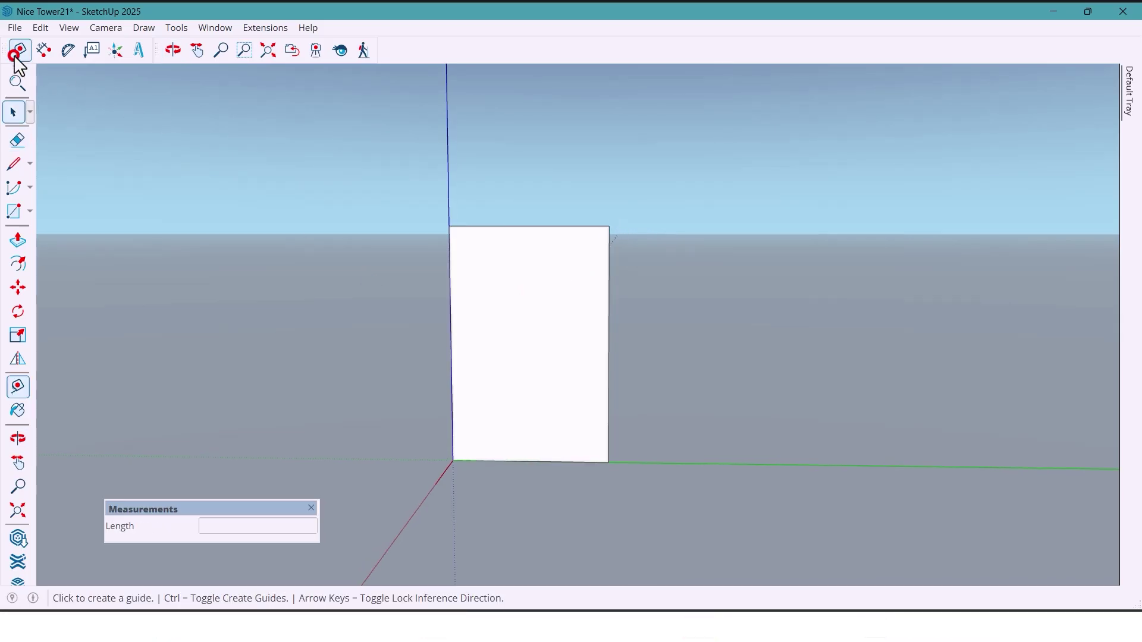
left_click(452, 299)
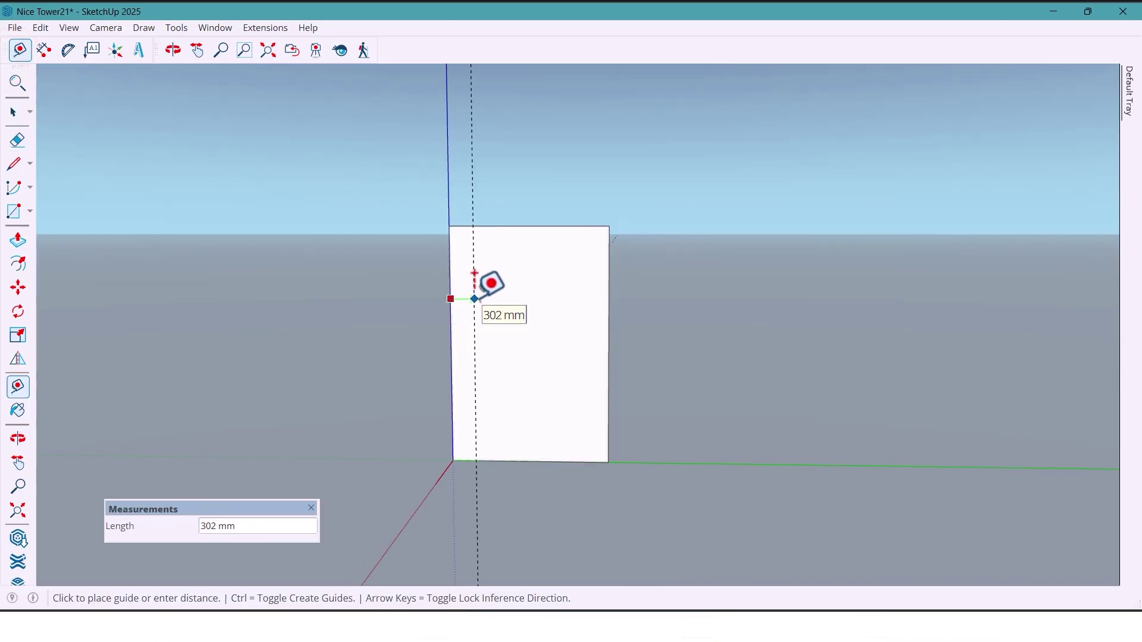
key("Return")
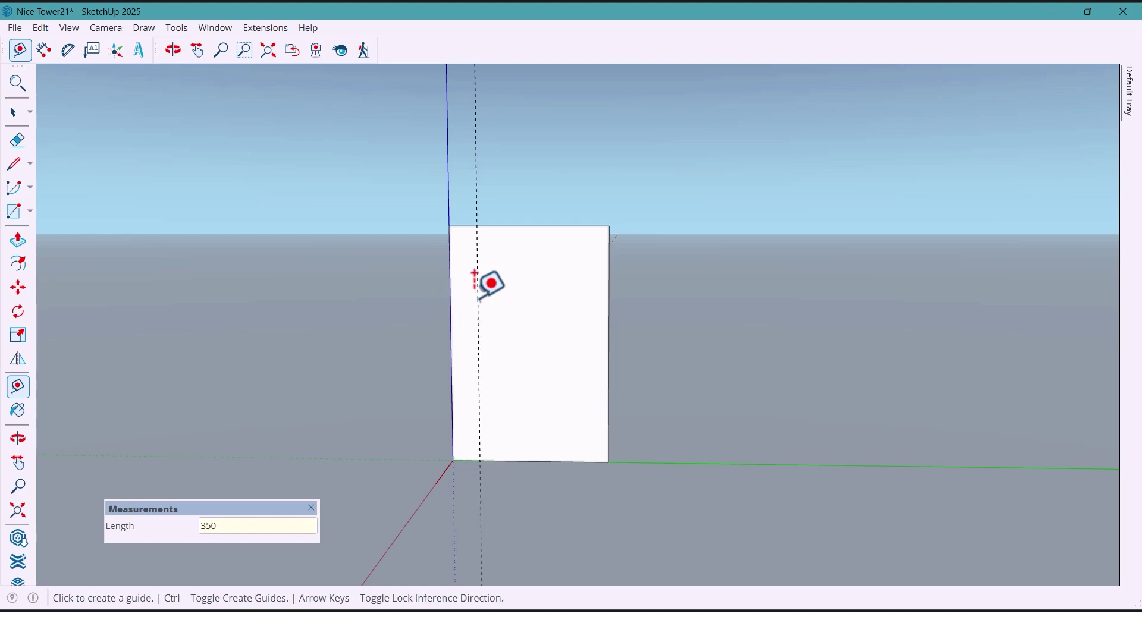
left_click(608, 291)
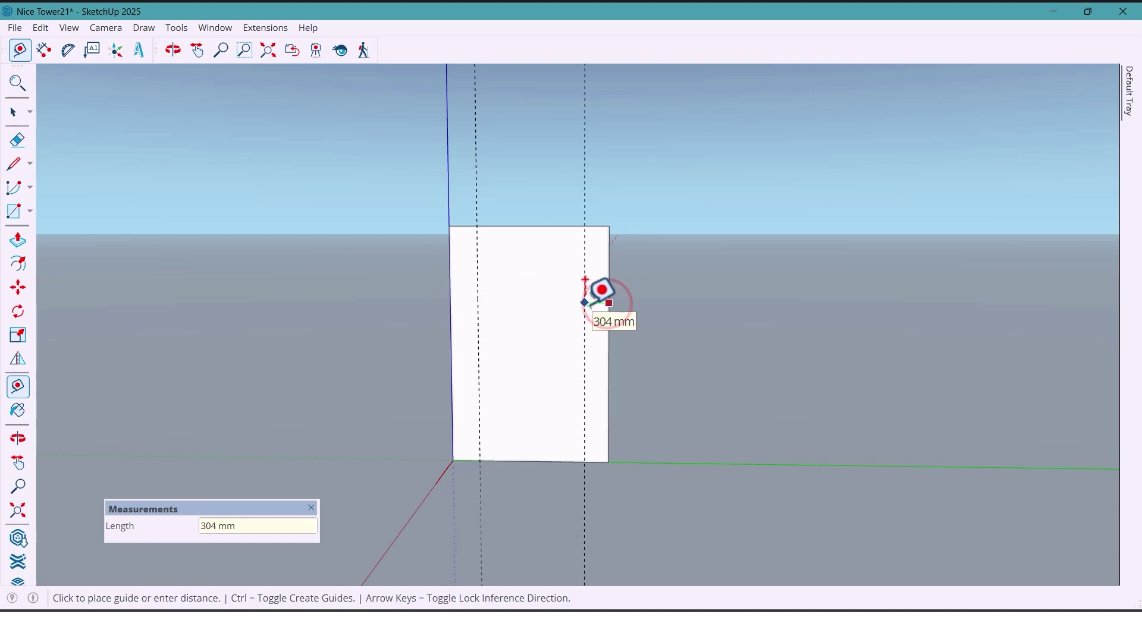
type("350")
key("Return")
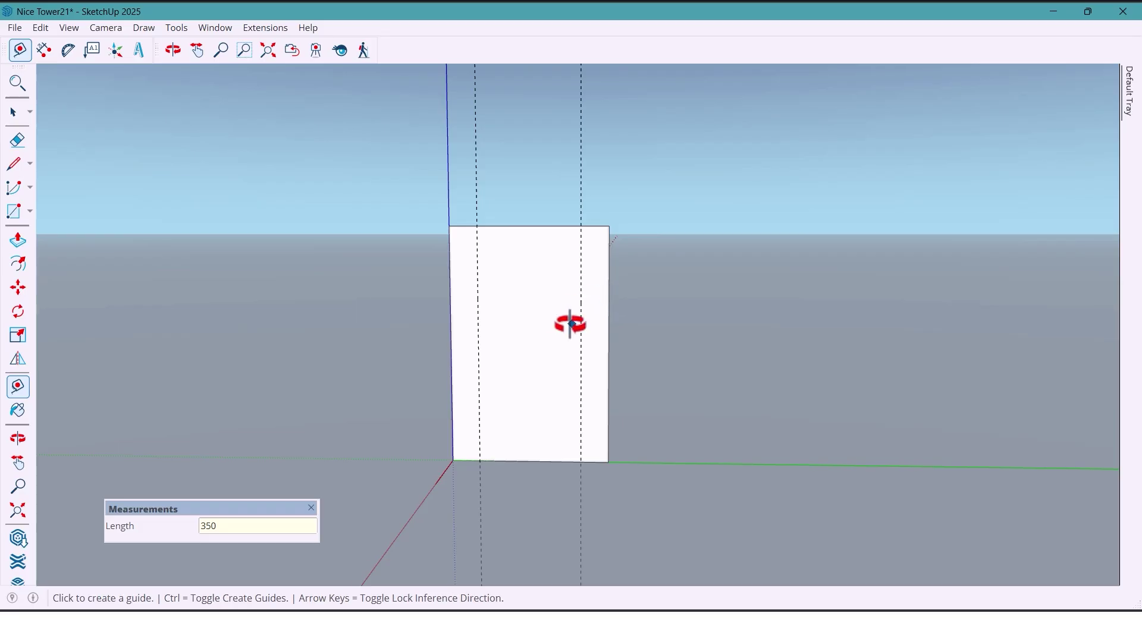
middle_click_drag(570, 324, 591, 311)
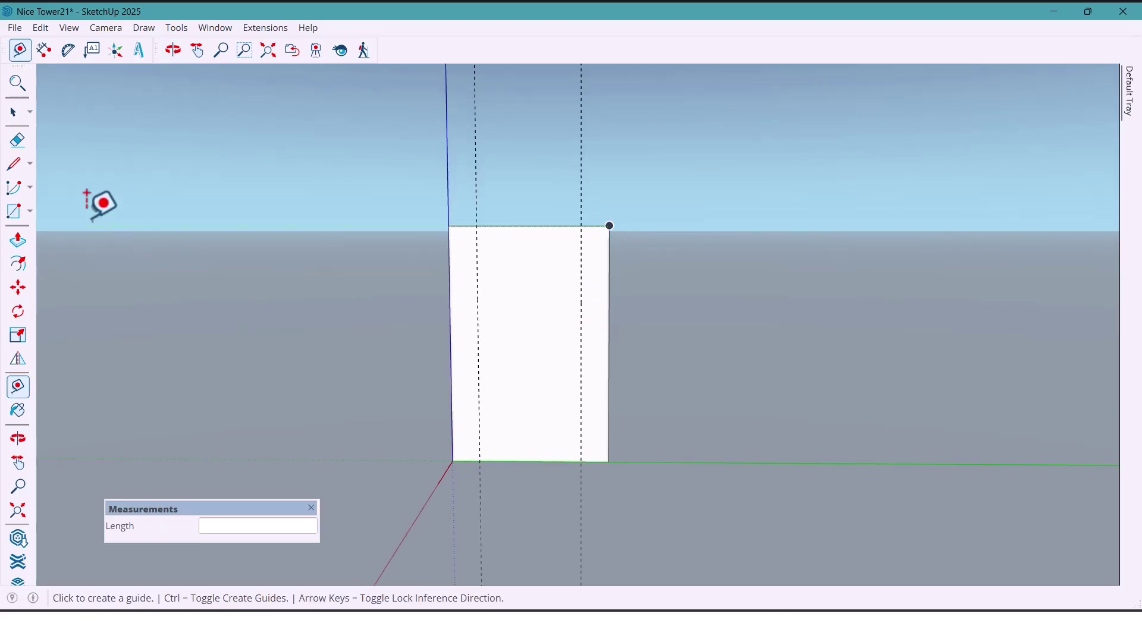
- Draw two vertical lines along the guides, top to bottom, splitting the panel into three
left_click(17, 166)
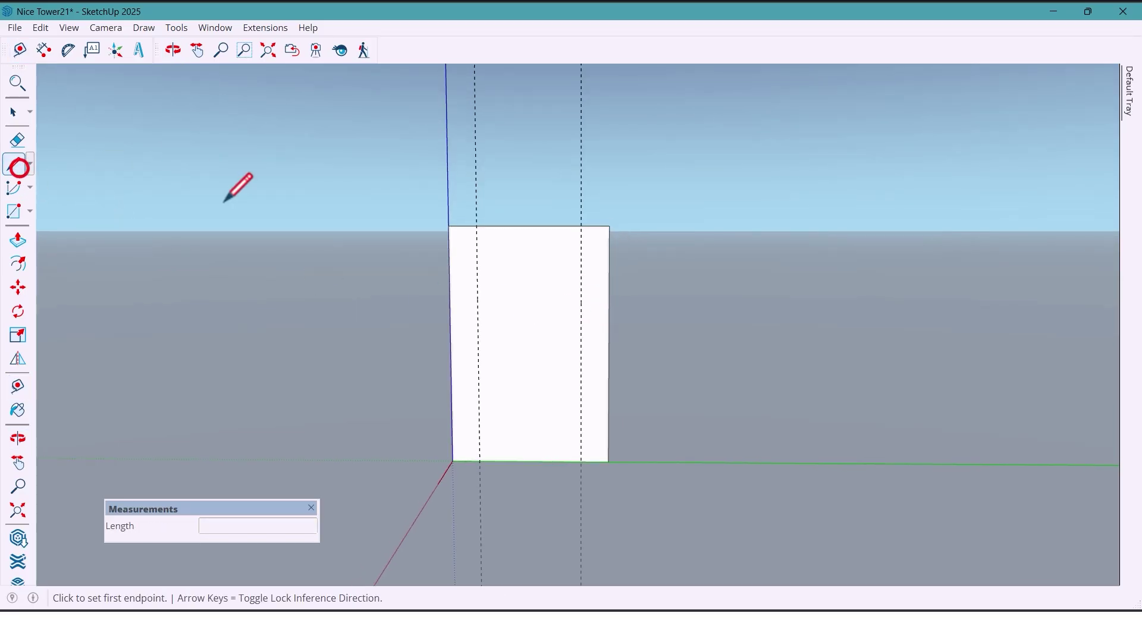
left_click(476, 226)
left_click(480, 461)
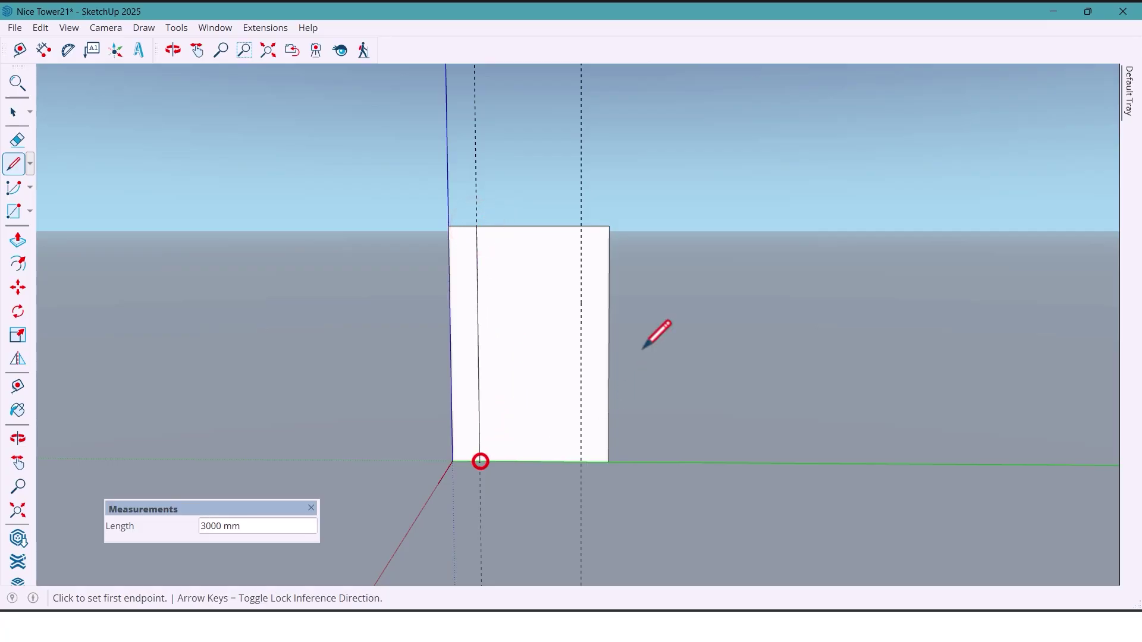
left_click(582, 226)
left_click(581, 462)
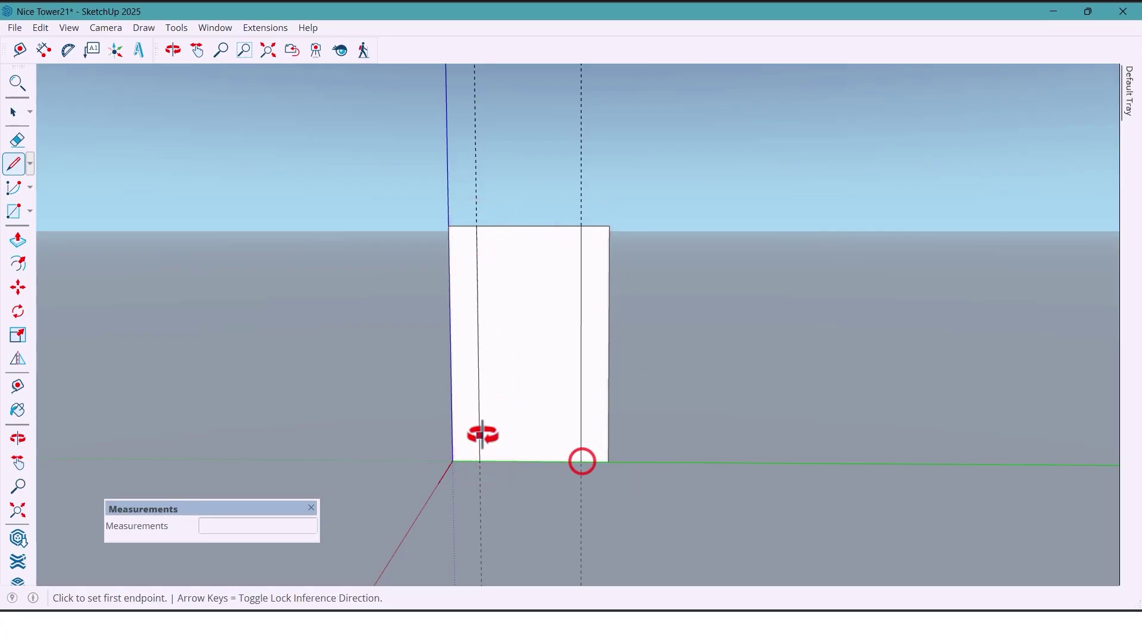
mouse_move(482, 435)
middle_mouse_down()
mouse_move(530, 429)
mouse_move(492, 433)
middle_mouse_up()
- Erase both vertical 350 mm guides
key("e")
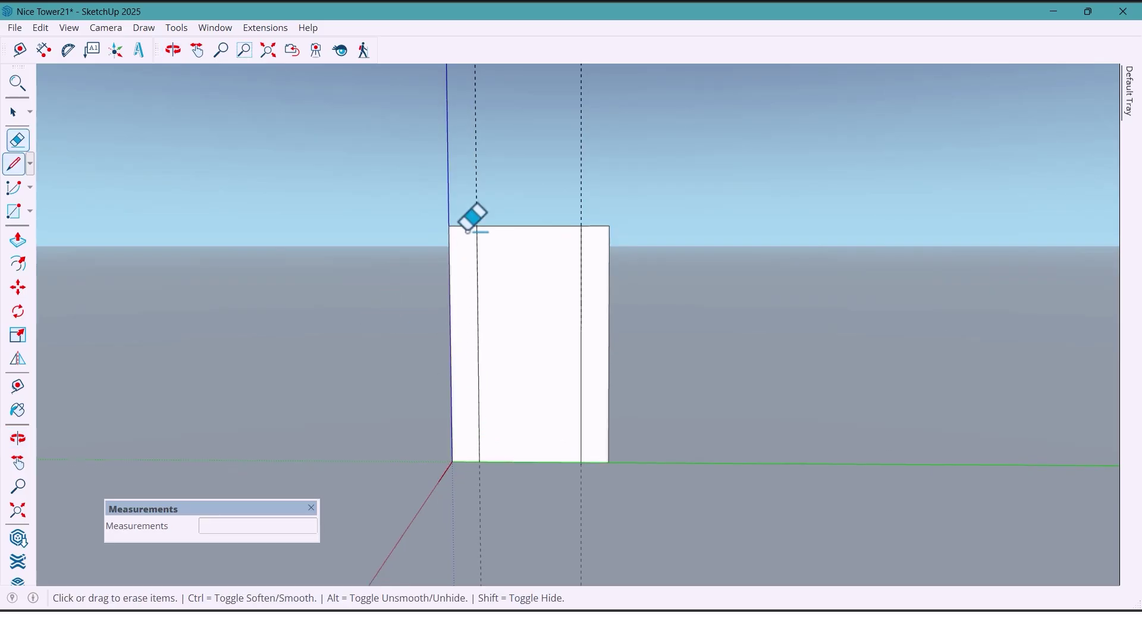
left_click_drag(471, 203, 587, 199)
key("o")
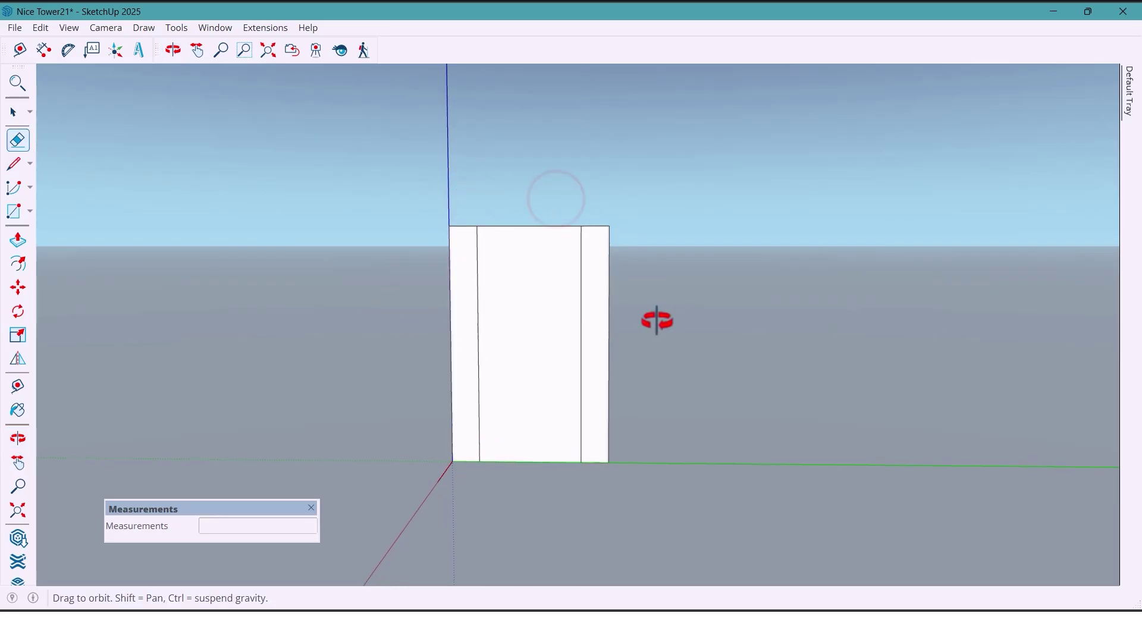
left_click_drag(656, 320, 662, 324)
key("space")
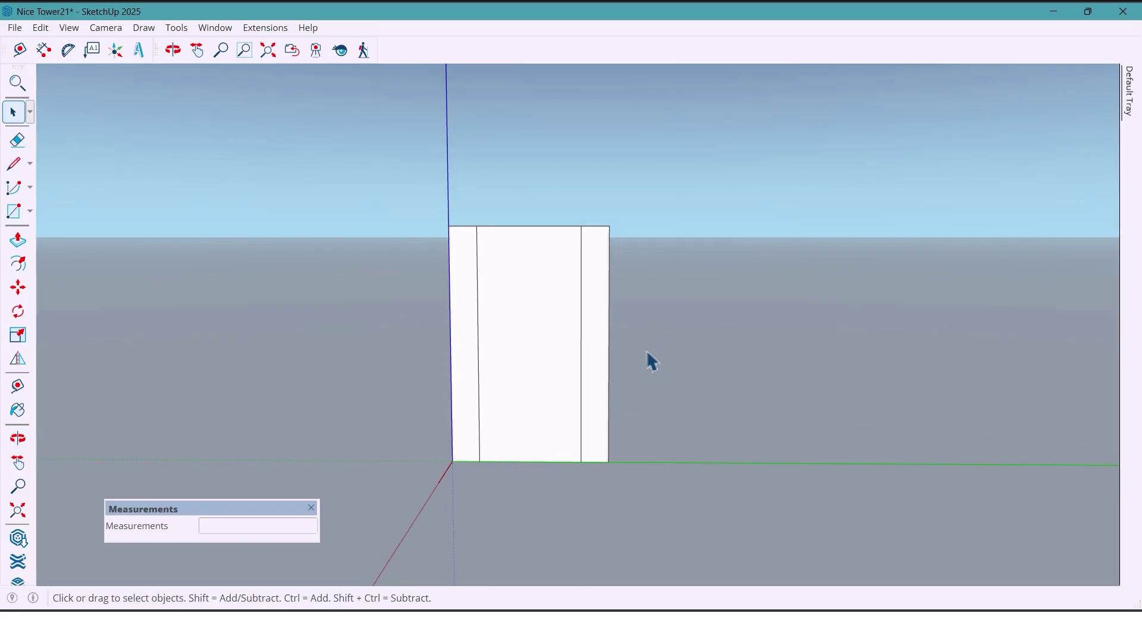
- Split the centre strip with a horizontal line on a guide 900 mm above the bottom
key("t")
left_click(551, 462)
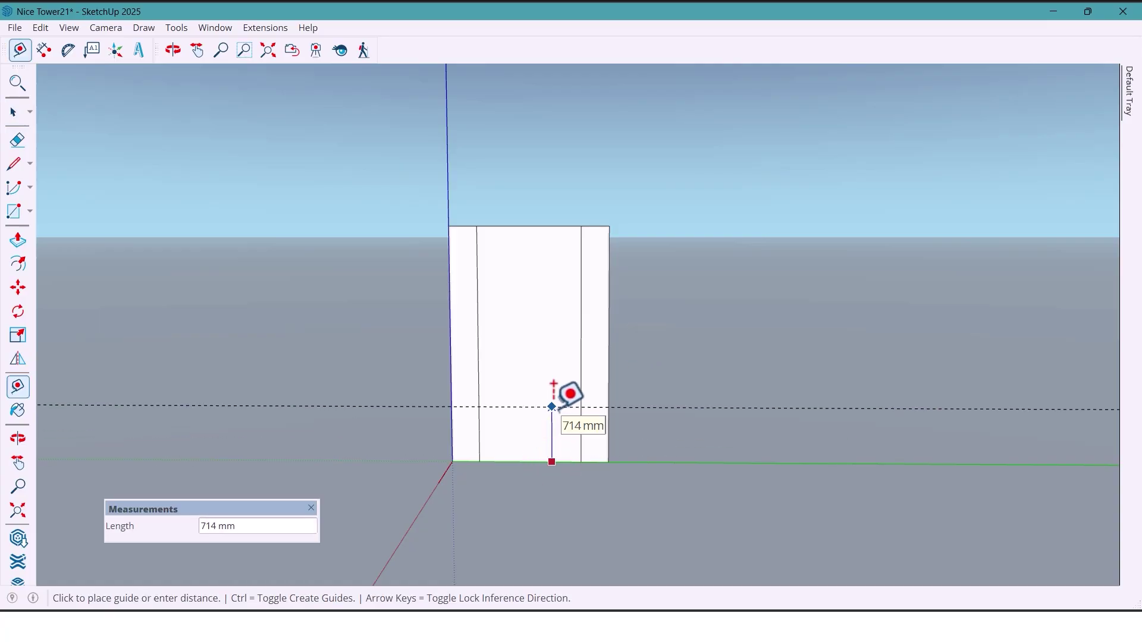
type("900")
key("Return")
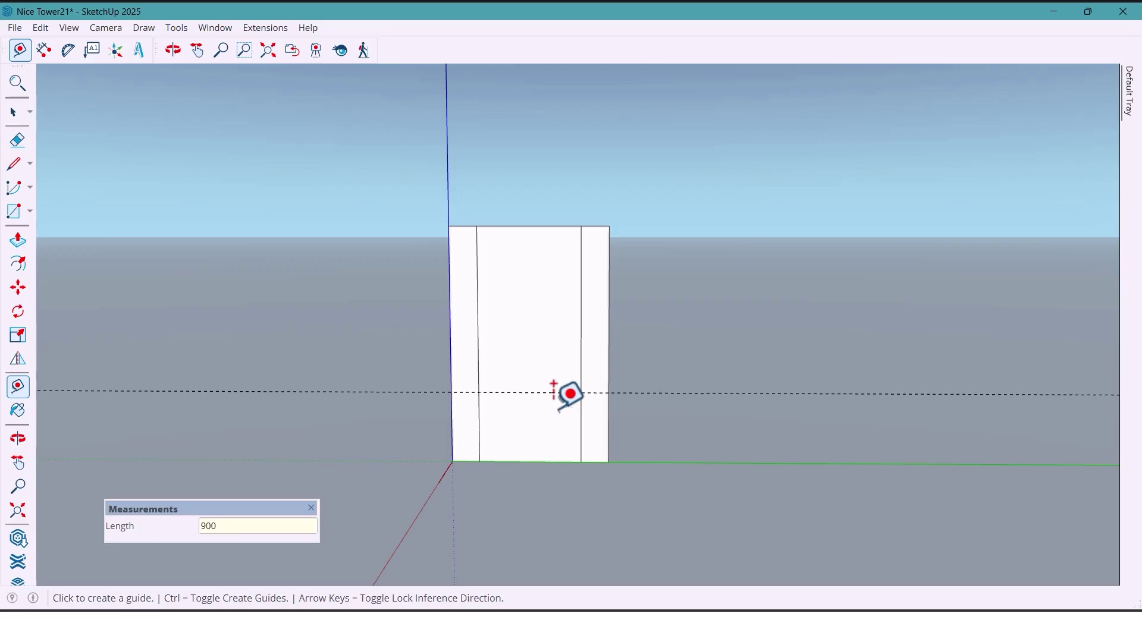
middle_click_drag(588, 438, 570, 421)
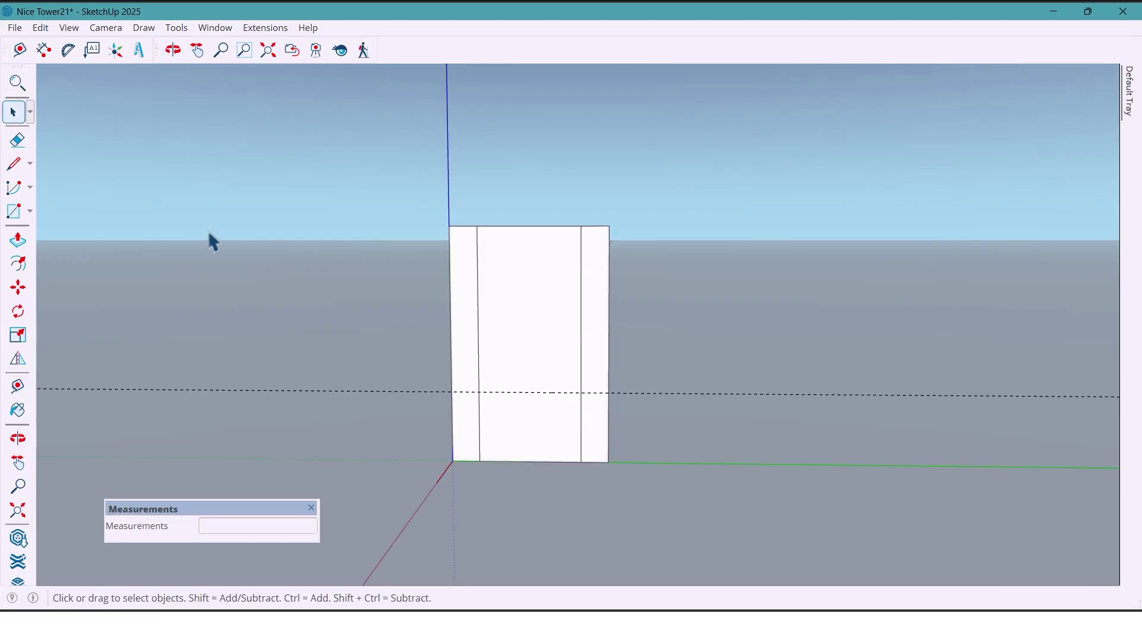
left_click(14, 164)
left_click(477, 392)
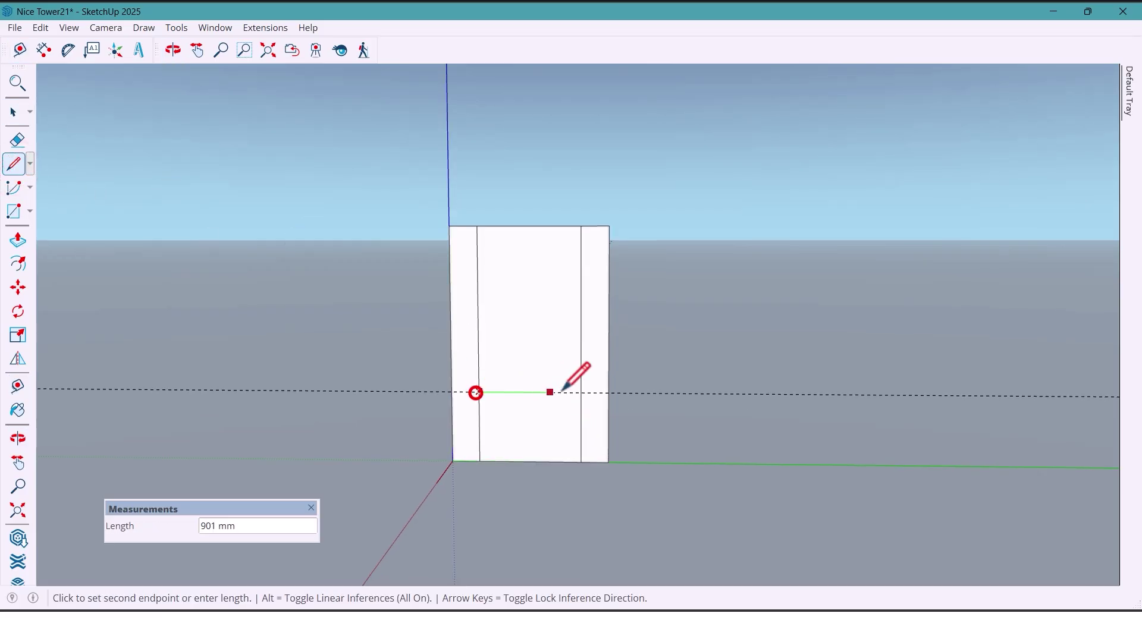
left_click(581, 393)
middle_click_drag(581, 393, 573, 395)
key("space")
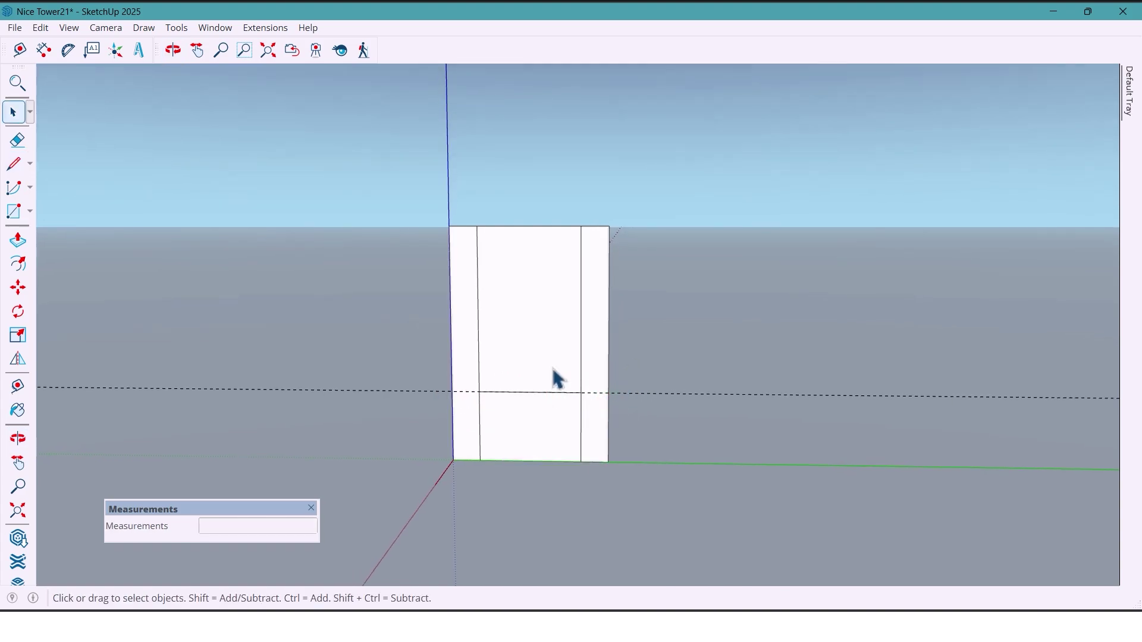
- Copy the upper and lower centre faces 2000 mm out from the wall
left_click(547, 364)
left_click(556, 424, "ctrl")
scroll(596, 309, "down", 3)
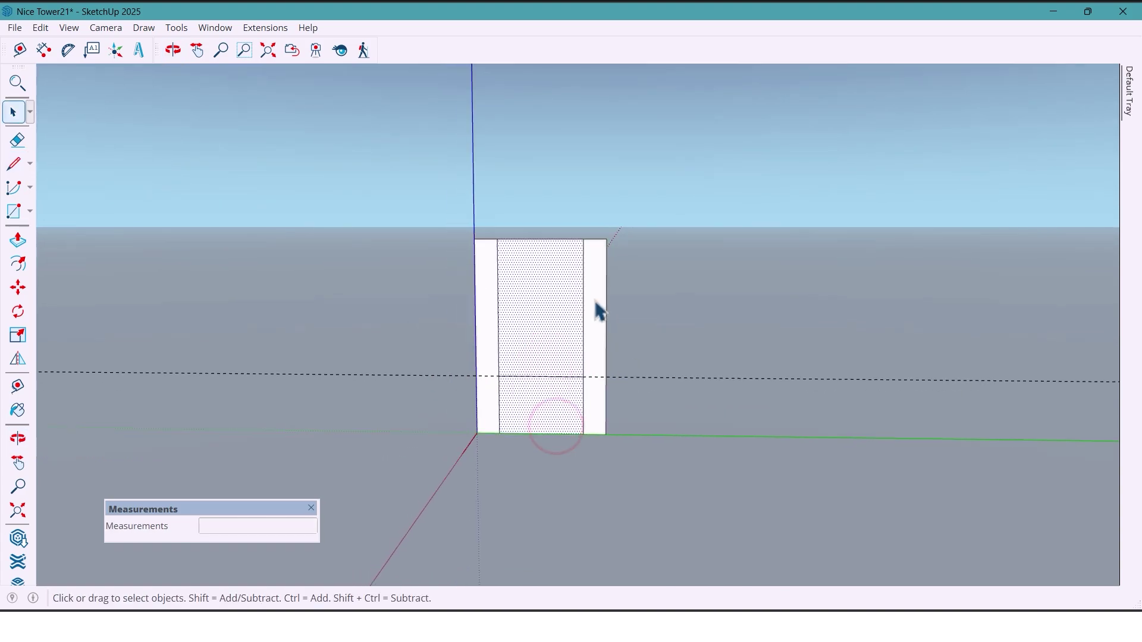
left_click(22, 290)
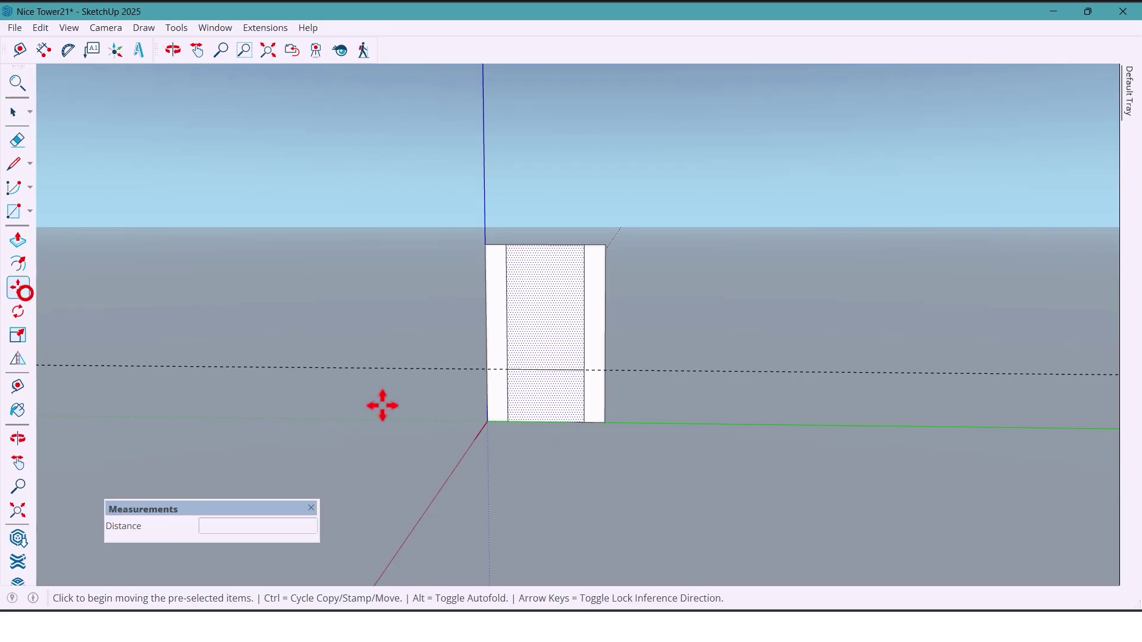
key("ctrl")
left_click(509, 424)
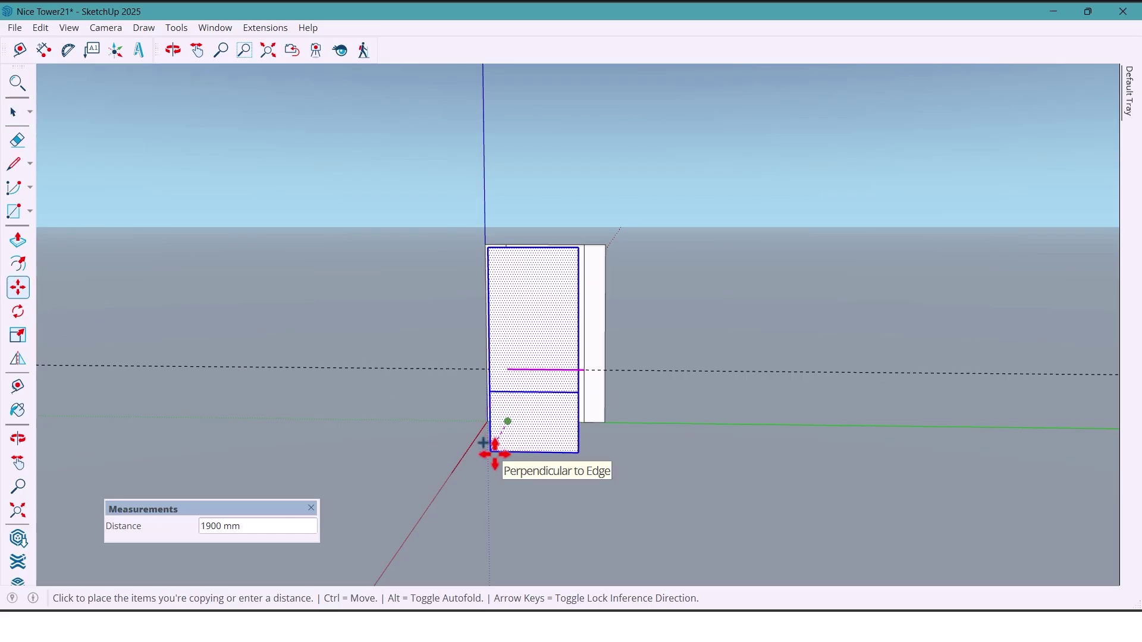
type("200")
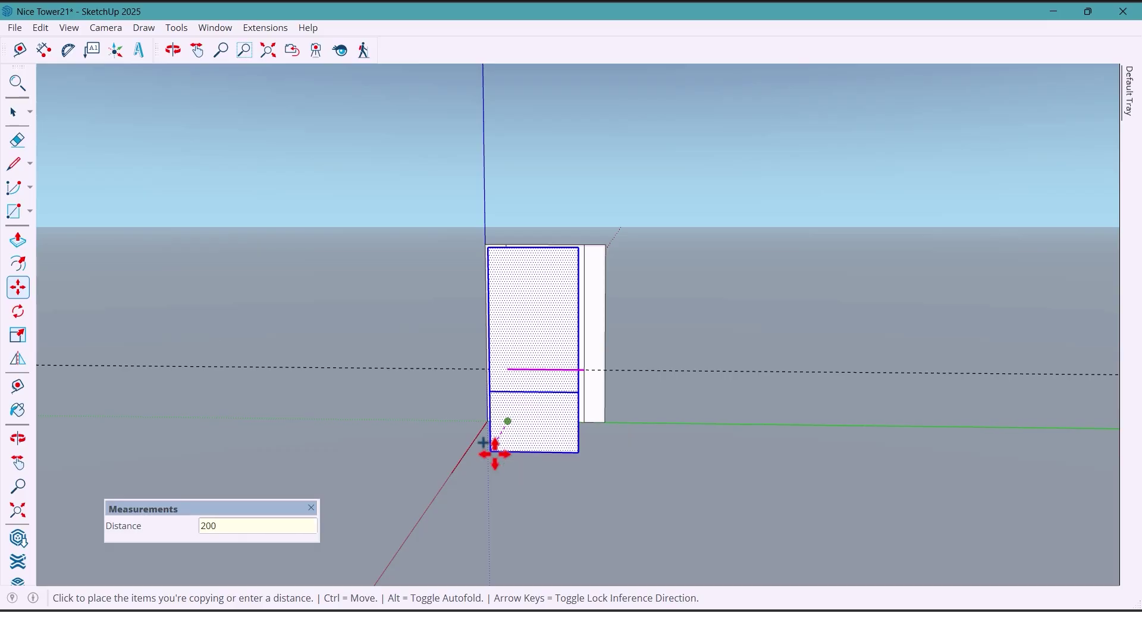
type("0")
key("Return")
middle_click_drag(591, 462, 559, 470)
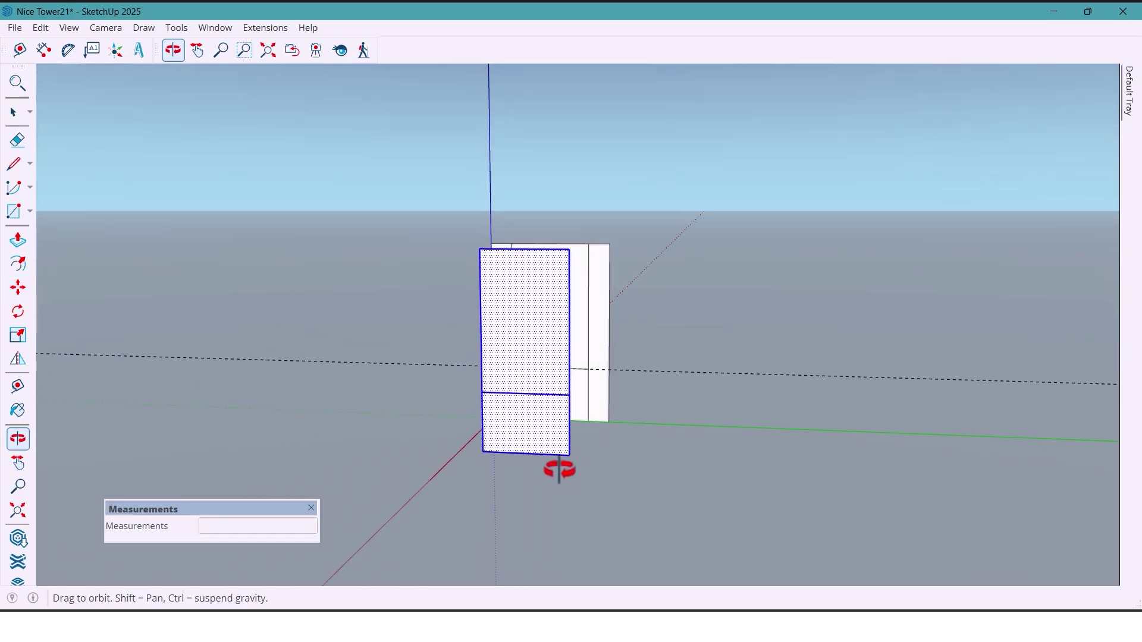
scroll(541, 363, "up", 3)
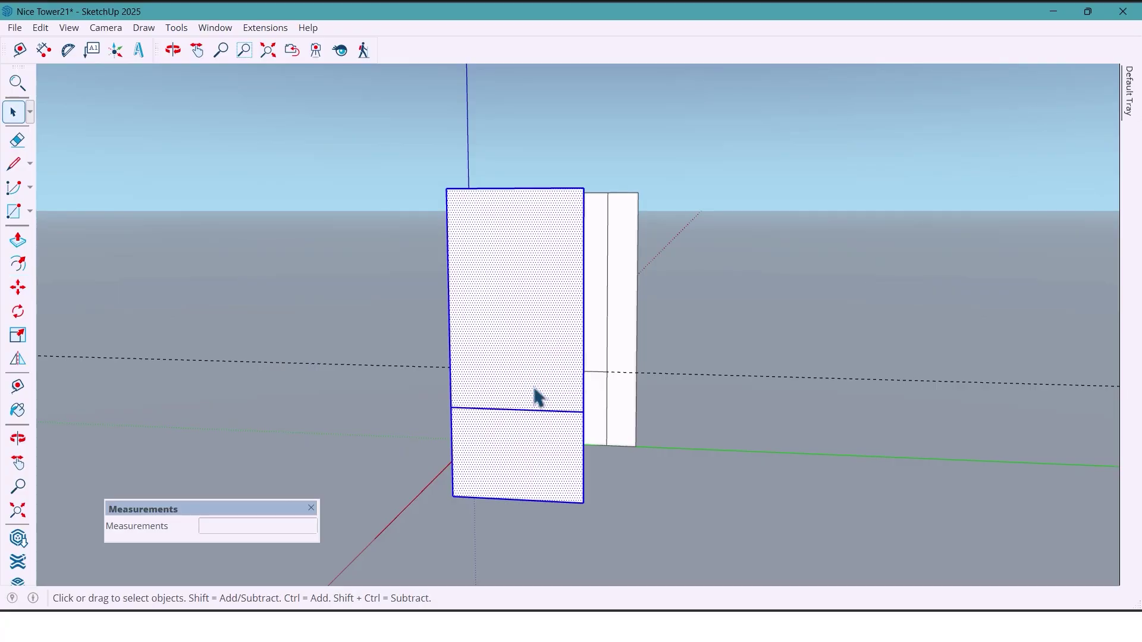
middle_click_drag(538, 397, 521, 375)
- Push/Pull the copy's upper face out 30 mm
left_click(519, 372)
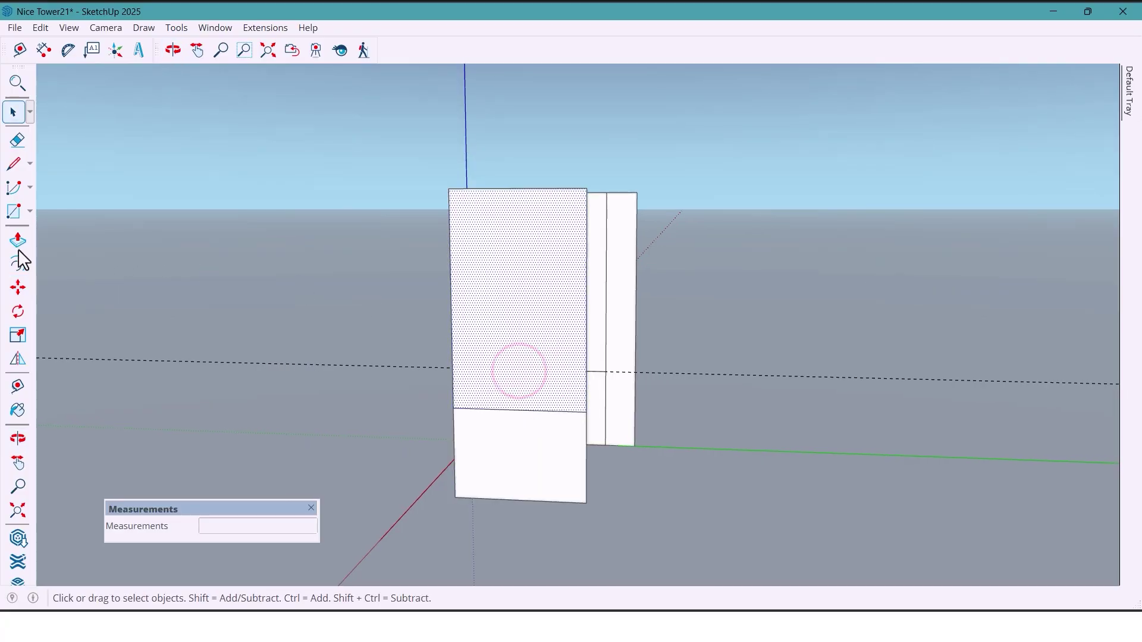
left_click(18, 242)
left_click(522, 390)
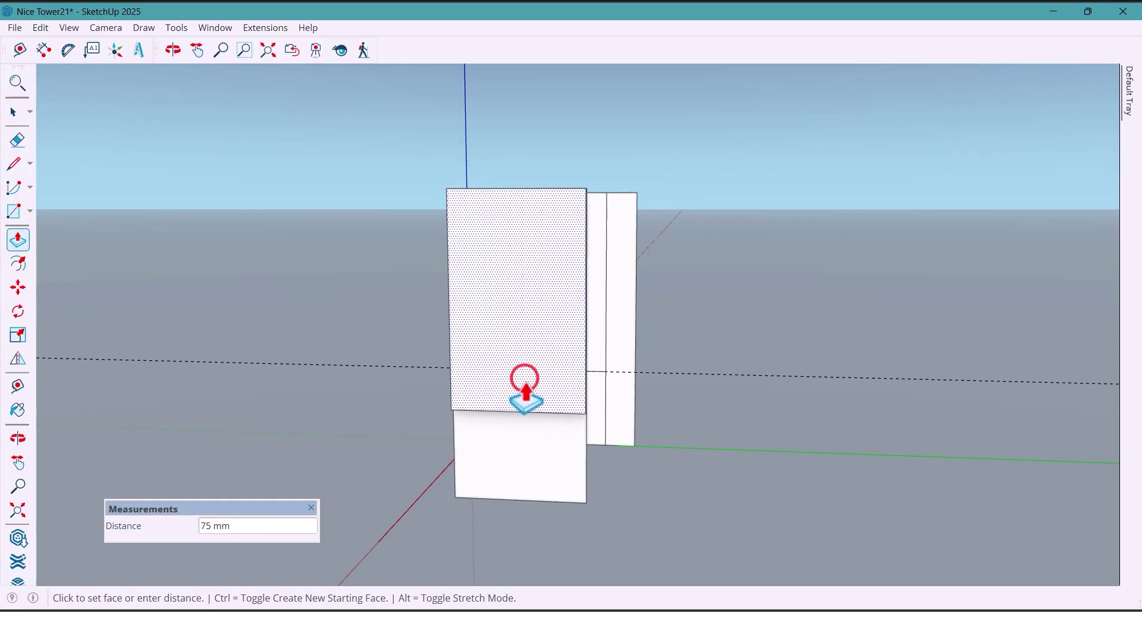
key("Return")
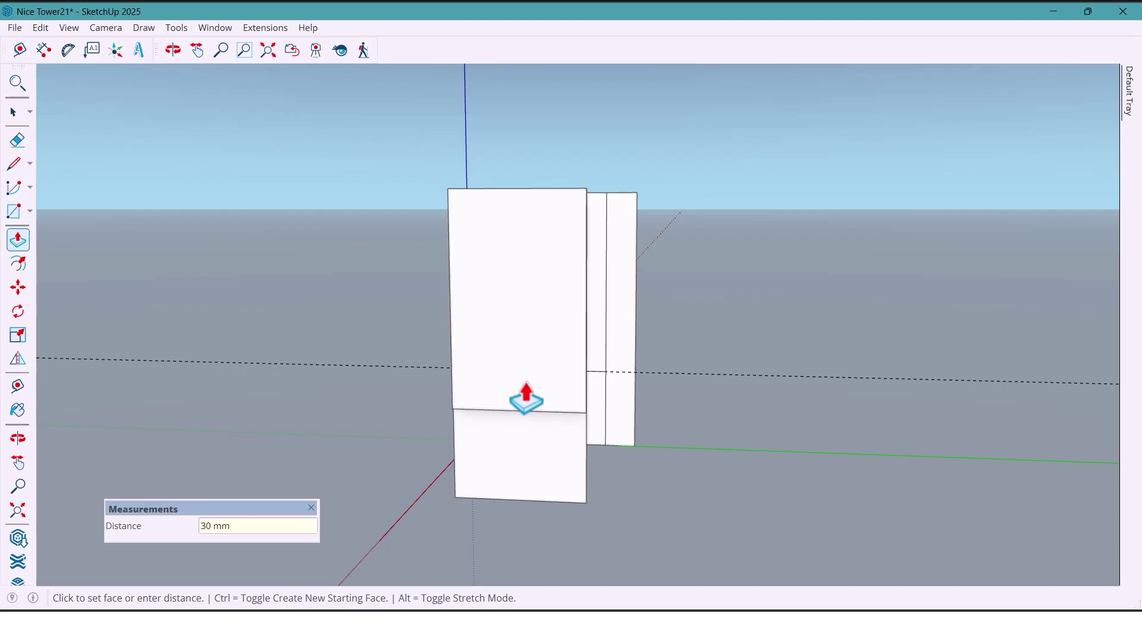
key("space")
- From a near-frontal view, select the copy's lower front face and bring up the toolbars list
middle_click_drag(581, 427, 532, 389)
scroll(566, 413, "down", 8)
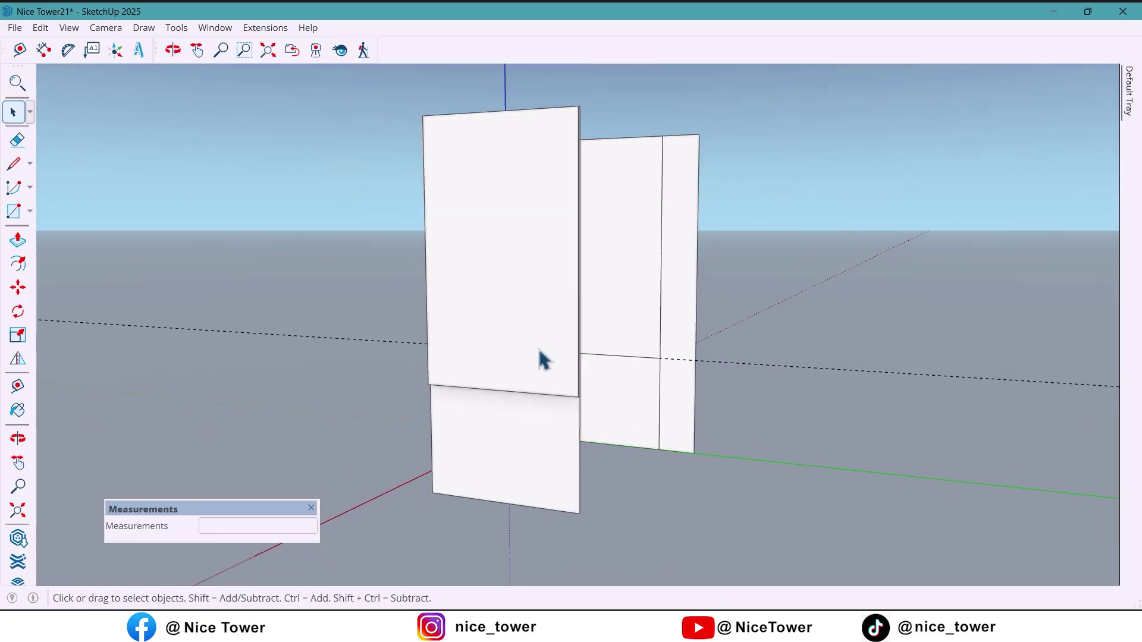
key("o")
left_click_drag(553, 355, 664, 374)
key("space")
middle_click_drag(612, 425, 584, 423)
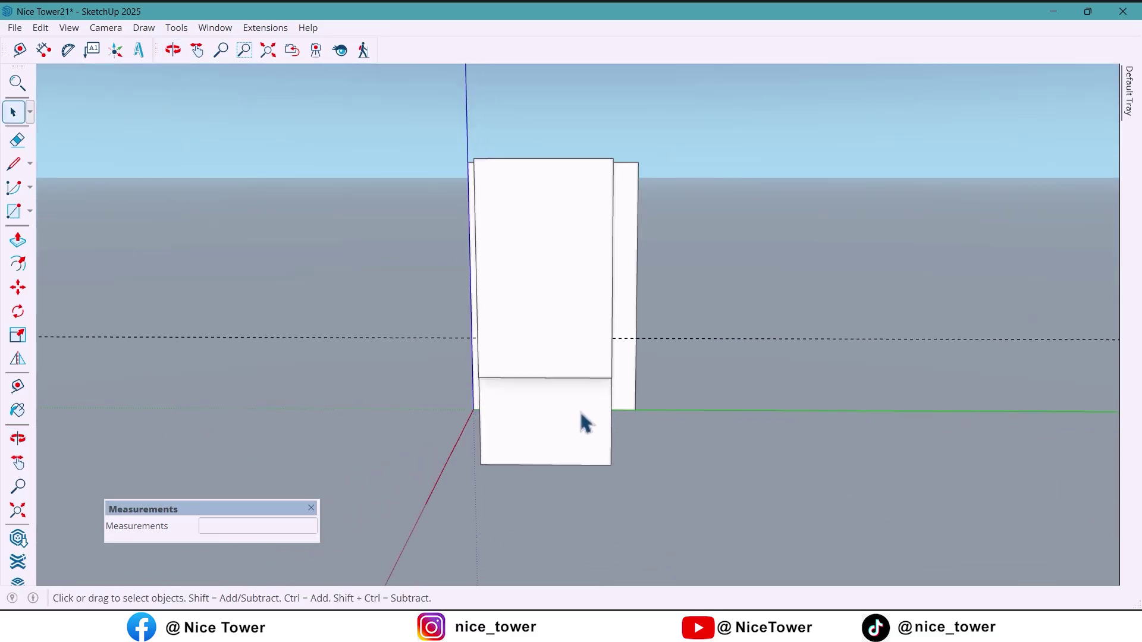
left_click(580, 422)
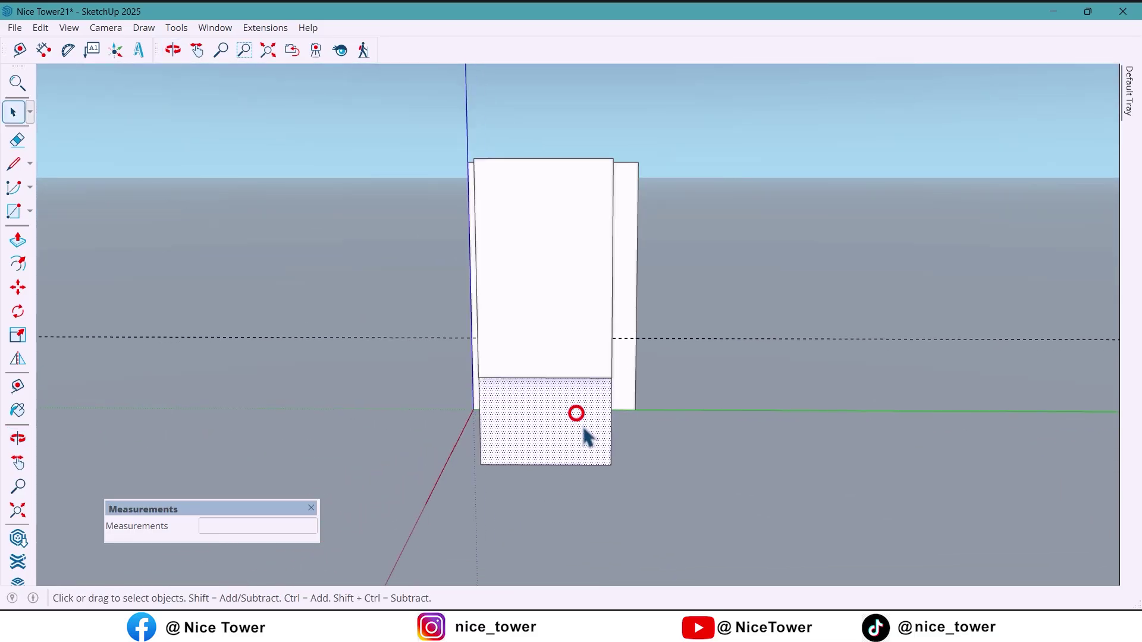
right_click(389, 44)
- Enable 1001bit tools and add vertical louvres to the lower face: depth 20, thickness 20, spacing 30, angle 0
left_click(502, 12)
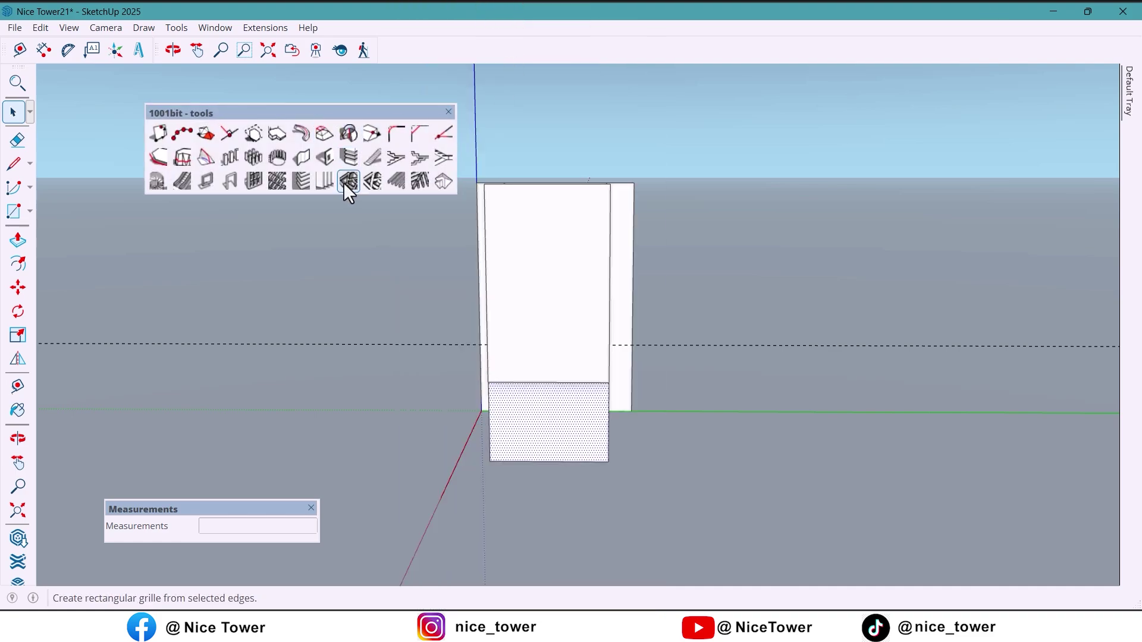
left_click(325, 181)
triple_click(804, 327)
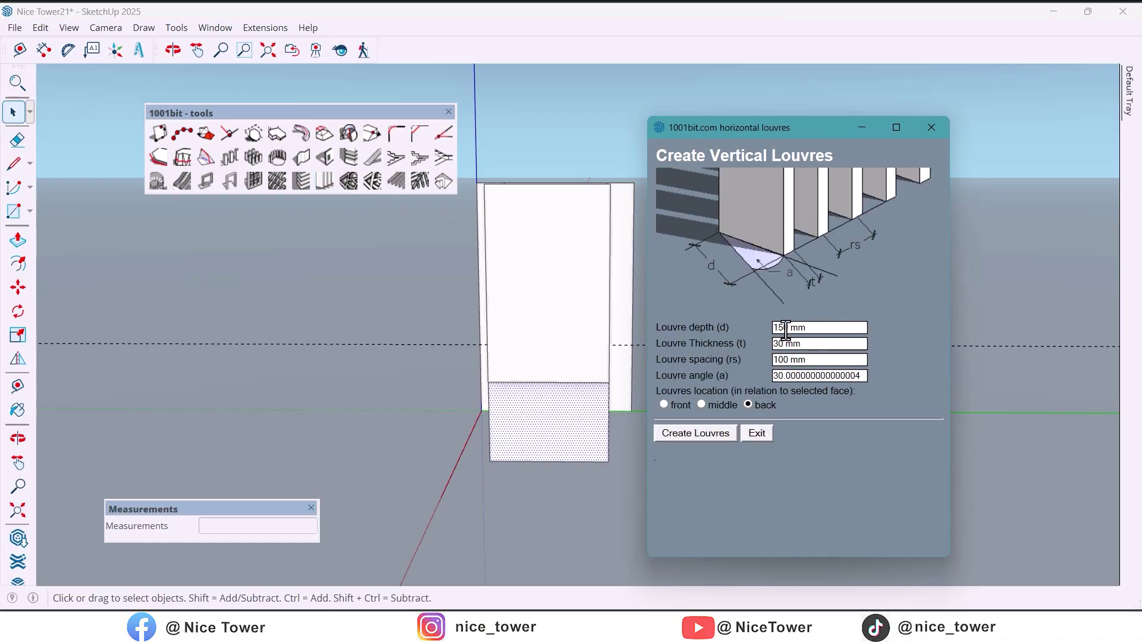
triple_click(812, 327)
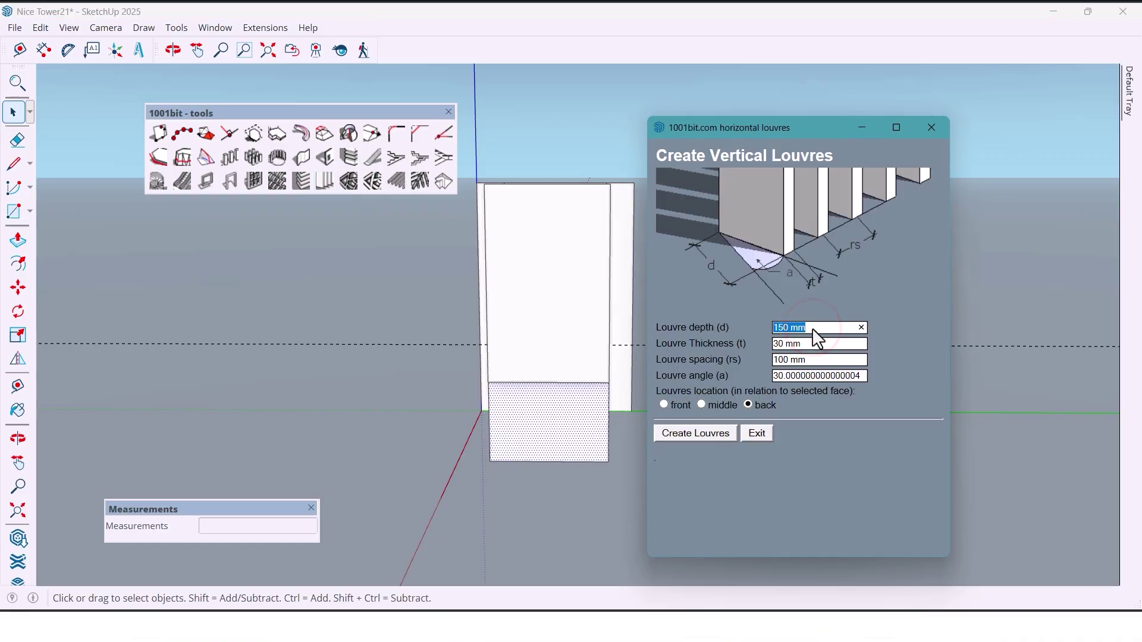
type("20")
left_click(794, 345)
type("2")
type("0")
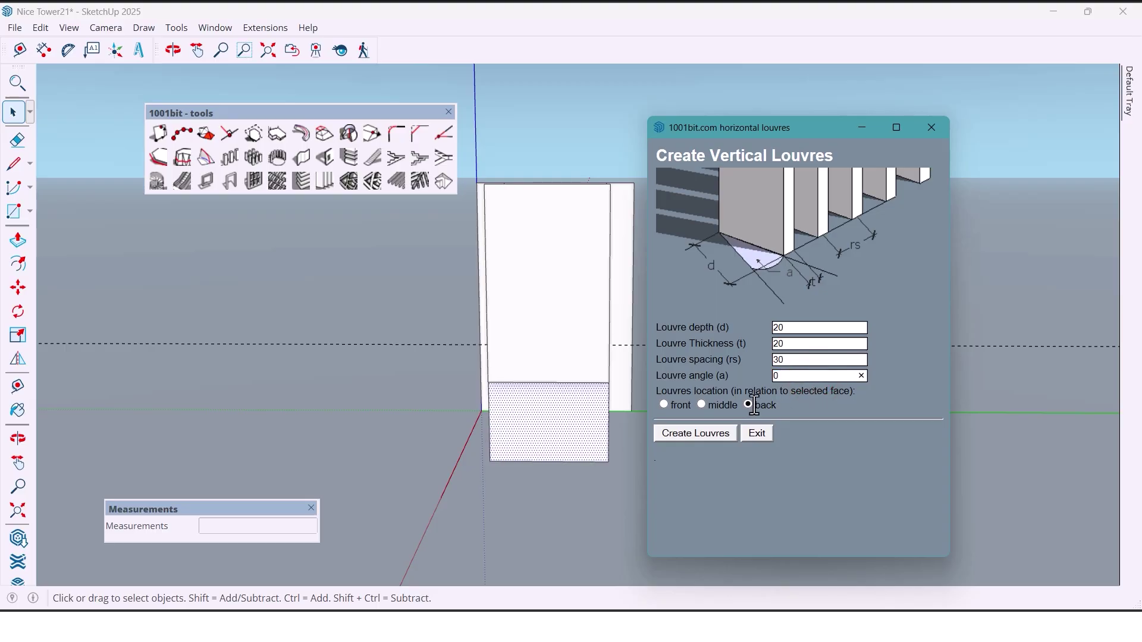
left_click(663, 405)
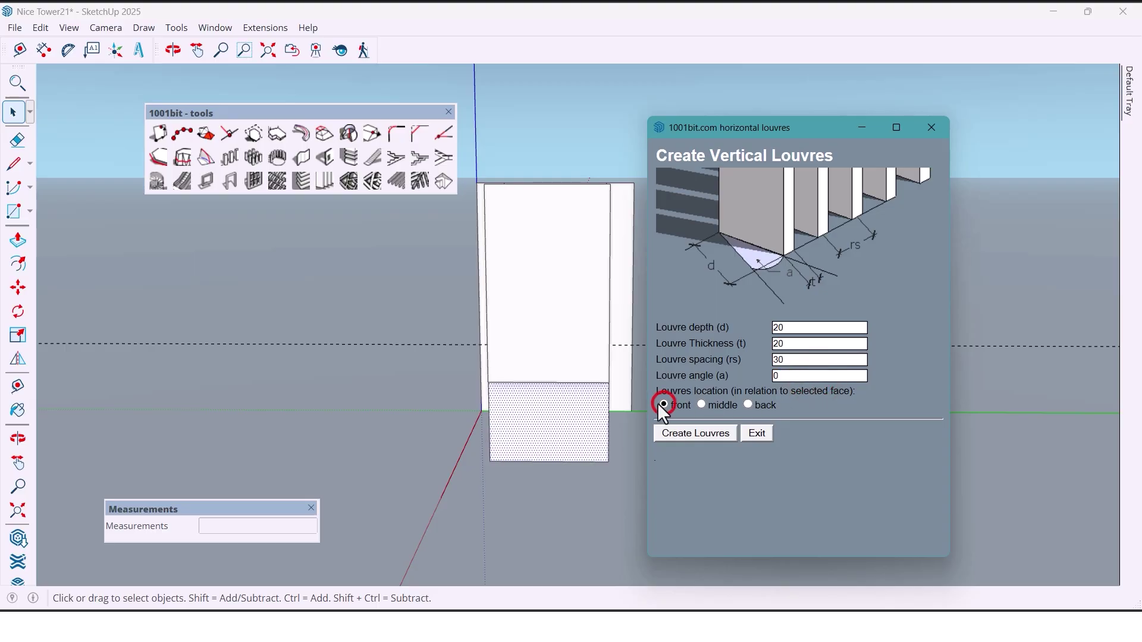
left_click(693, 433)
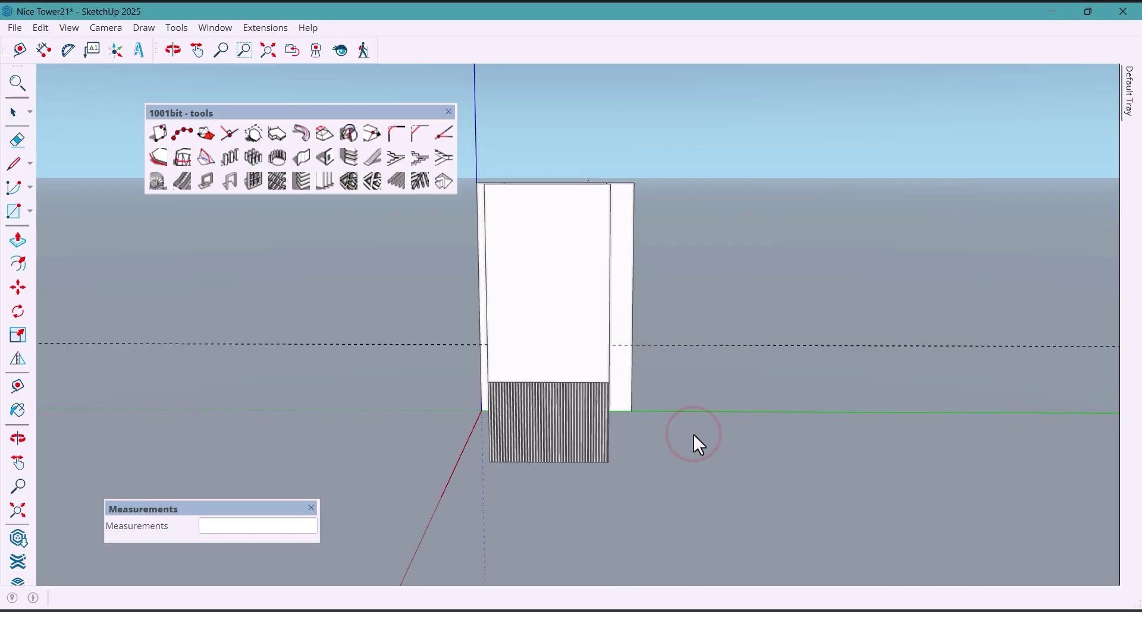
- Select the entire copied panel together with its louvres
scroll(562, 419, "up", 3)
middle_click_drag(565, 423, 632, 360)
scroll(642, 396, "down", 5)
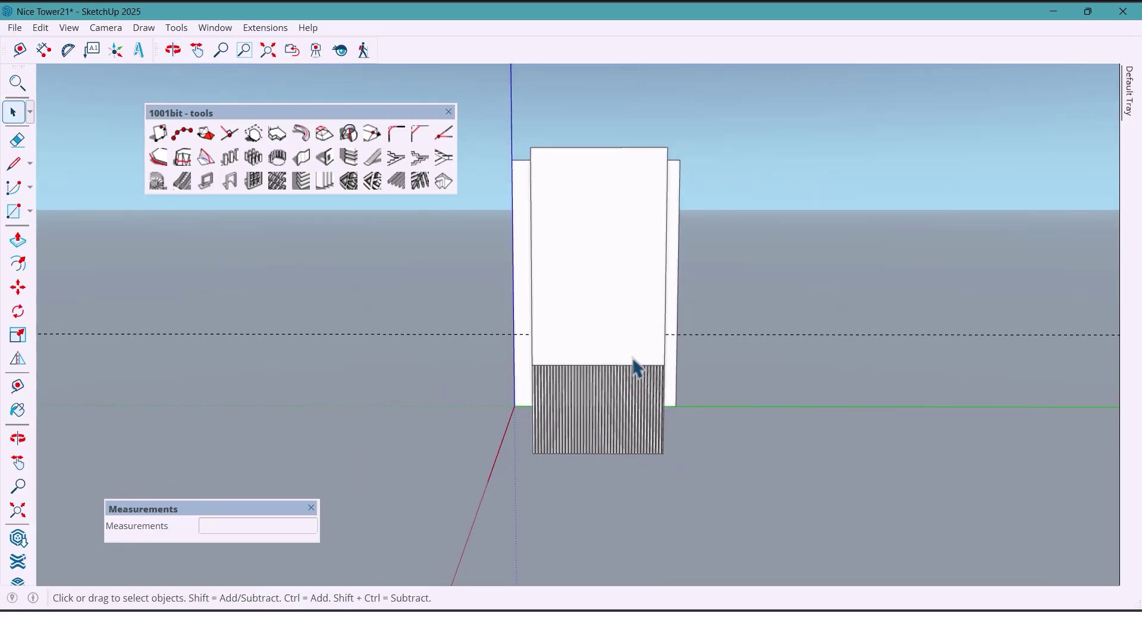
left_click(632, 358)
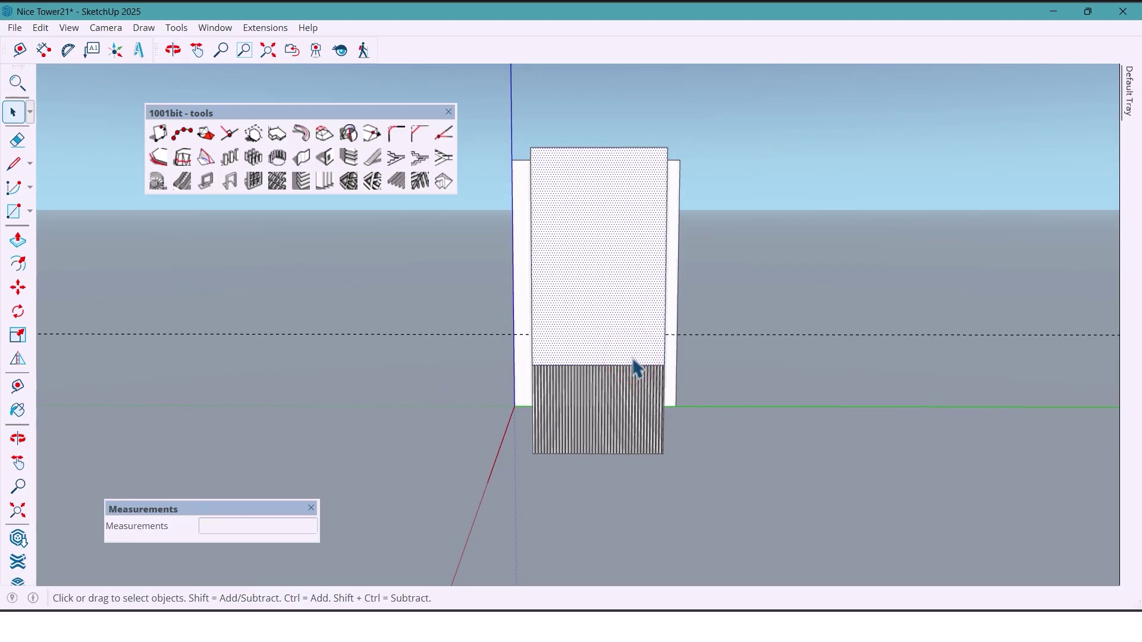
middle_click_drag(633, 361, 693, 348)
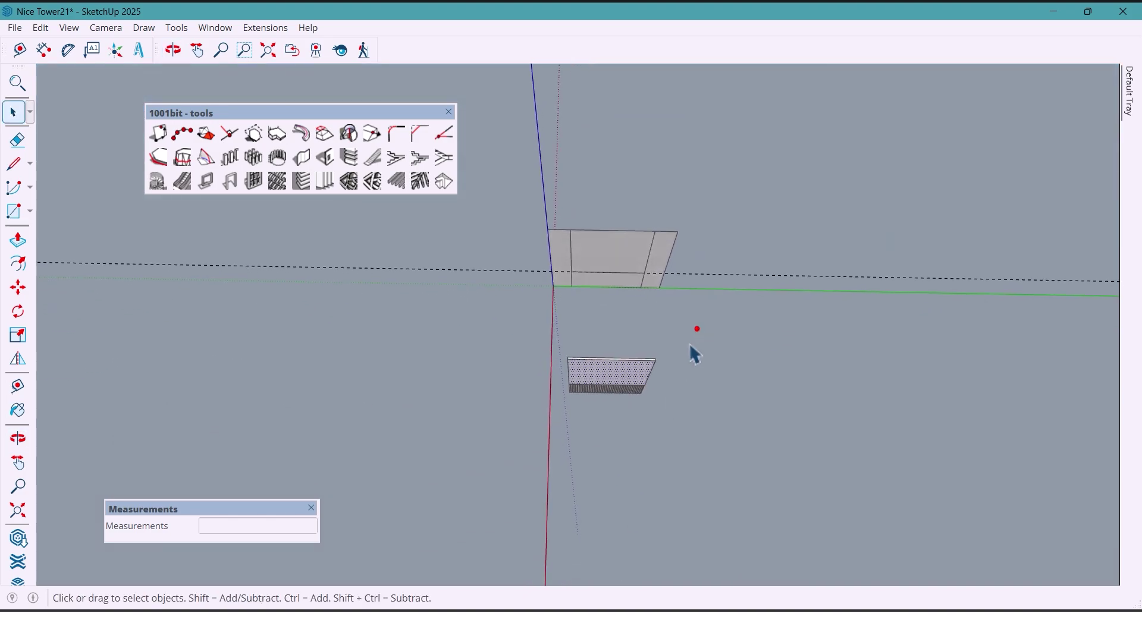
left_click_drag(697, 329, 552, 450)
middle_click_drag(605, 395, 623, 138)
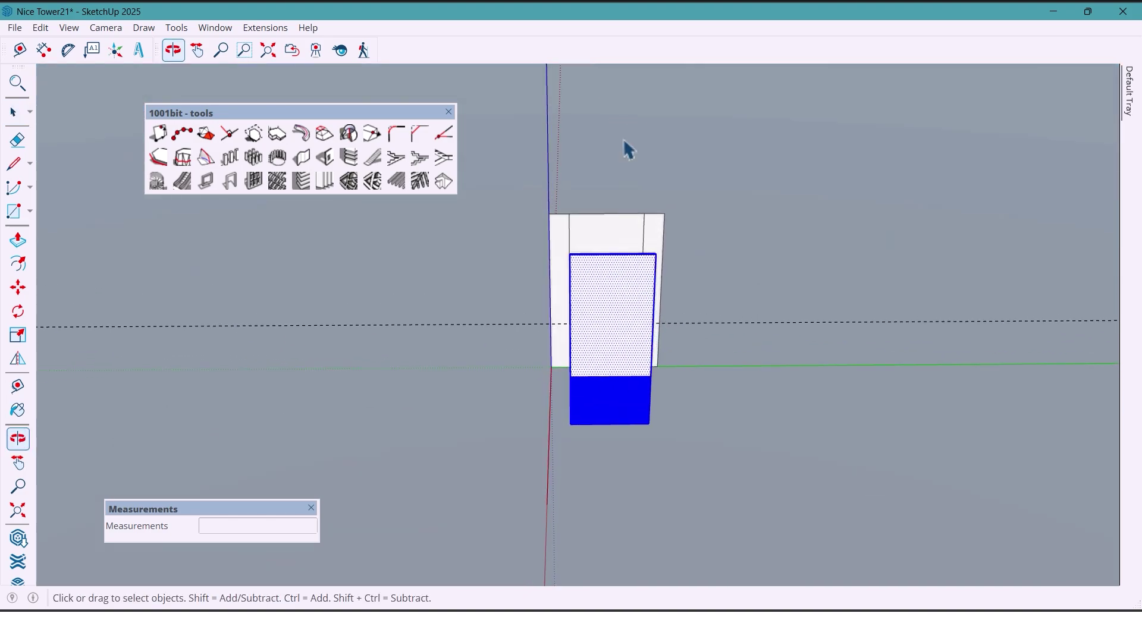
scroll(611, 356, "up", 3)
right_click(611, 356)
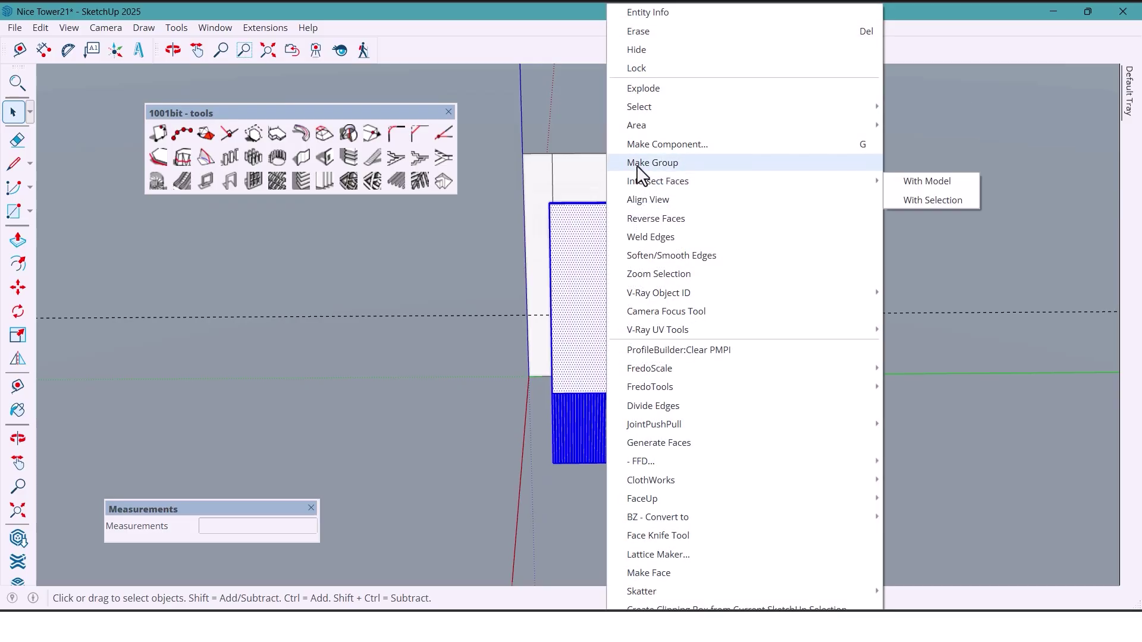
middle_click_drag(636, 165, 589, 336)
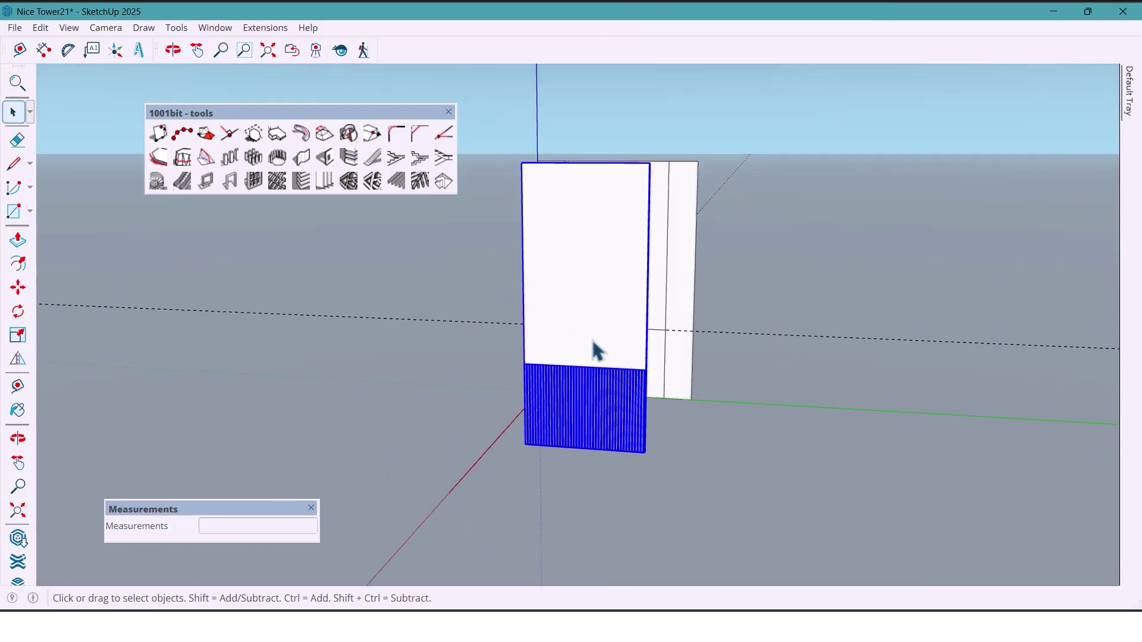
- Move the louvred panel 2000 mm back into the wall's centre strip and close the 1001bit toolbar
left_click(18, 287)
middle_click_drag(474, 374, 507, 472)
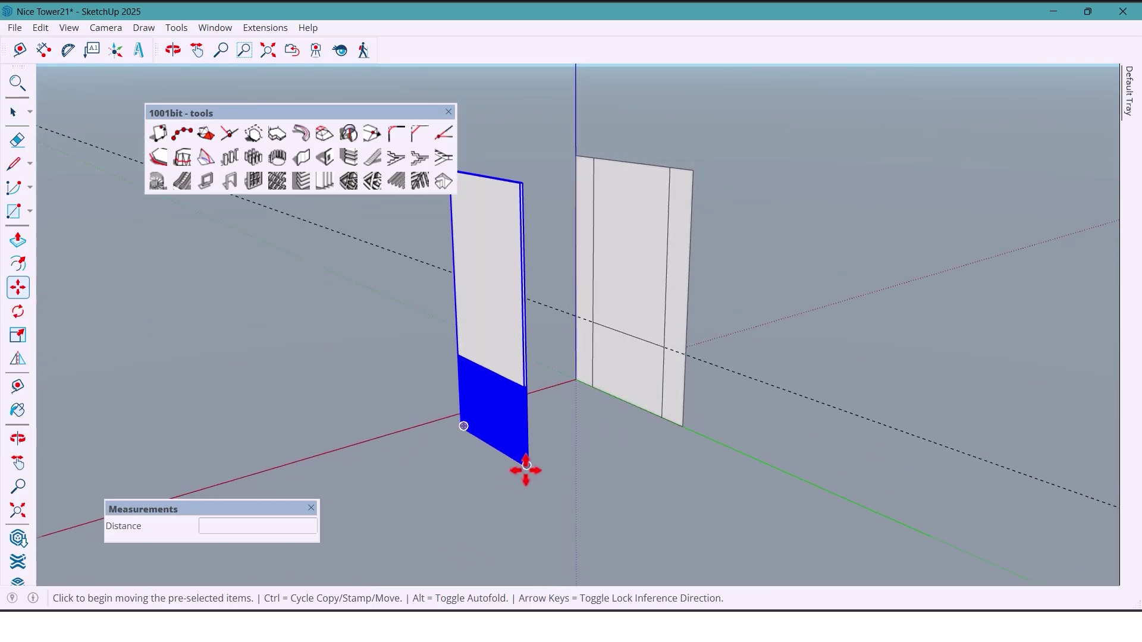
scroll(532, 465, "up", 3)
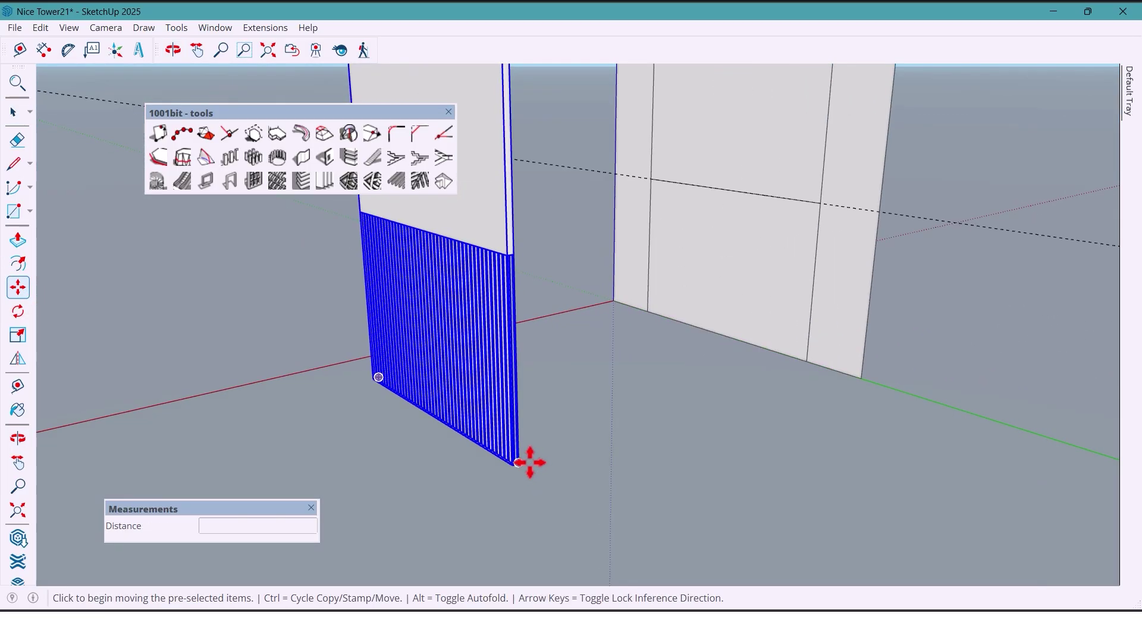
left_click(529, 463)
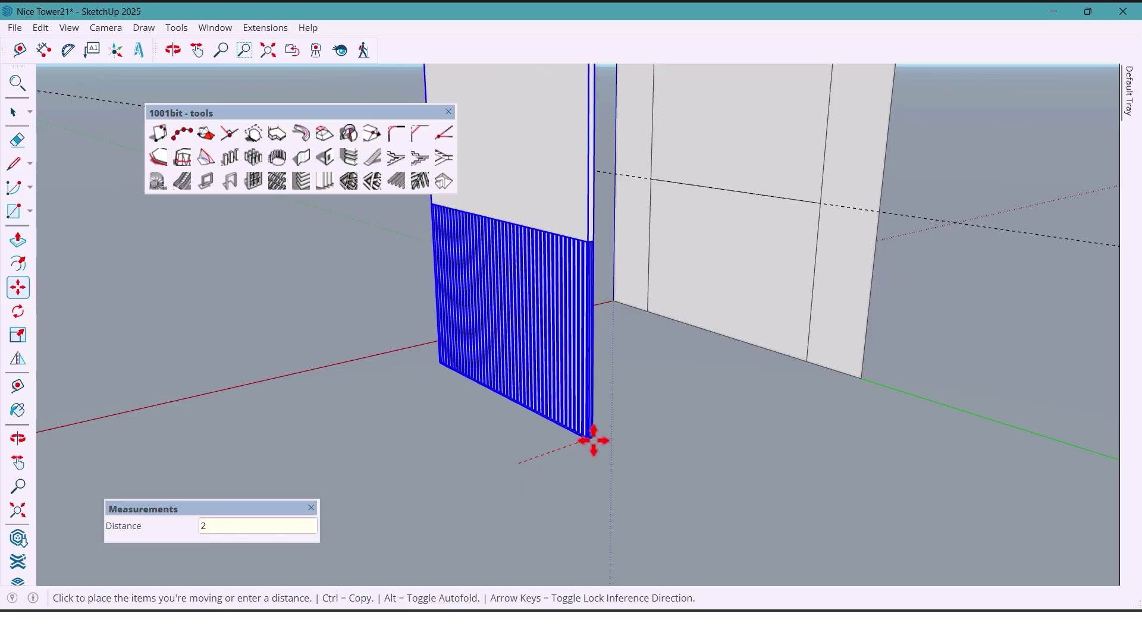
key("Return")
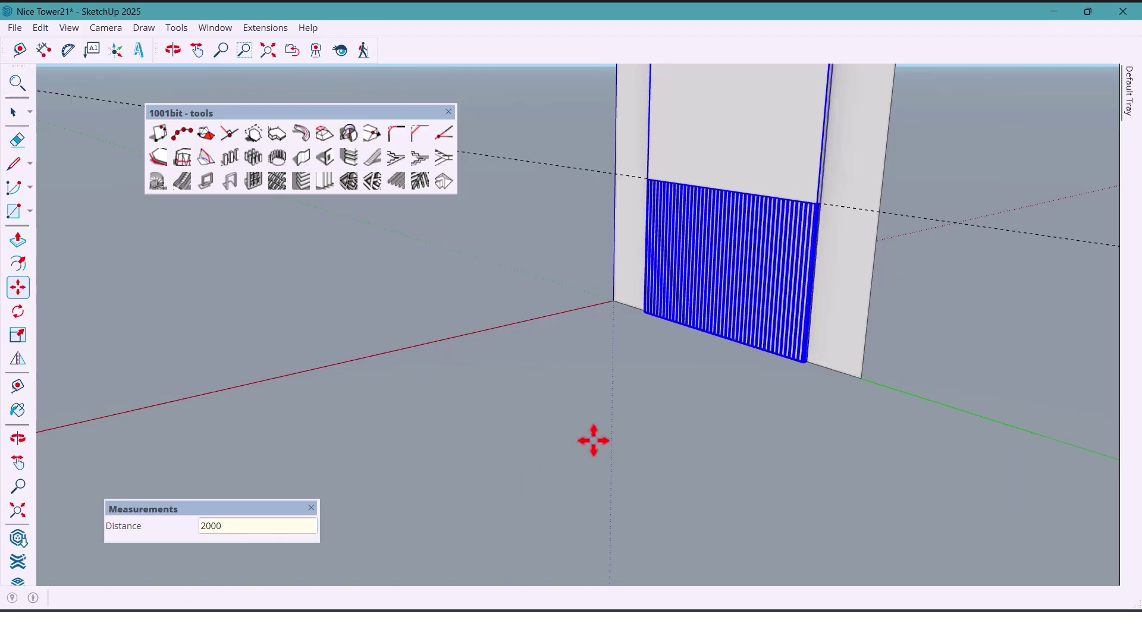
middle_click_drag(591, 438, 601, 410)
scroll(681, 452, "down", 2)
key("space")
left_click(681, 452)
key("h")
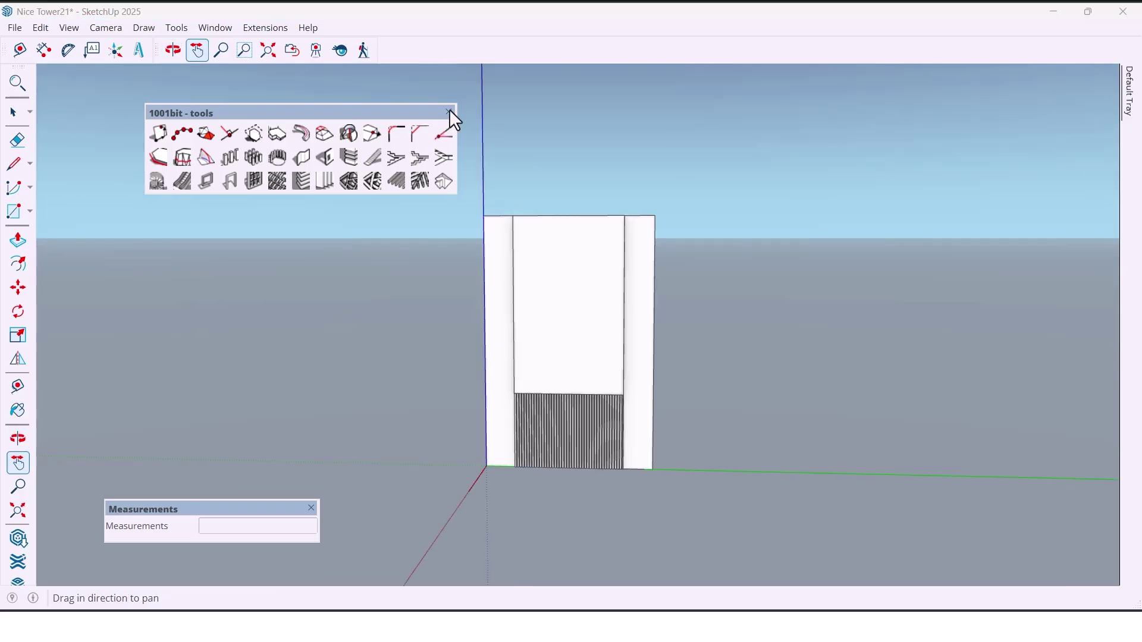
left_click(448, 111)
- Place vertical guides 300 mm in from both inner edges of the centre panel
left_click(43, 50)
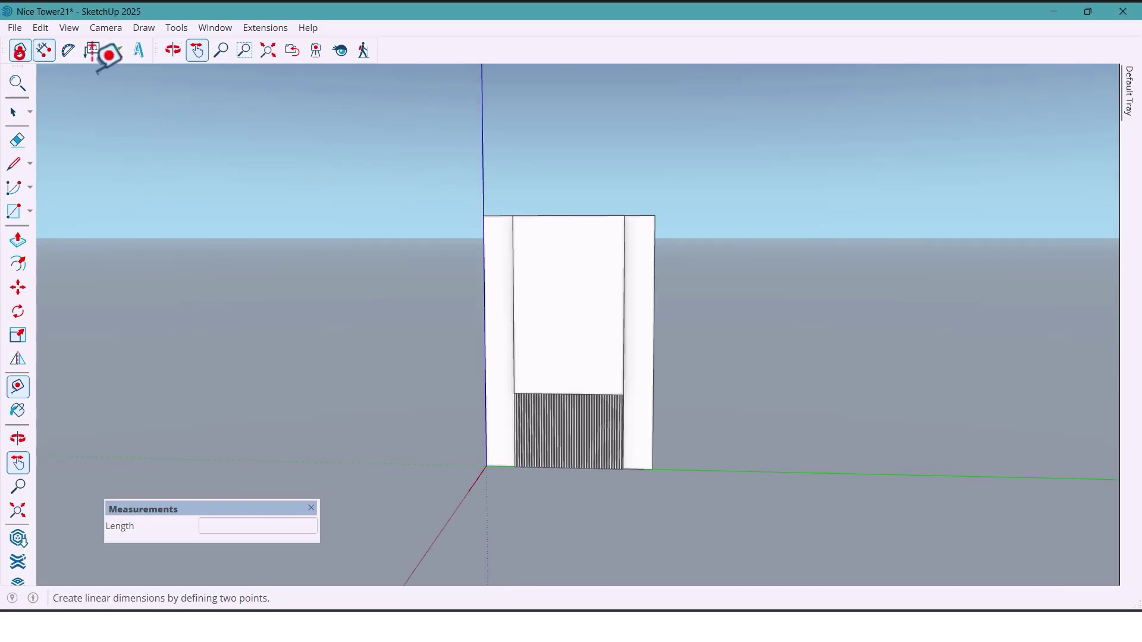
left_click(20, 50)
scroll(520, 323, "up", 1)
left_click(510, 322)
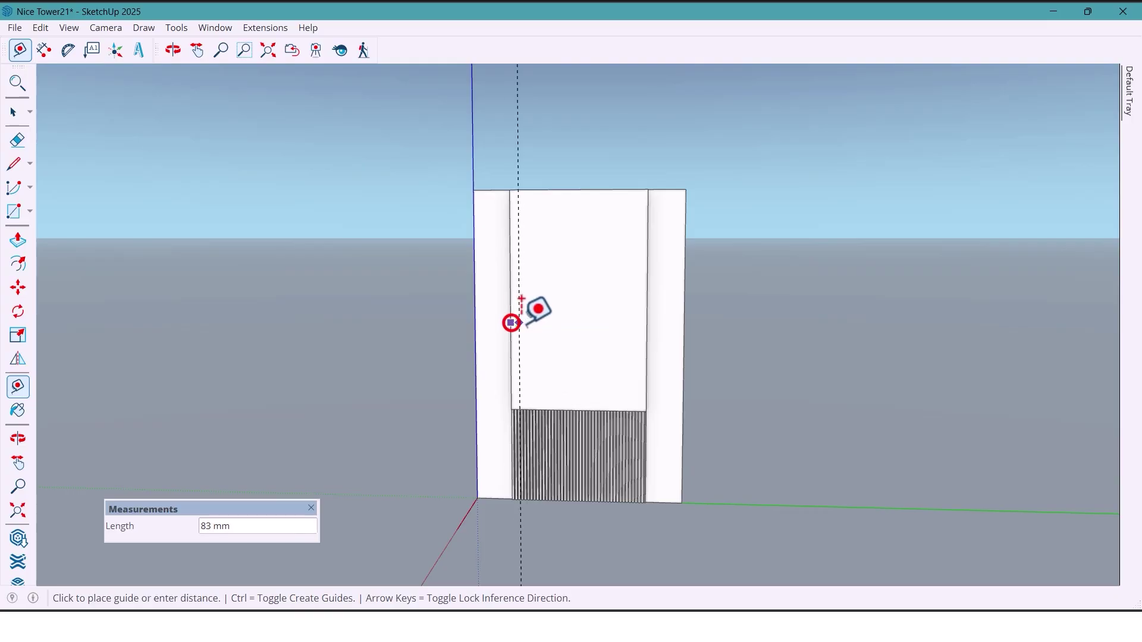
type("300")
key("Return")
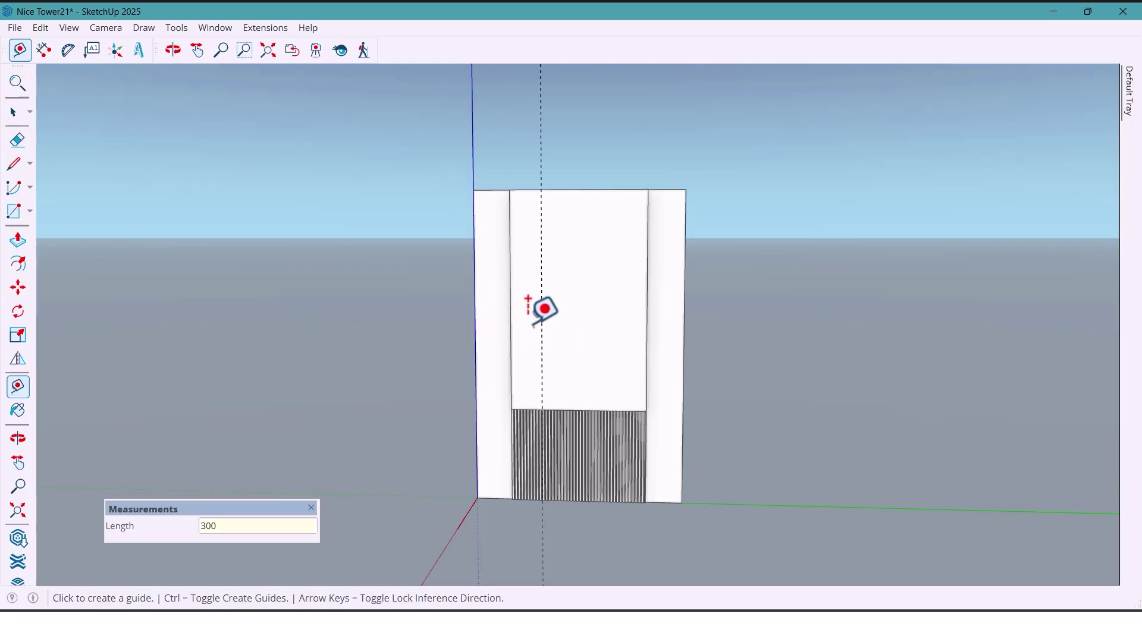
left_click(646, 318)
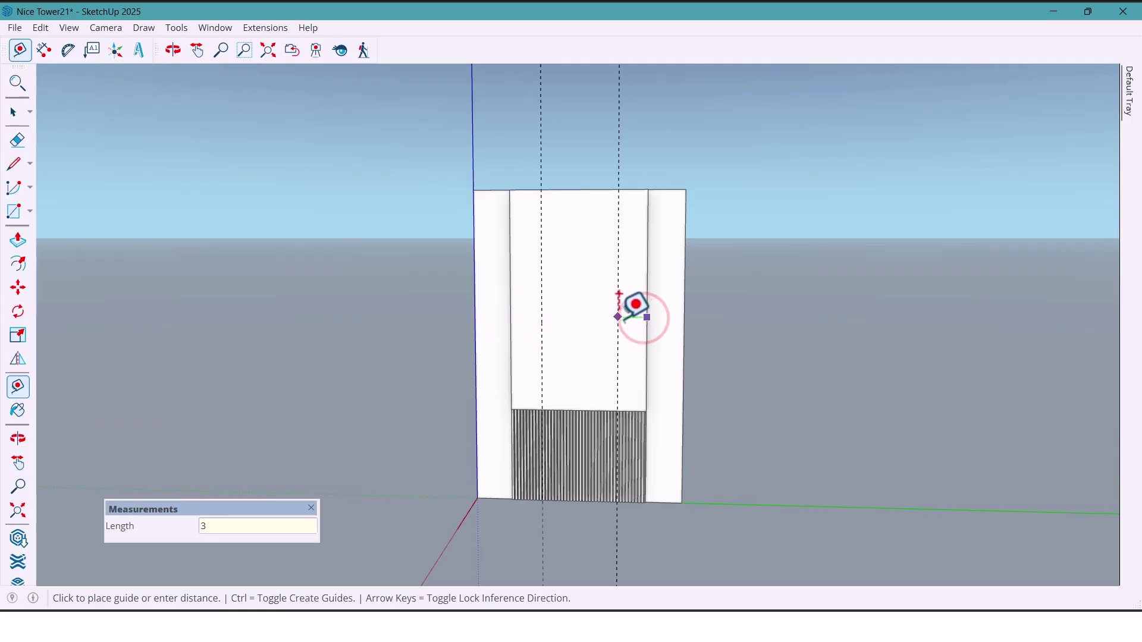
type("300")
key("Return")
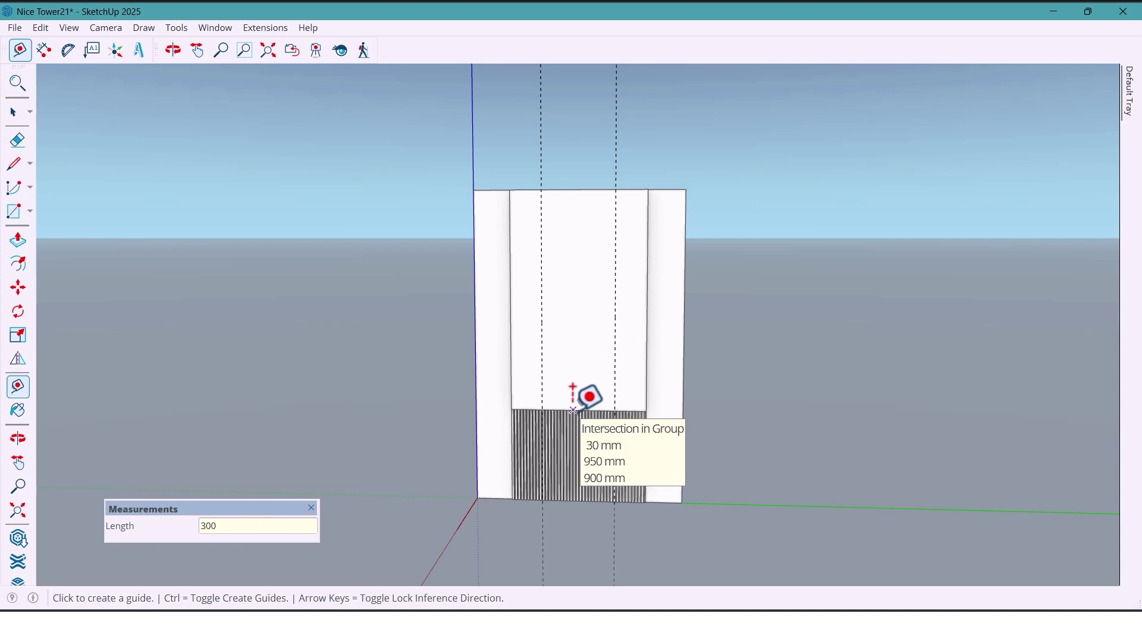
- Add horizontal guides 300 mm above the fluted section and 350 mm below the panel top
left_click(572, 411)
key("Escape")
scroll(573, 362, "up", 5)
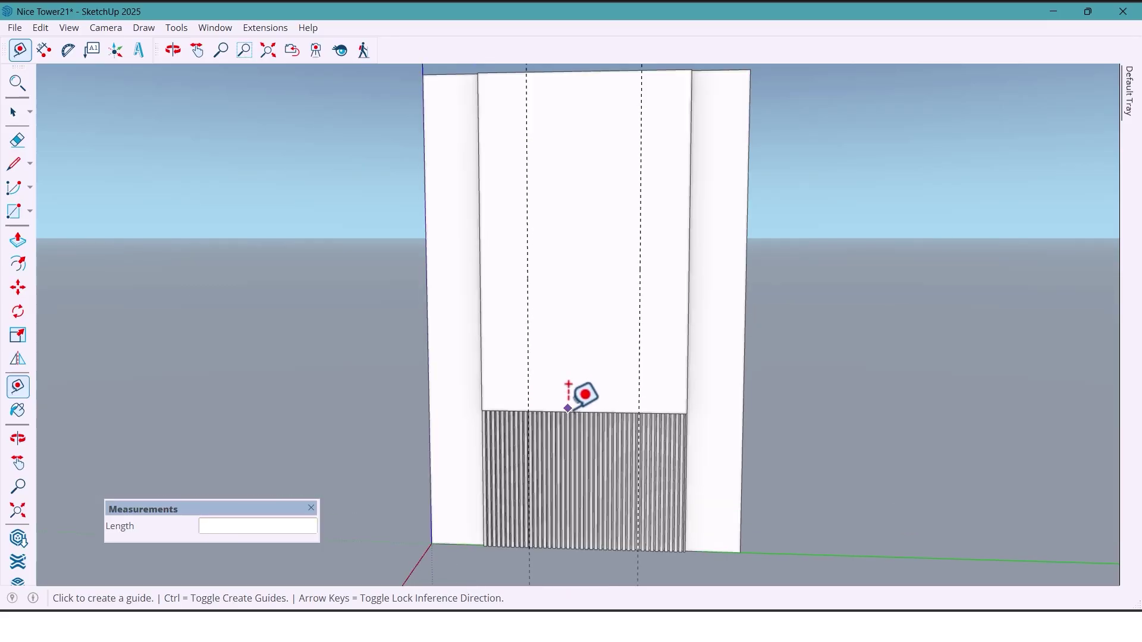
scroll(562, 418, "up", 4)
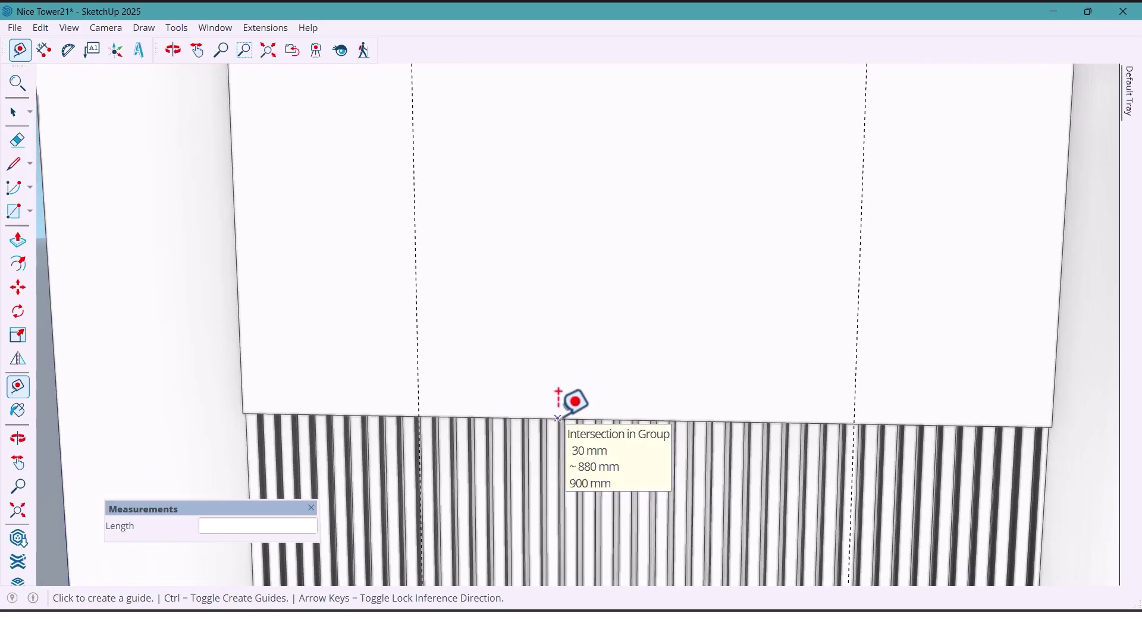
left_click(541, 422)
scroll(539, 350, "down", 3)
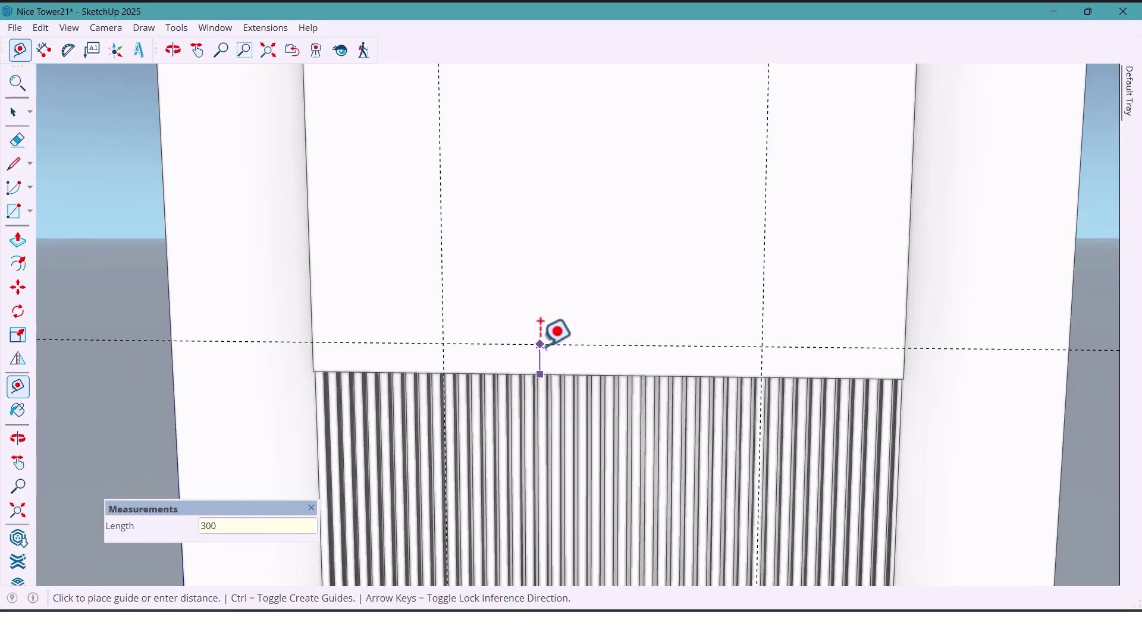
key("Return")
scroll(565, 339, "down", 5)
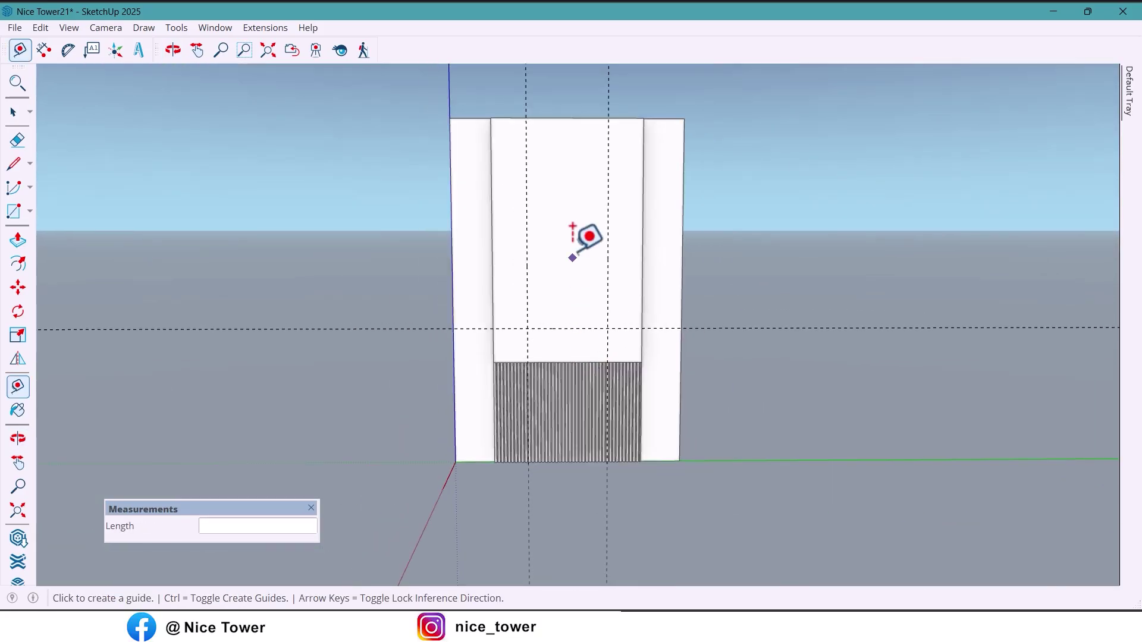
middle_click_drag(607, 111, 598, 238)
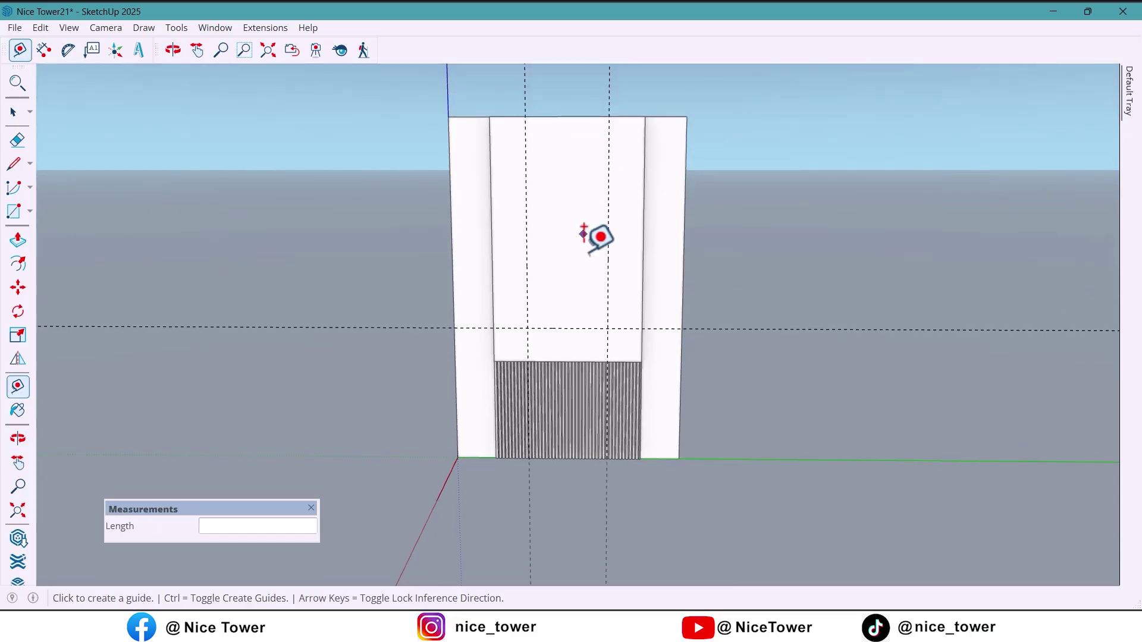
middle_click_drag(599, 327, 594, 106)
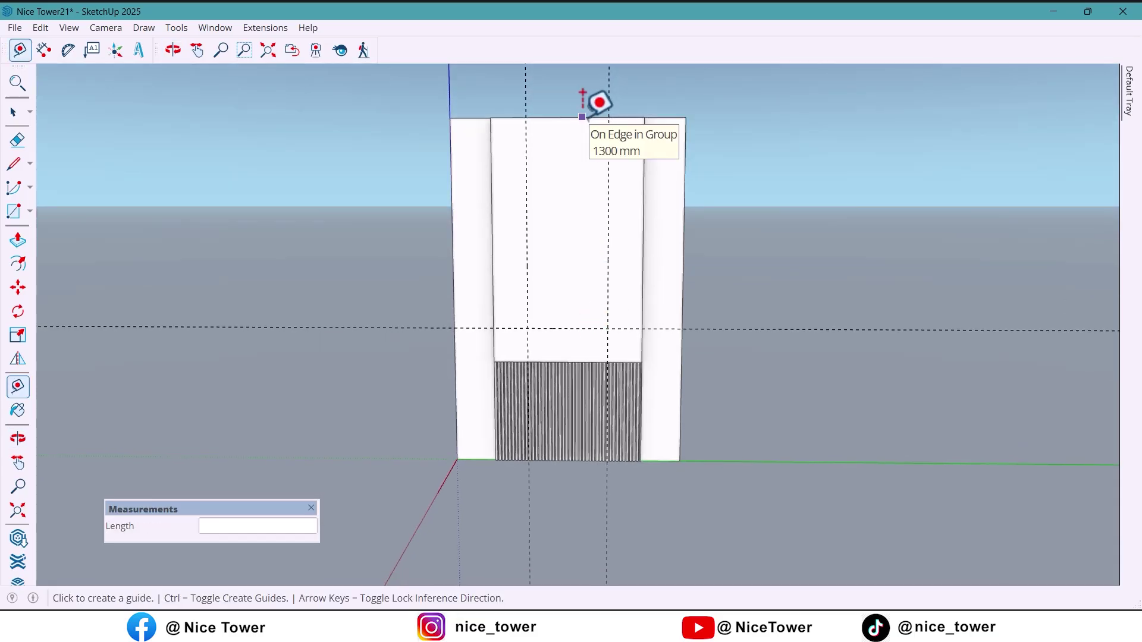
left_click(582, 117)
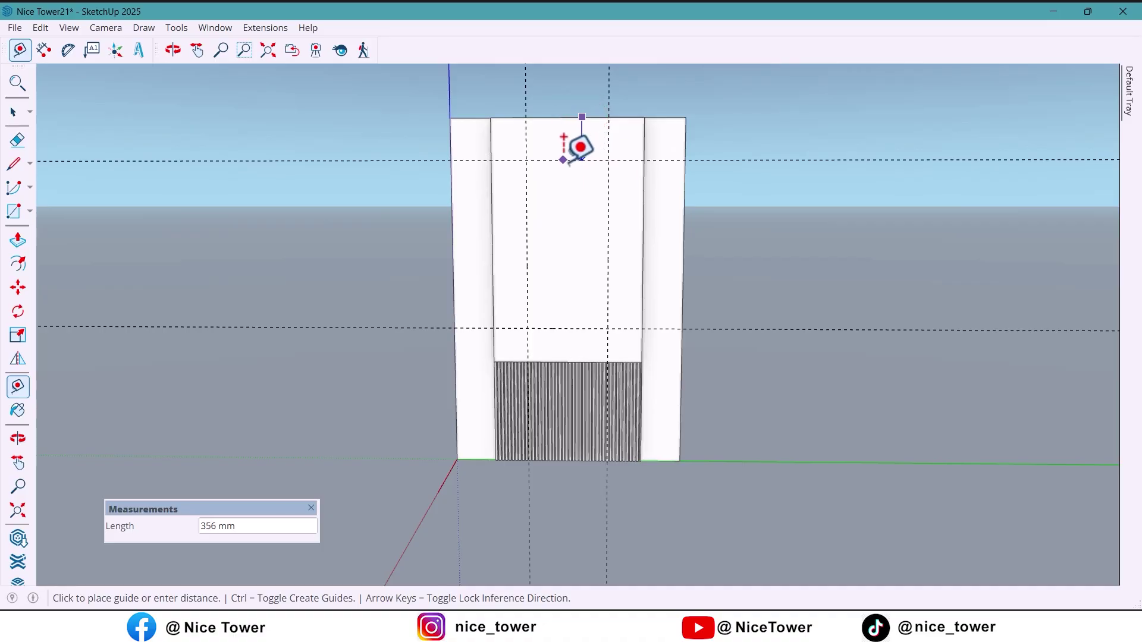
type("35")
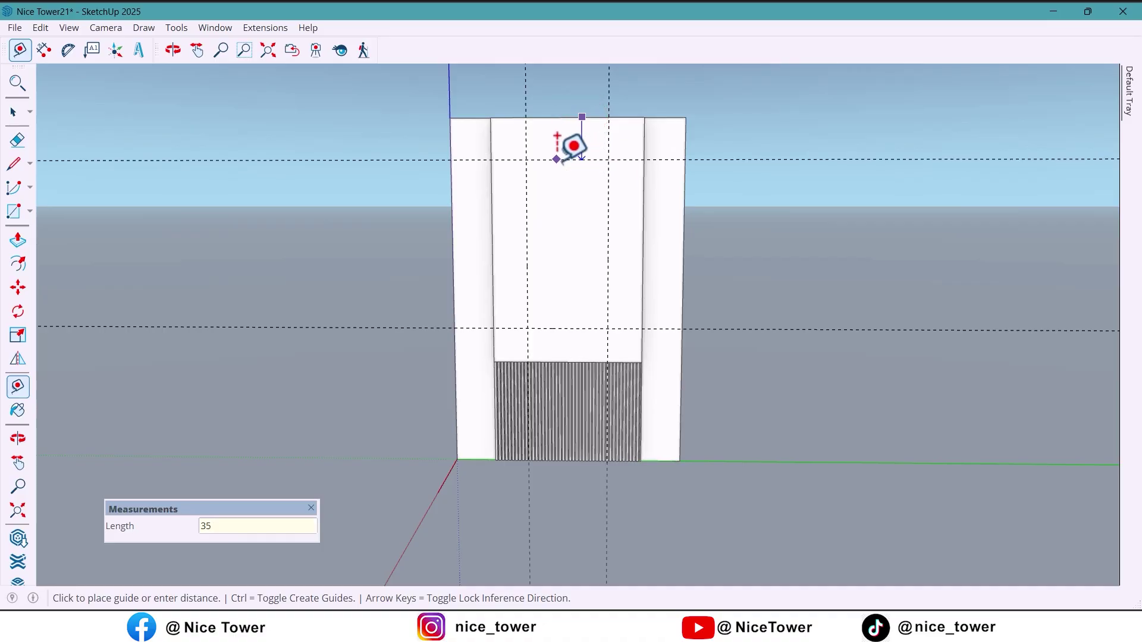
type("0")
middle_click_drag(559, 205, 564, 242)
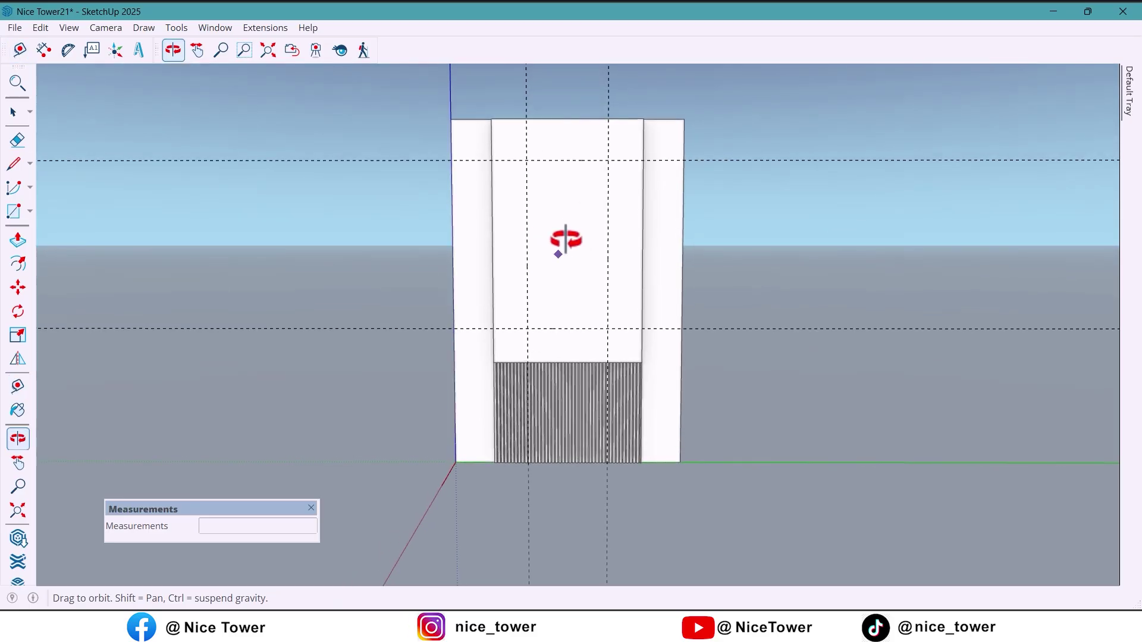
- Draw a 700 × 1450 mm rectangle between the guide intersections and select it
key("r")
left_click(527, 160)
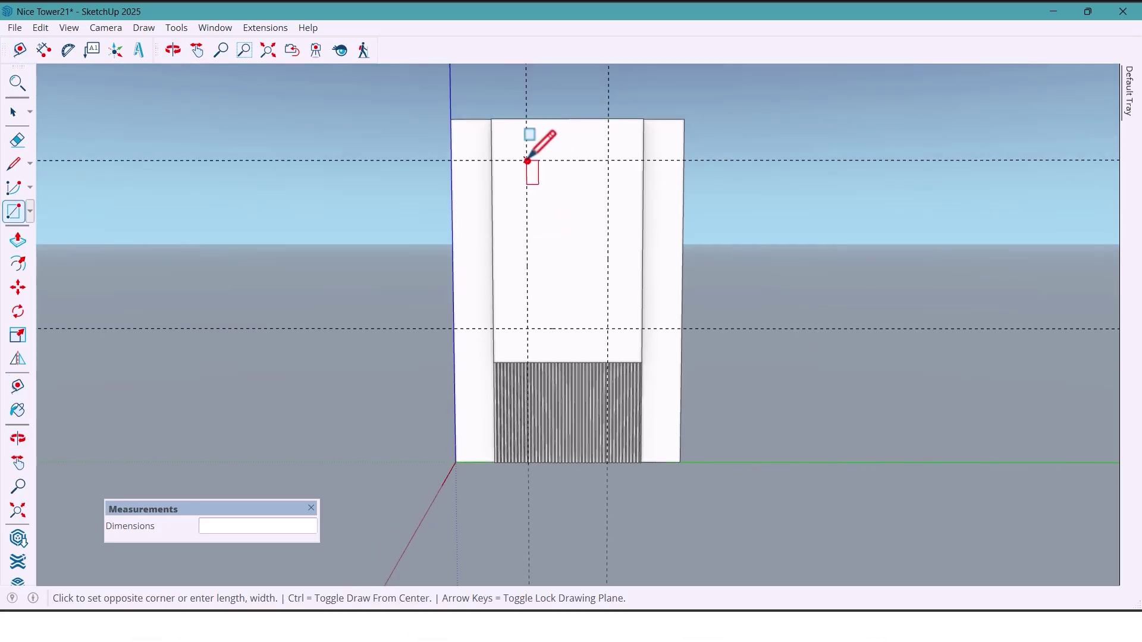
left_click(606, 329)
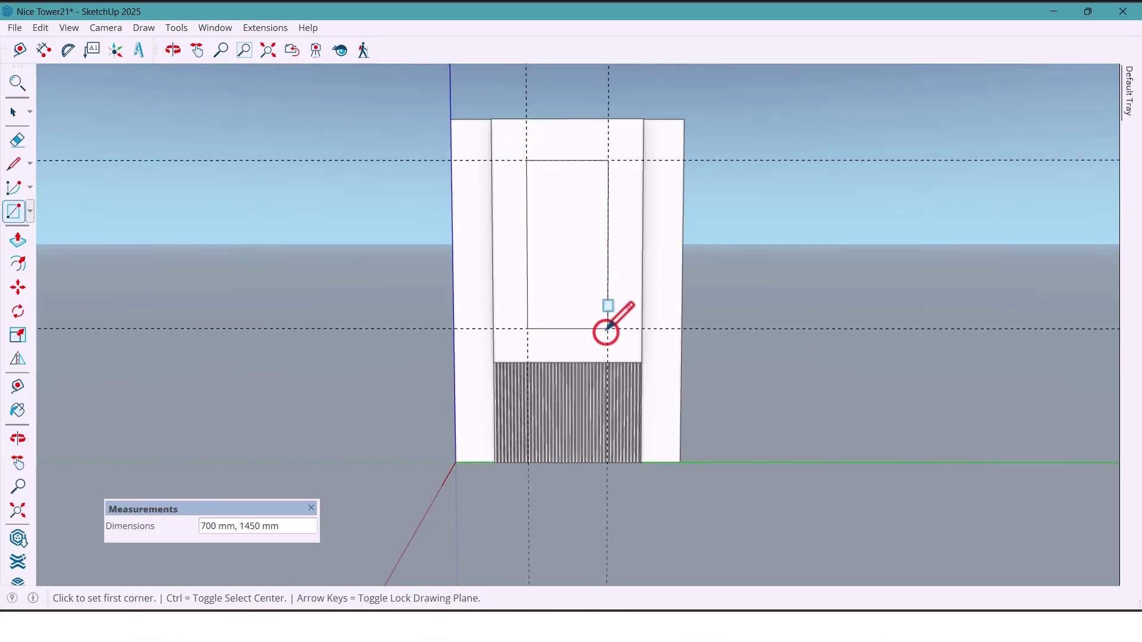
scroll(608, 330, "down", 2)
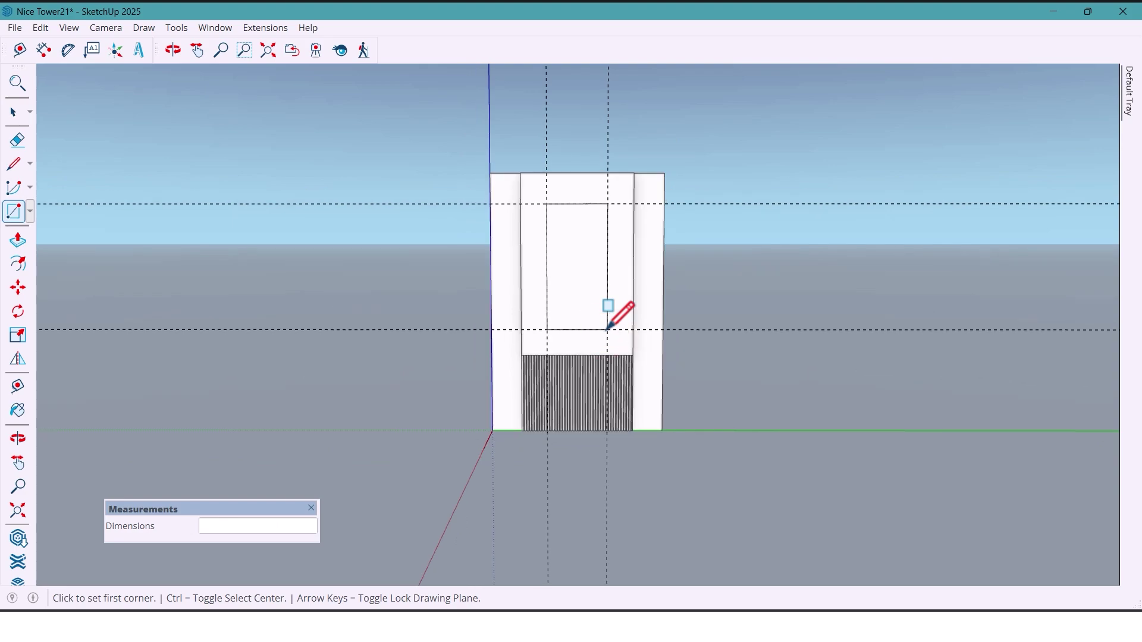
key("space")
double_click(596, 296)
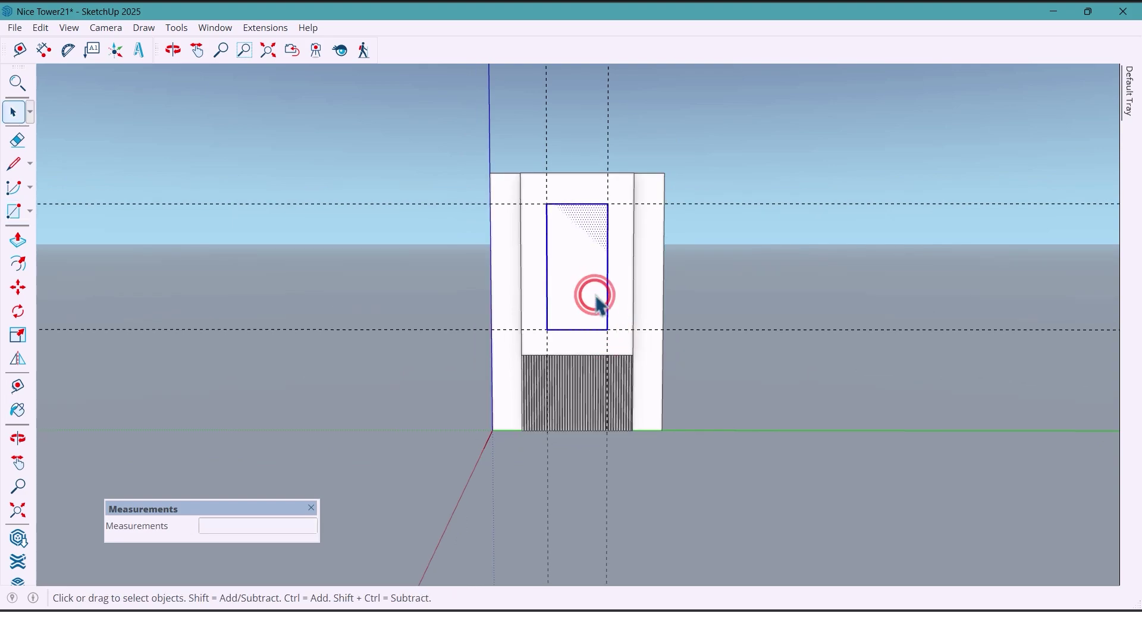
- Move the rectangle 2000 mm out from the wall panel
key("m")
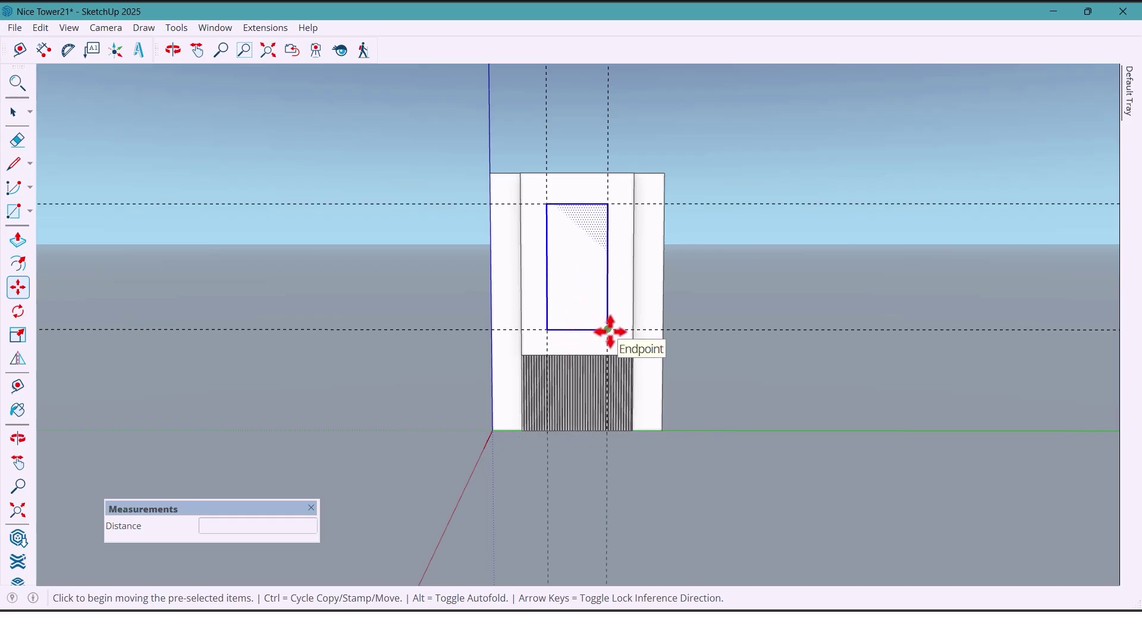
middle_click_drag(607, 329, 484, 349)
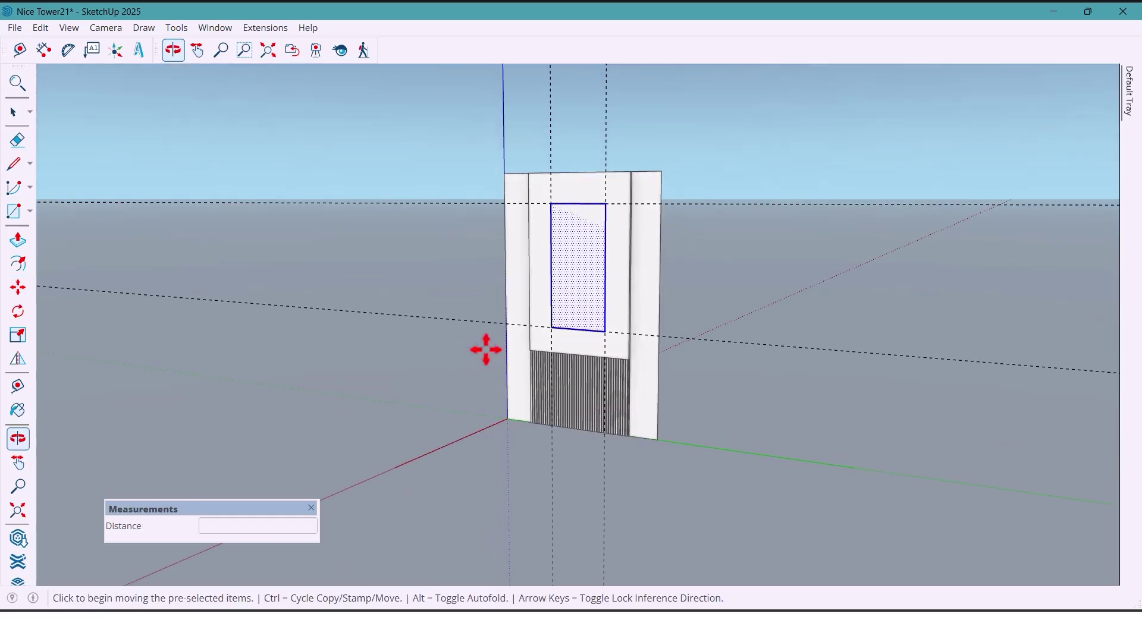
left_click(603, 331)
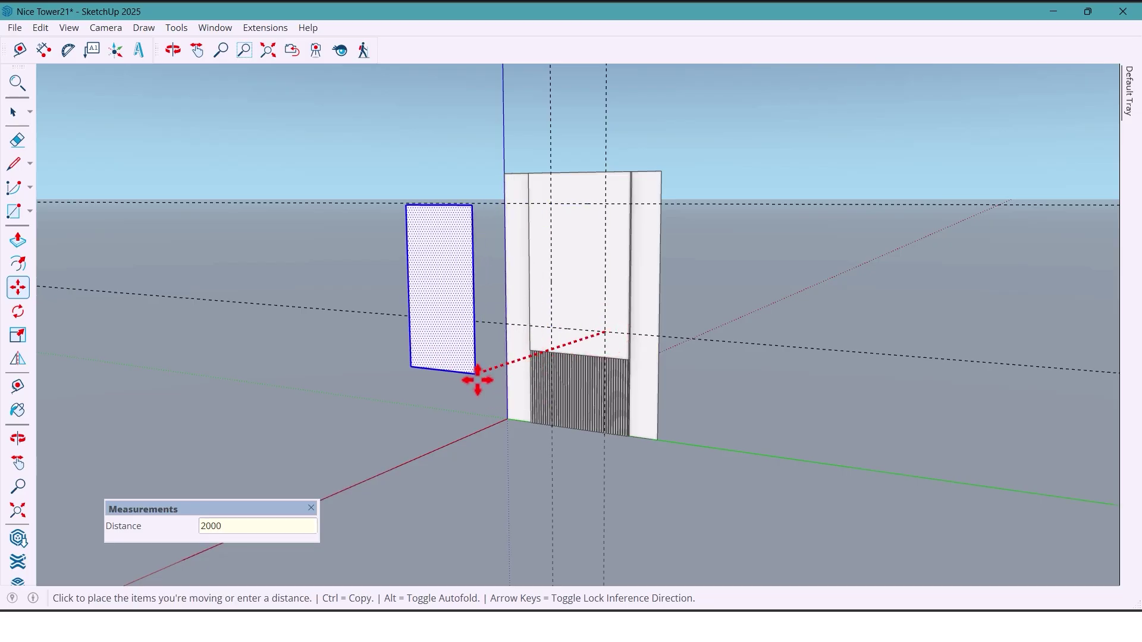
type("2000")
key("Return")
middle_click_drag(474, 379, 581, 255)
scroll(596, 257, "up", 2)
key("space")
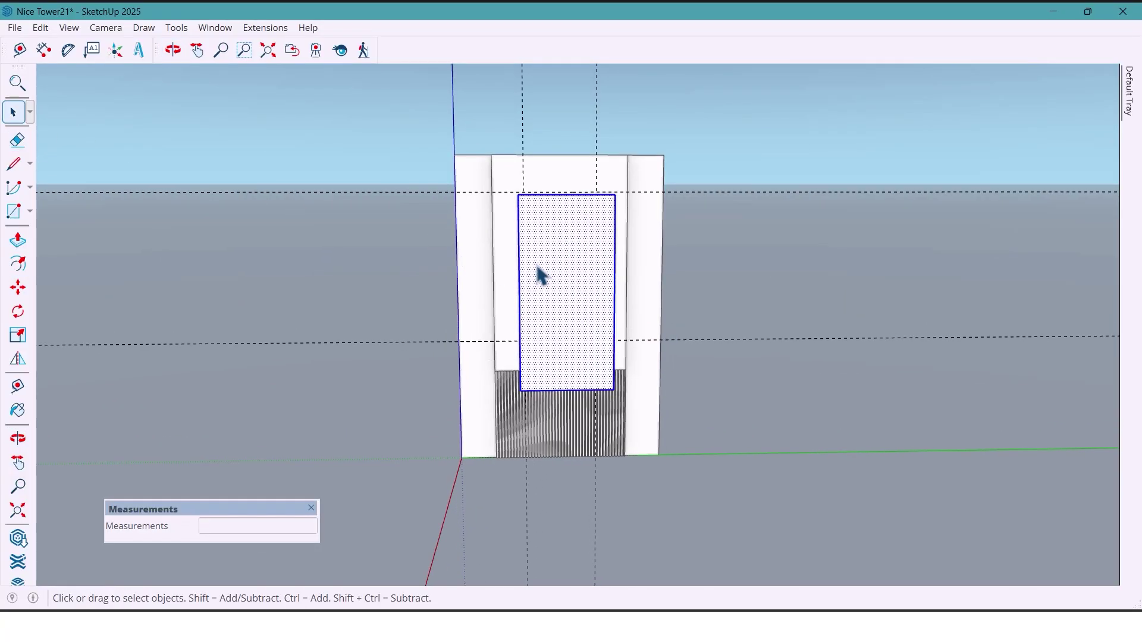
- Fillet all four rectangle corners with 325 mm 2 Point Arcs, then select the rounded face
left_click(30, 187)
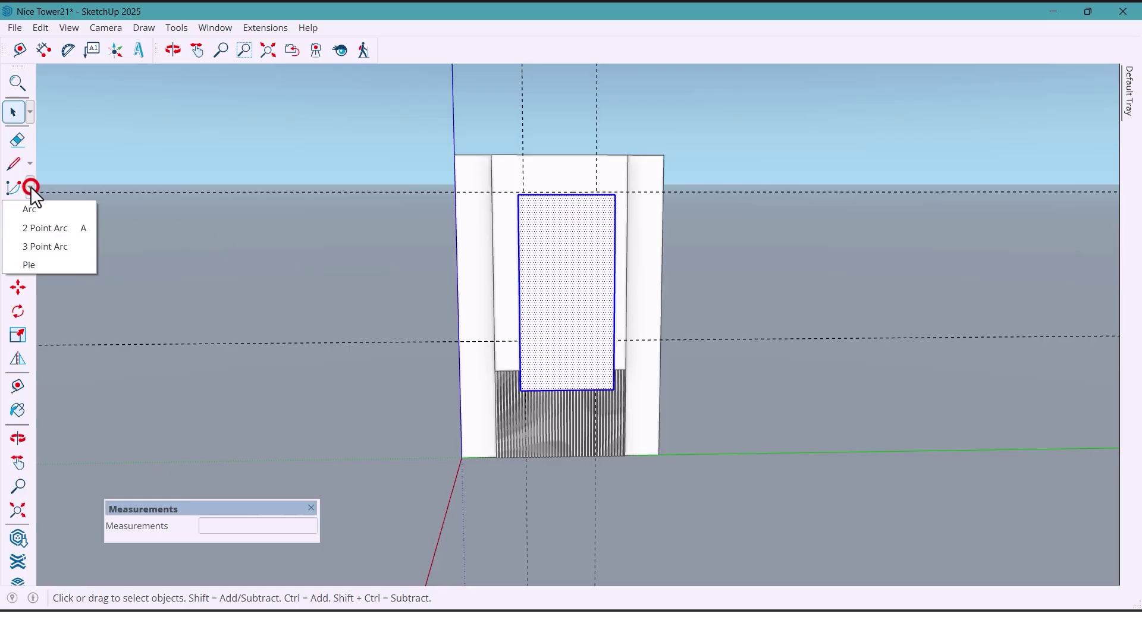
left_click(52, 226)
left_click(548, 225)
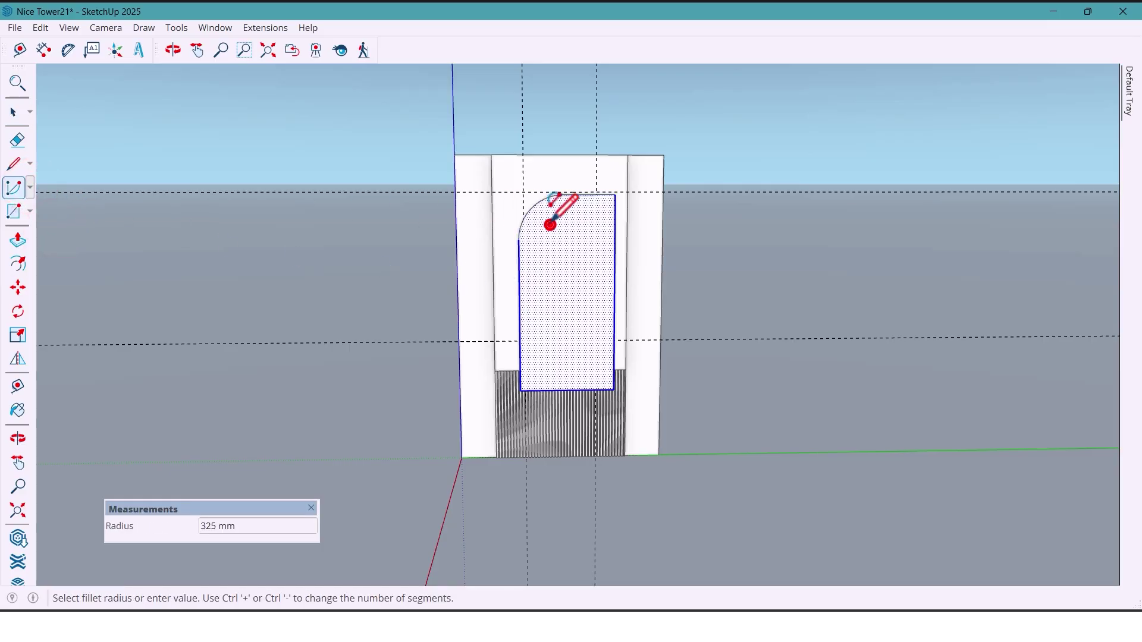
left_click(592, 220)
left_click(540, 372)
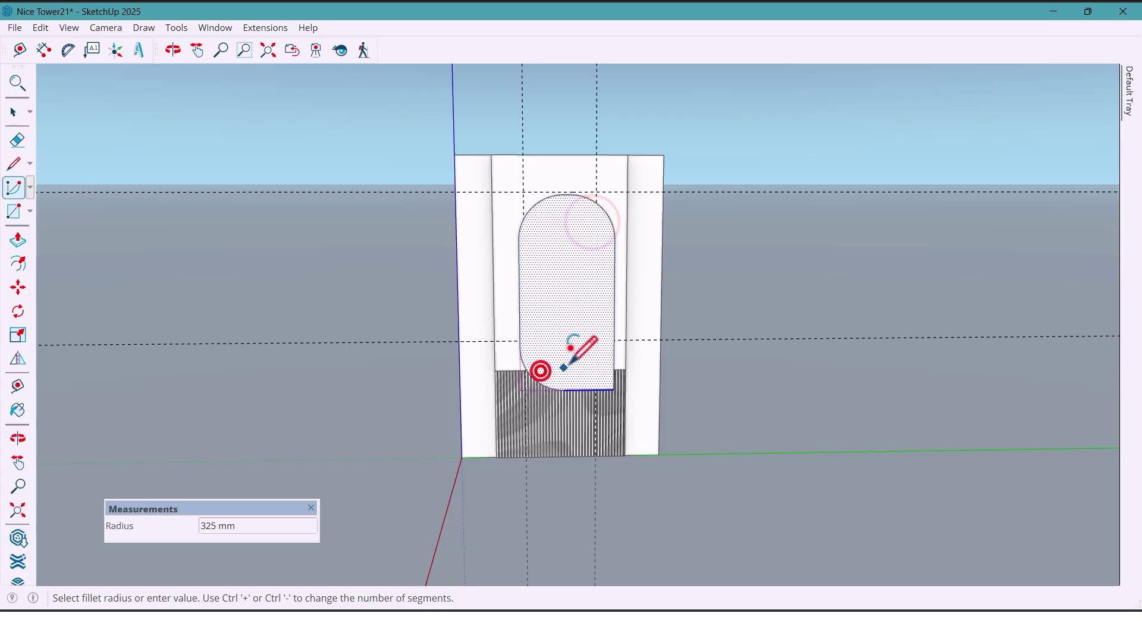
left_click(600, 363)
middle_click_drag(601, 364, 576, 347)
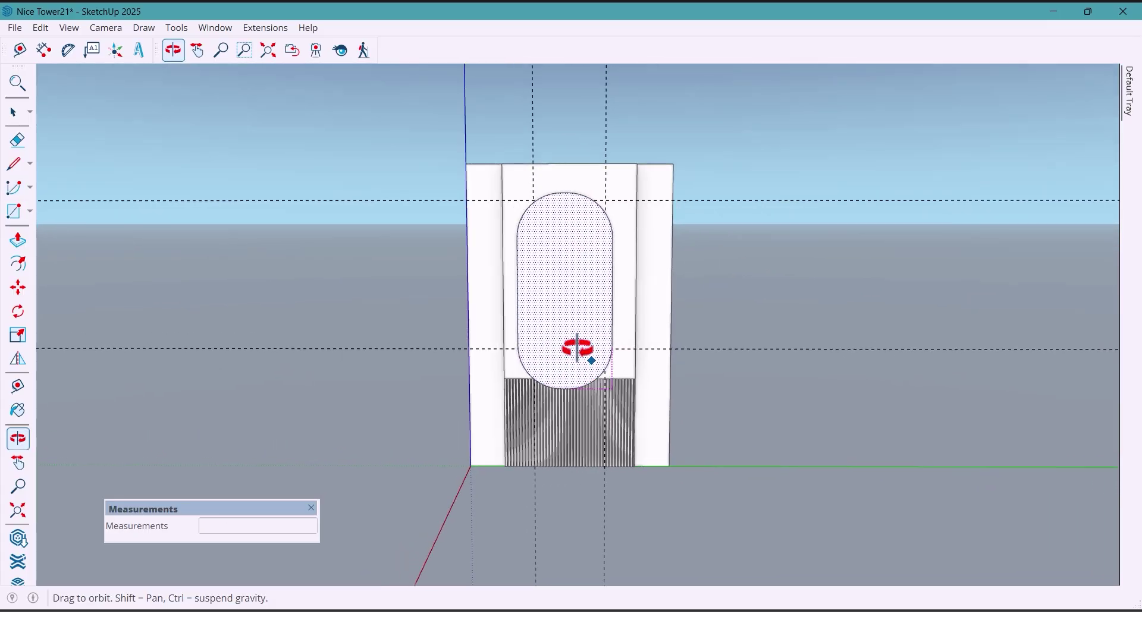
key("space")
scroll(569, 243, "up", 1)
double_click(569, 236)
- Turn the oval shape into a group and open it for editing
right_click(568, 235)
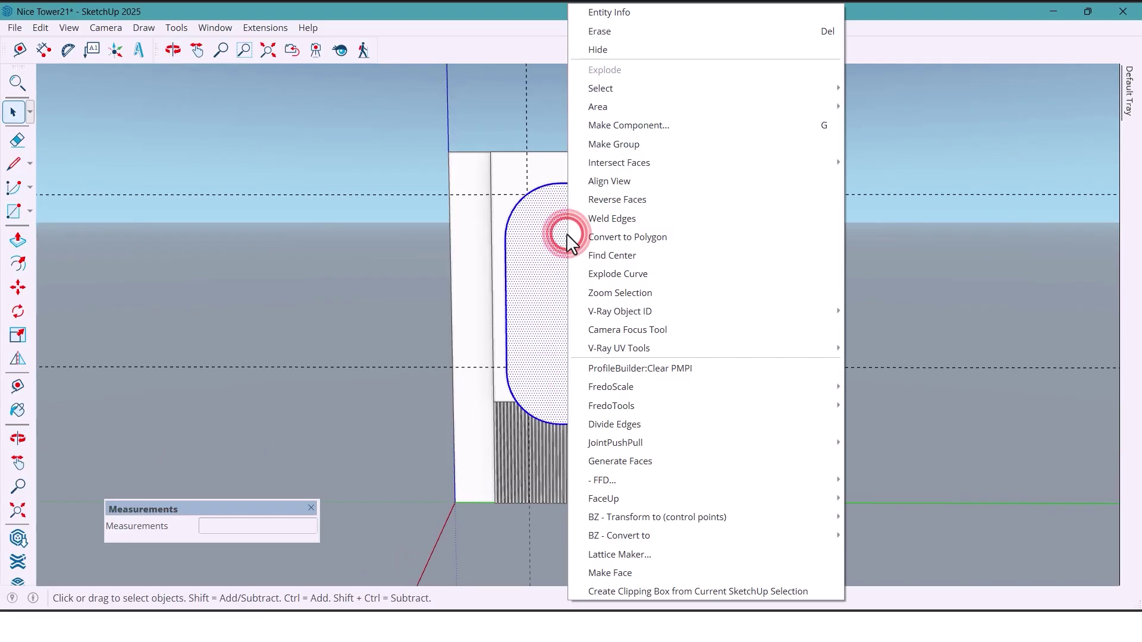
left_click(593, 149)
middle_click_drag(601, 185, 589, 339)
double_click(562, 265)
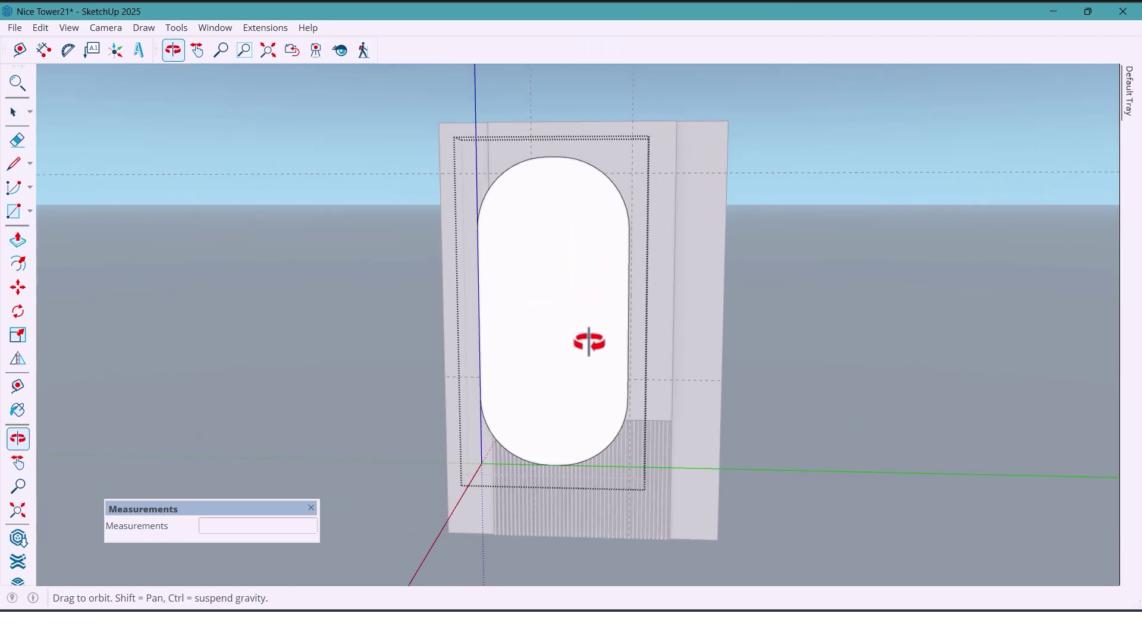
- Push/Pull the oval face out 10 mm into a thin mirror slab, then clear the selection
left_click(17, 242)
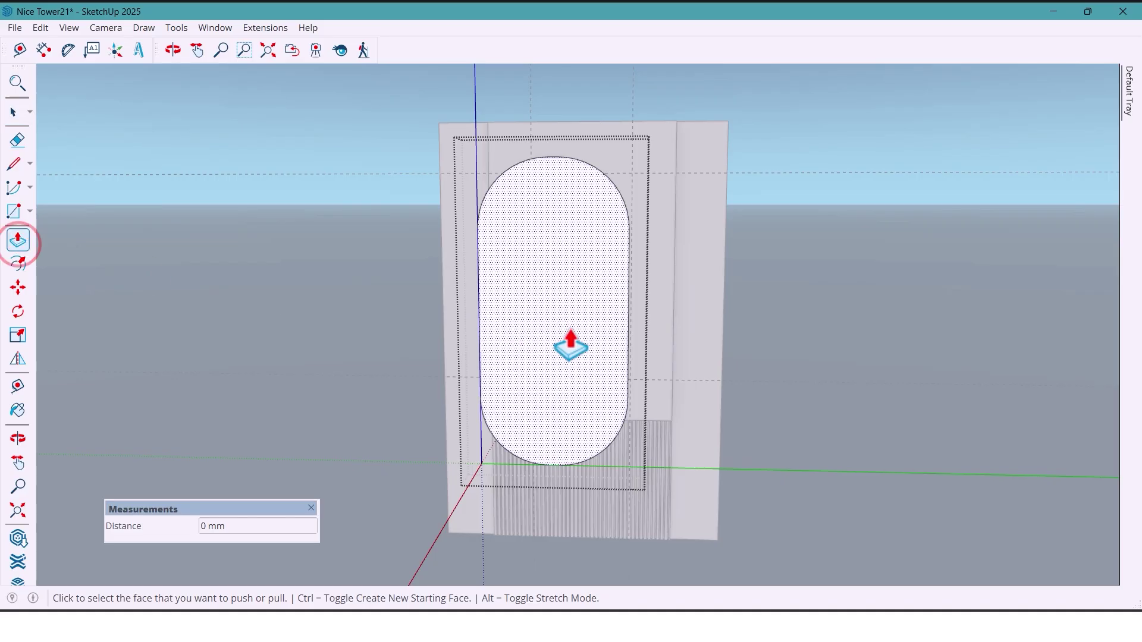
left_click(571, 345)
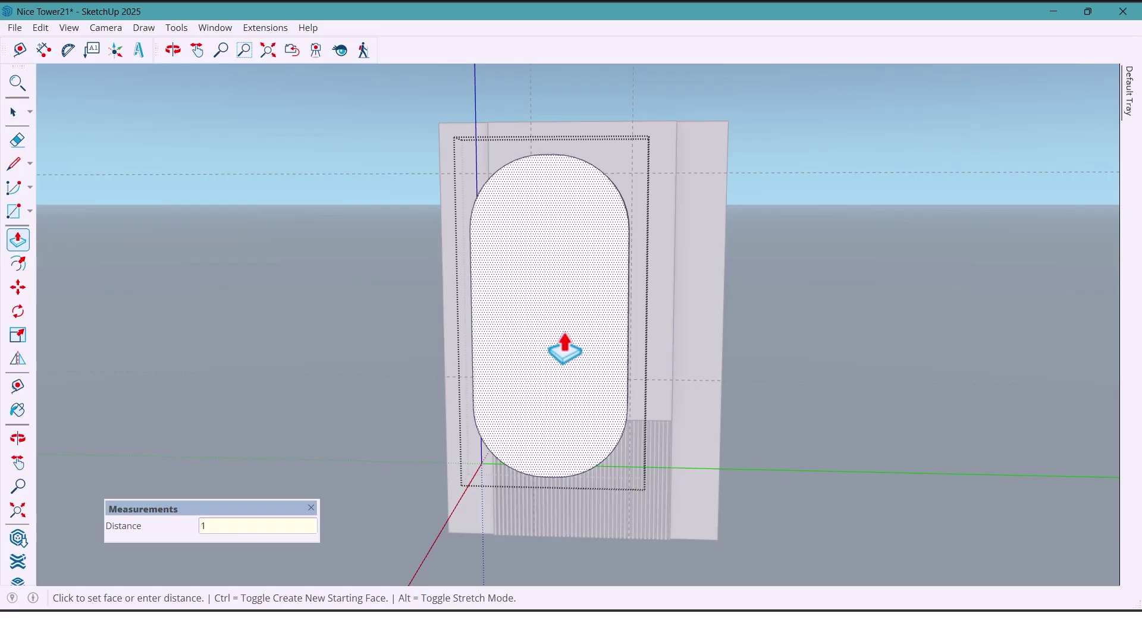
key("Return")
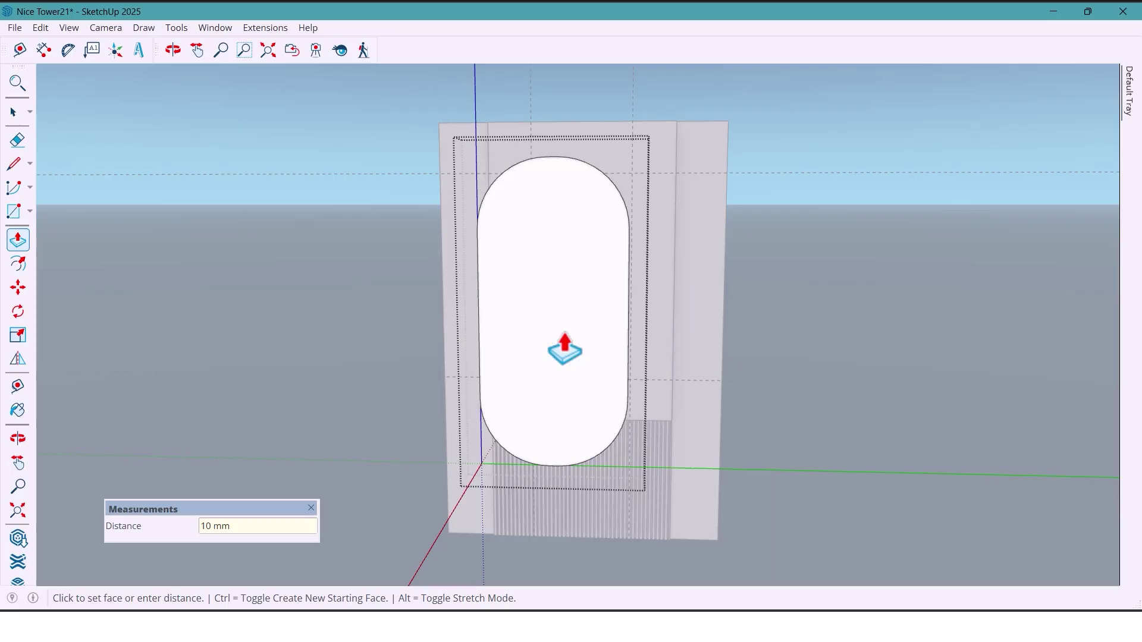
middle_click_drag(553, 362, 567, 304)
key("f")
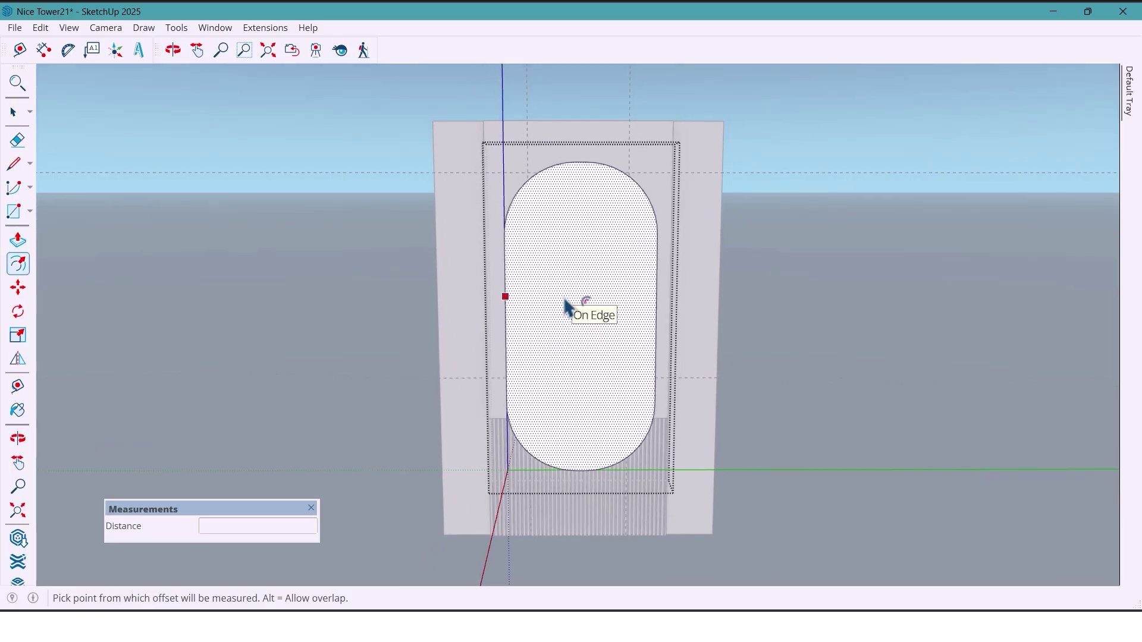
key("space")
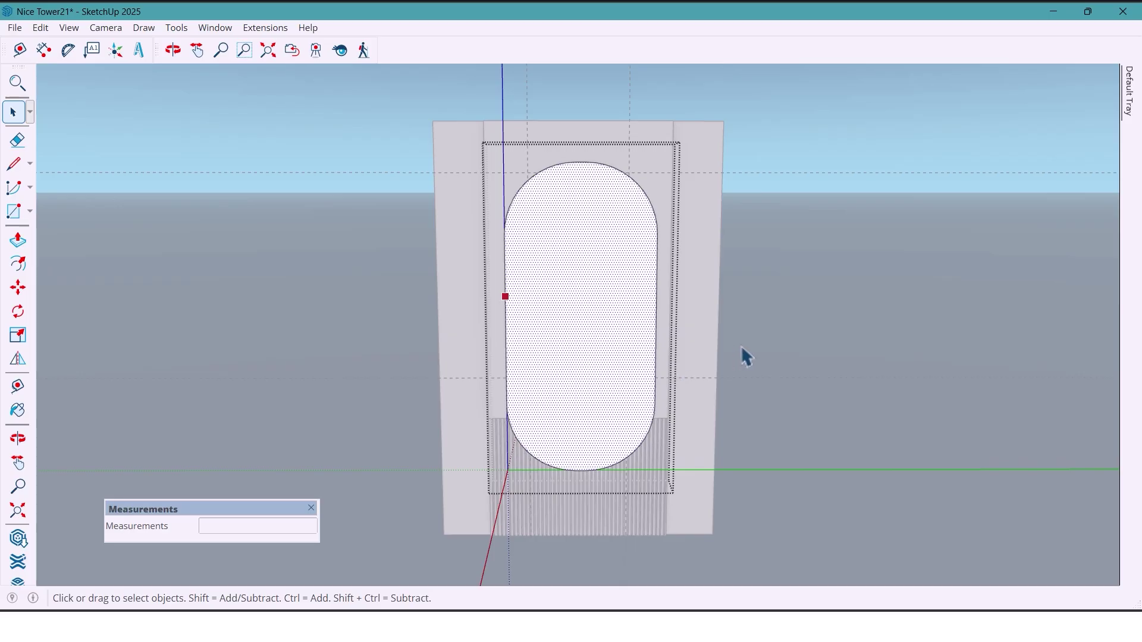
left_click(742, 348)
left_click(567, 322)
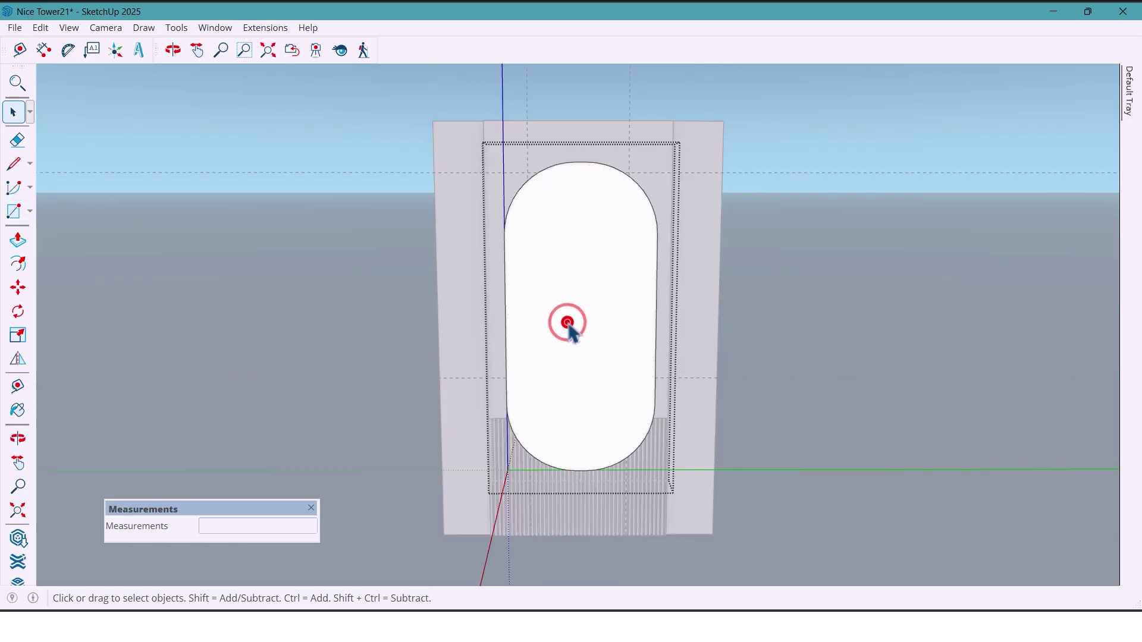
middle_click_drag(598, 354, 591, 345)
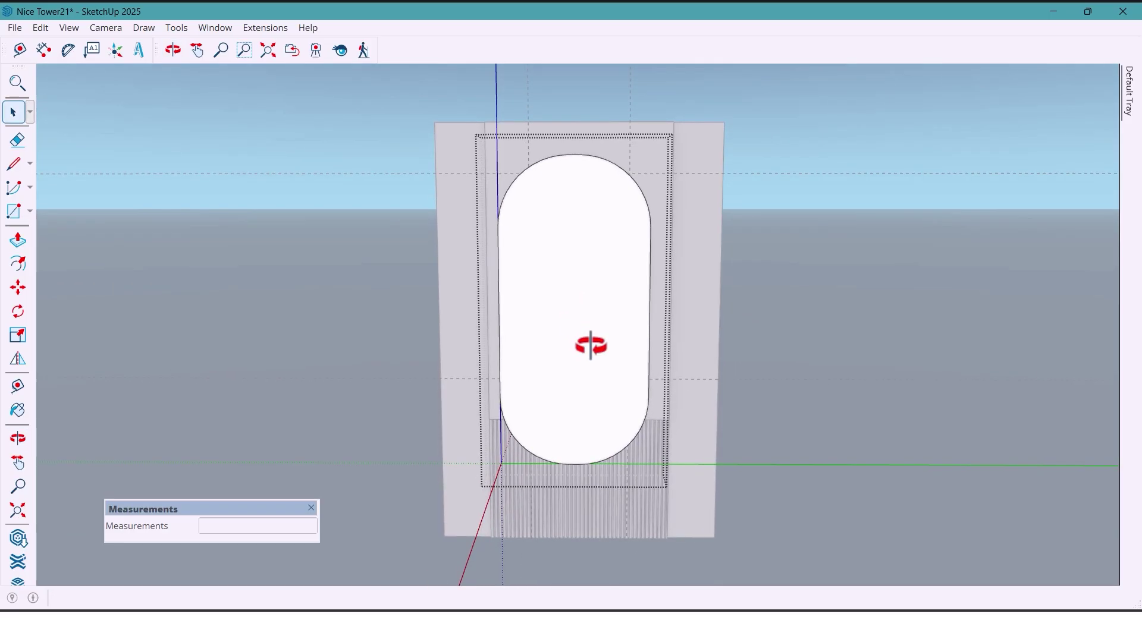
- Offset the oval's edge inward 25 mm, then again 20 mm, to frame the mirror
left_click(26, 265)
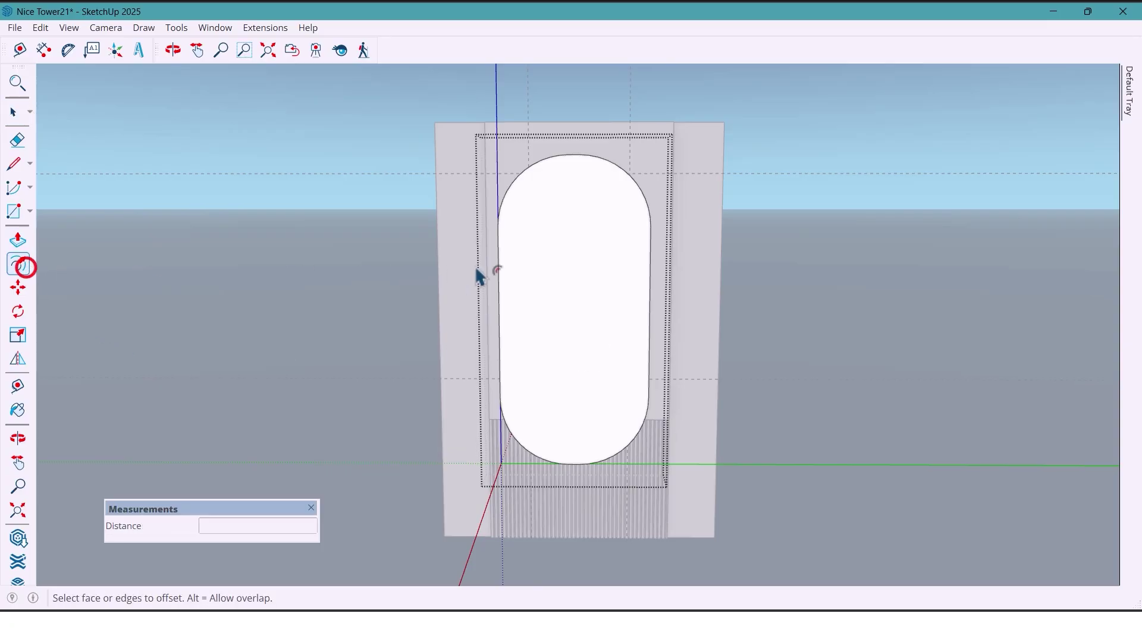
left_click(584, 292)
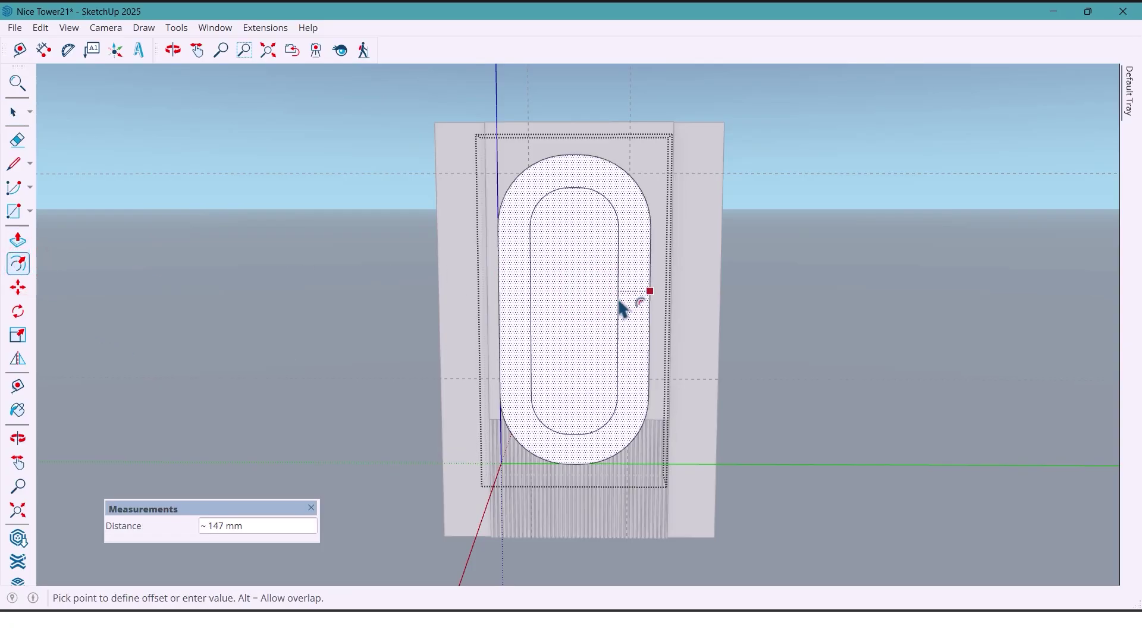
key("Return")
left_click(518, 281)
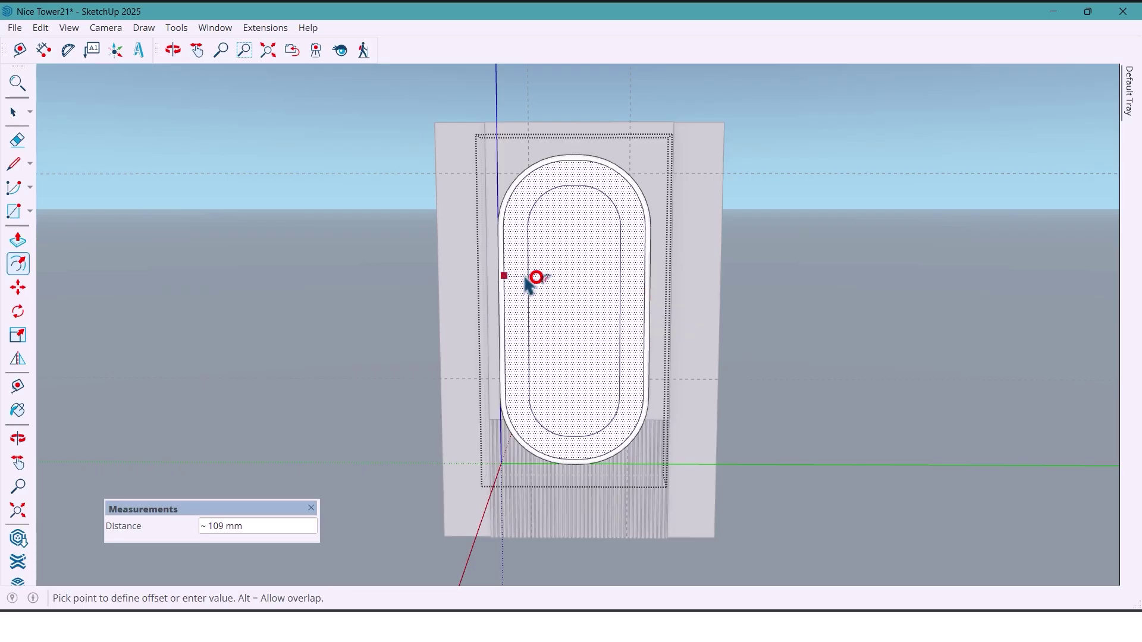
type("20")
key("Return")
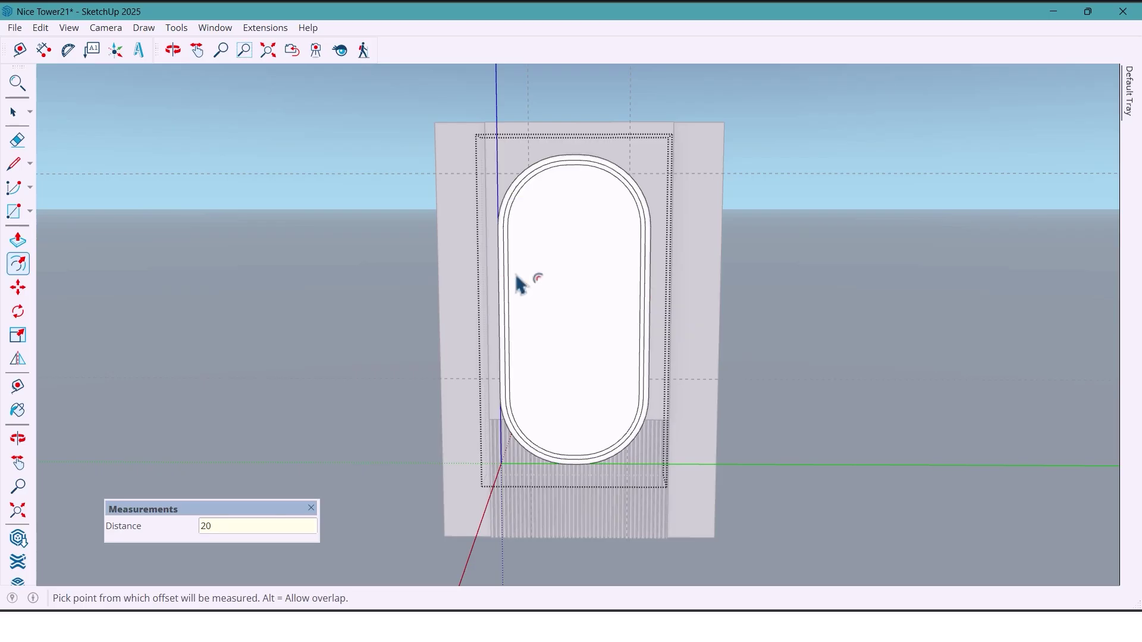
key("space")
middle_click_drag(547, 344, 500, 383)
left_click(597, 330)
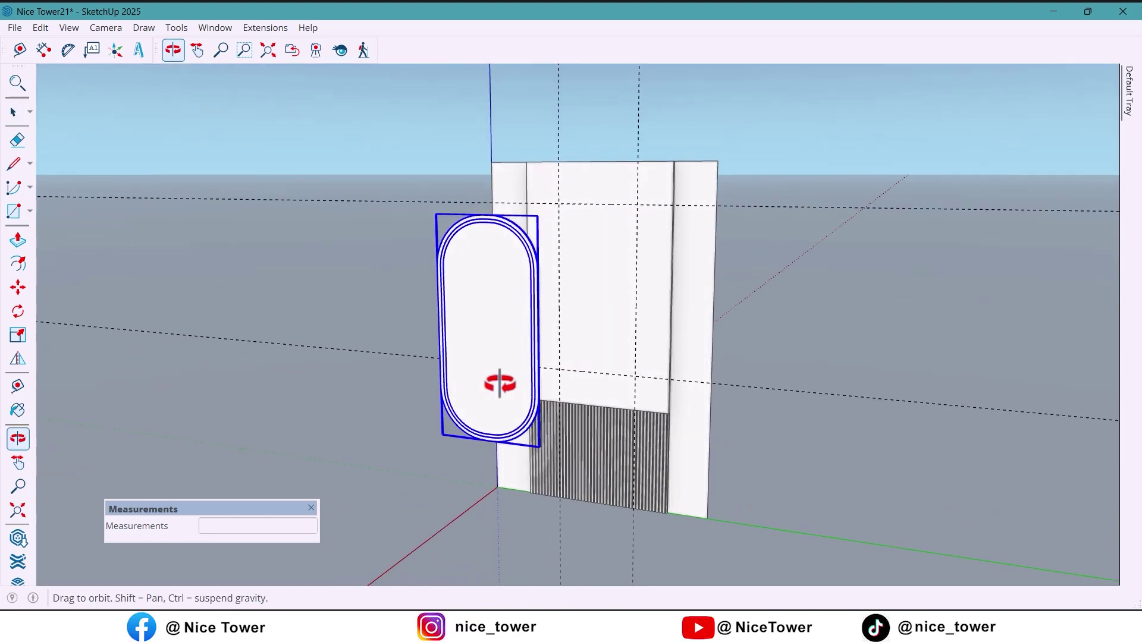
- Move the framed oval group 200 mm from its corner onto the wall's upper panel
left_click(21, 287)
middle_click_drag(487, 421, 515, 445)
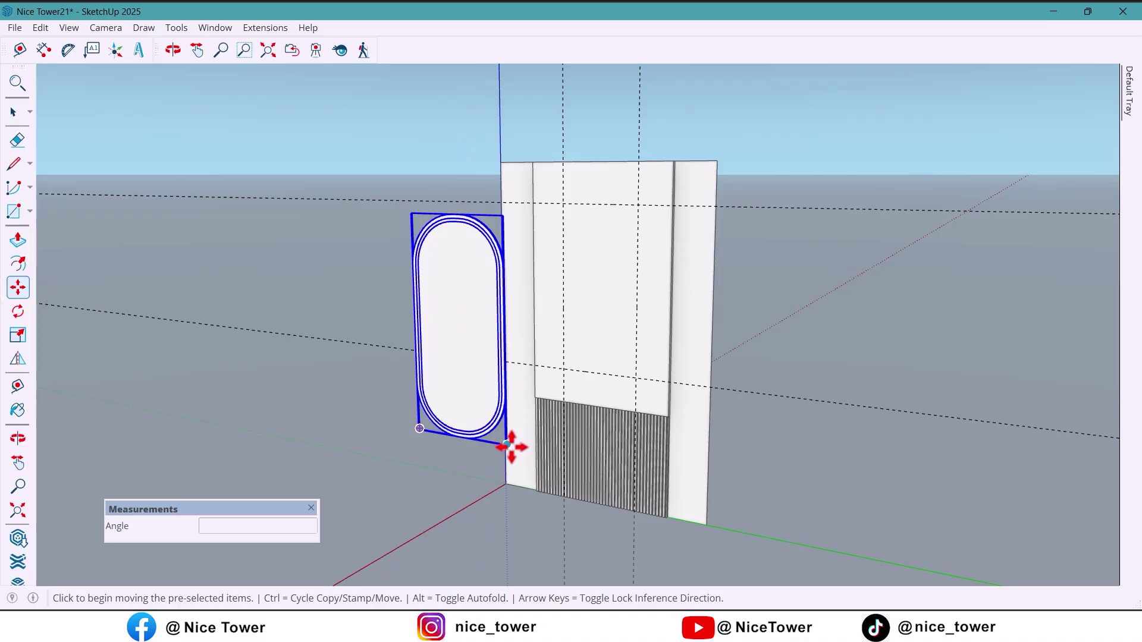
left_click(507, 443)
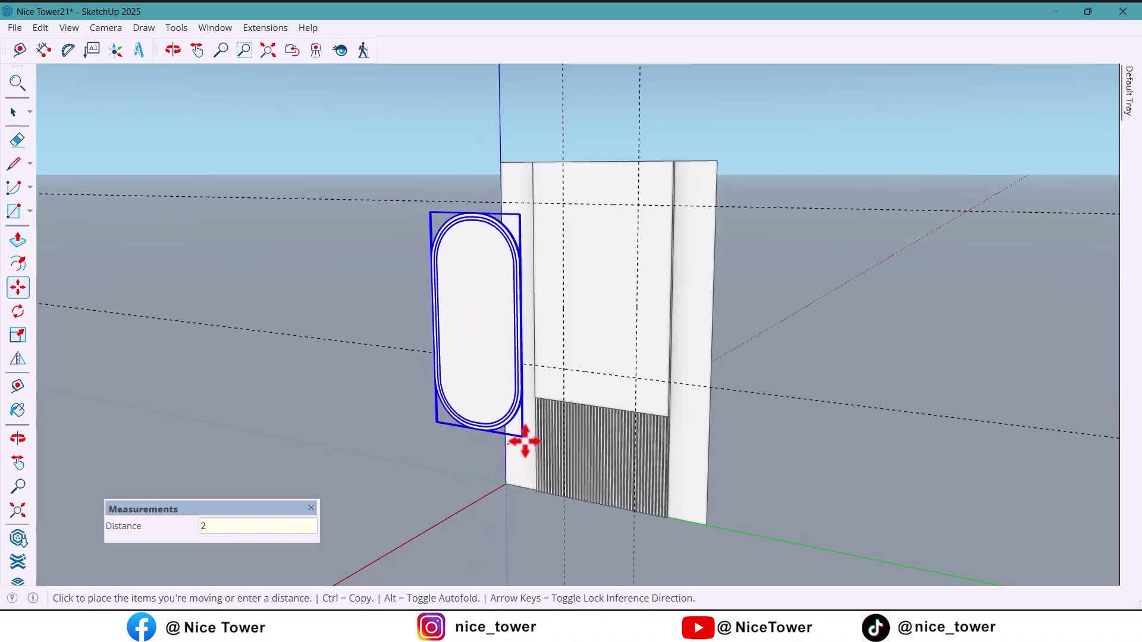
type("2000")
key("Return")
middle_click_drag(492, 413, 605, 343)
left_click(739, 419)
key("space")
key("t")
left_click(543, 213)
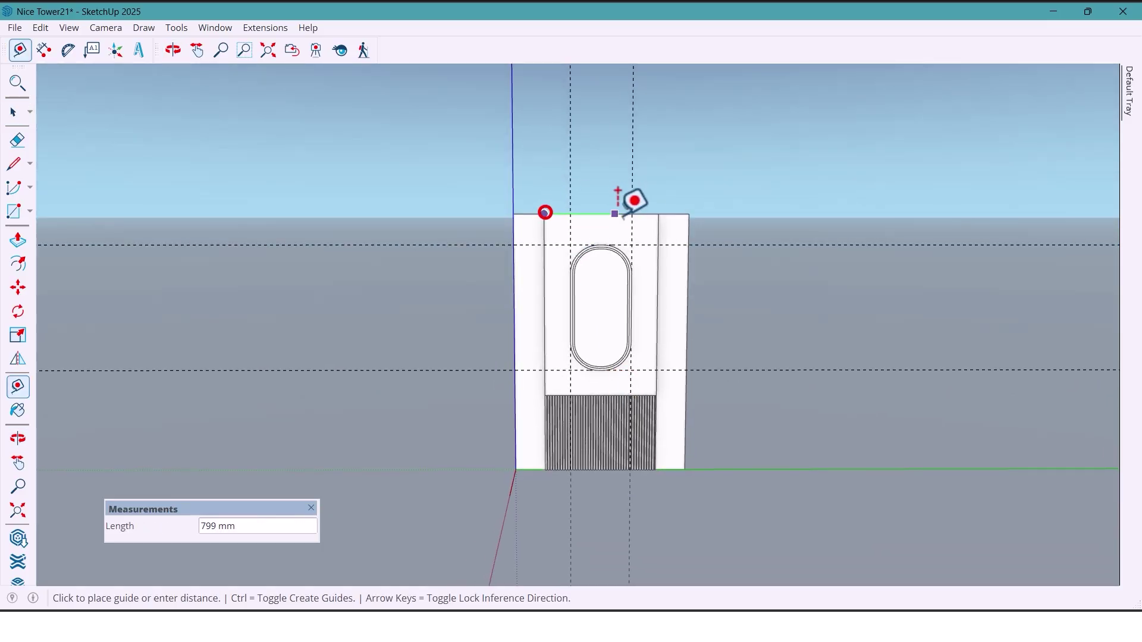
- Finish the measurement across the wall top, then erase the two vertical and one horizontal guide lines
left_click(659, 214)
scroll(659, 202, "down", 2)
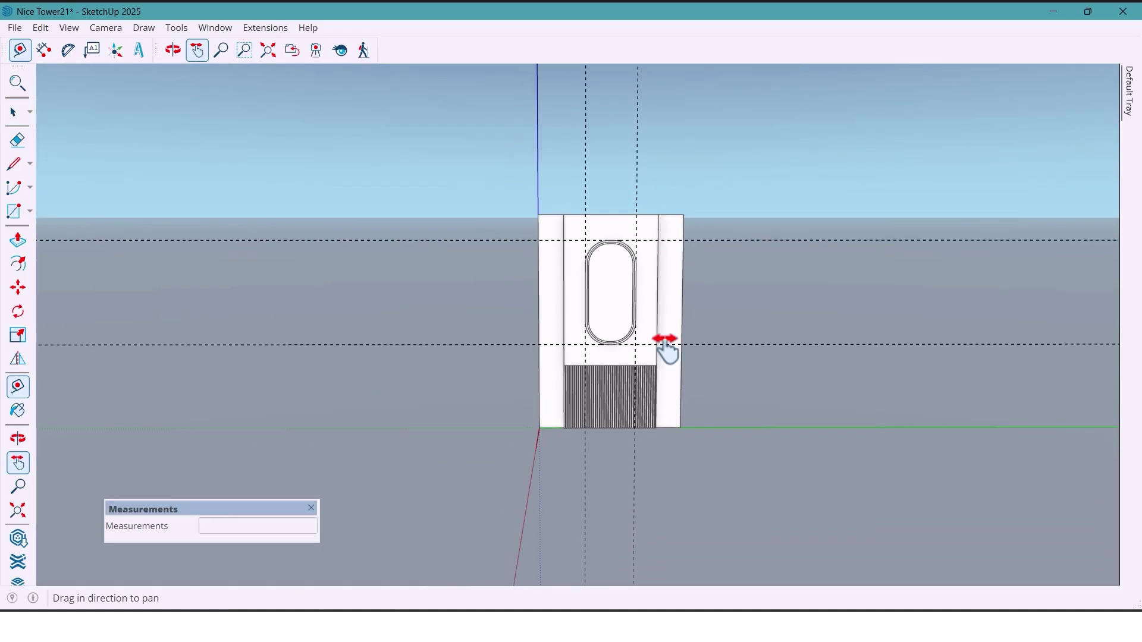
middle_click_drag(664, 349, 633, 321, "shift")
left_click(15, 142)
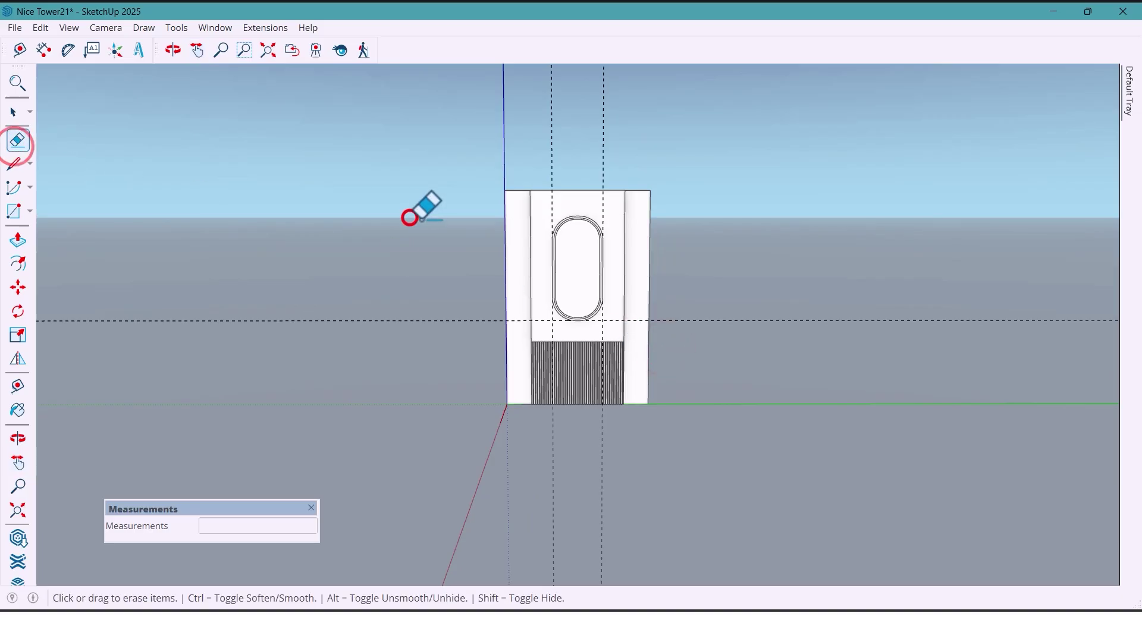
left_click(551, 171)
left_click(584, 171)
left_click(656, 308)
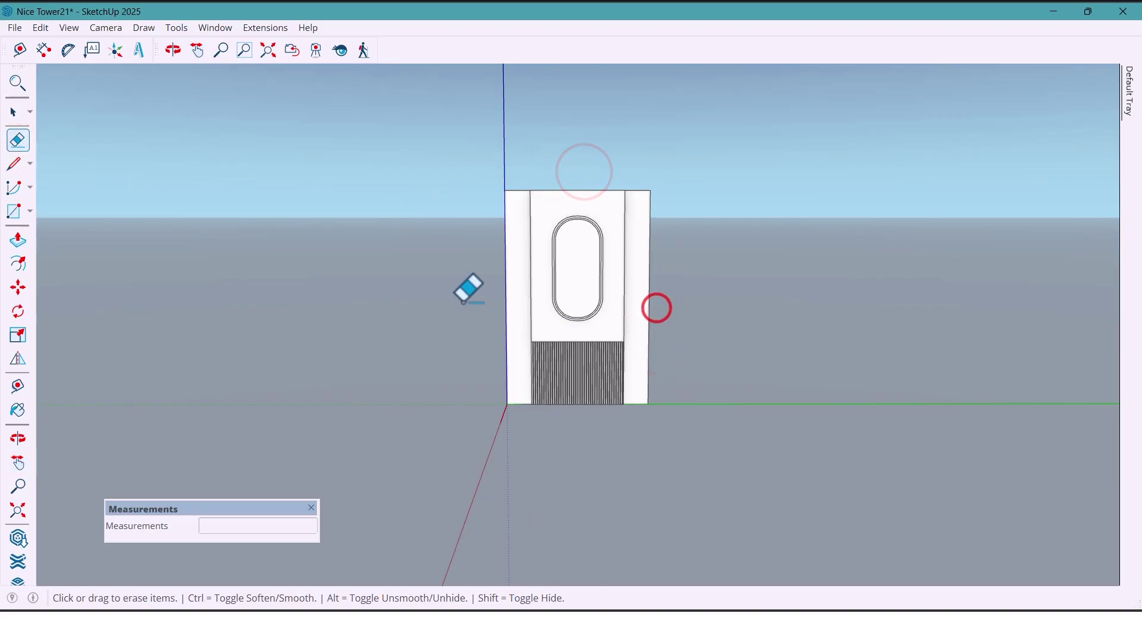
middle_click_drag(571, 357, 571, 441)
key("space")
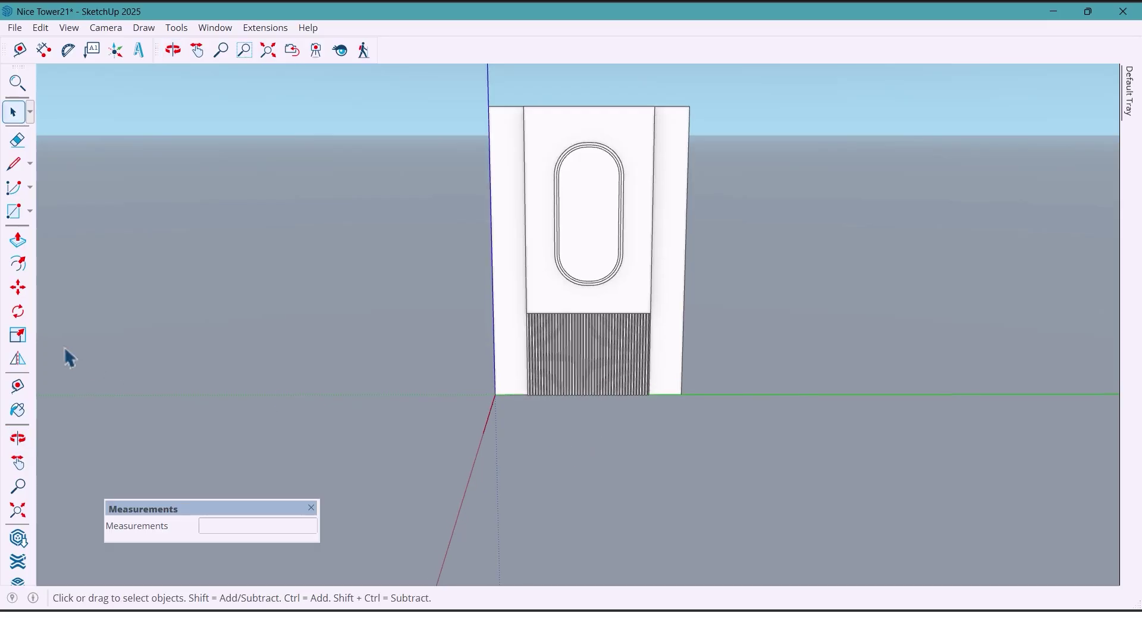
- Draw a 500 × 2000 mm floor rectangle starting at the wall's base corner
left_click(14, 214)
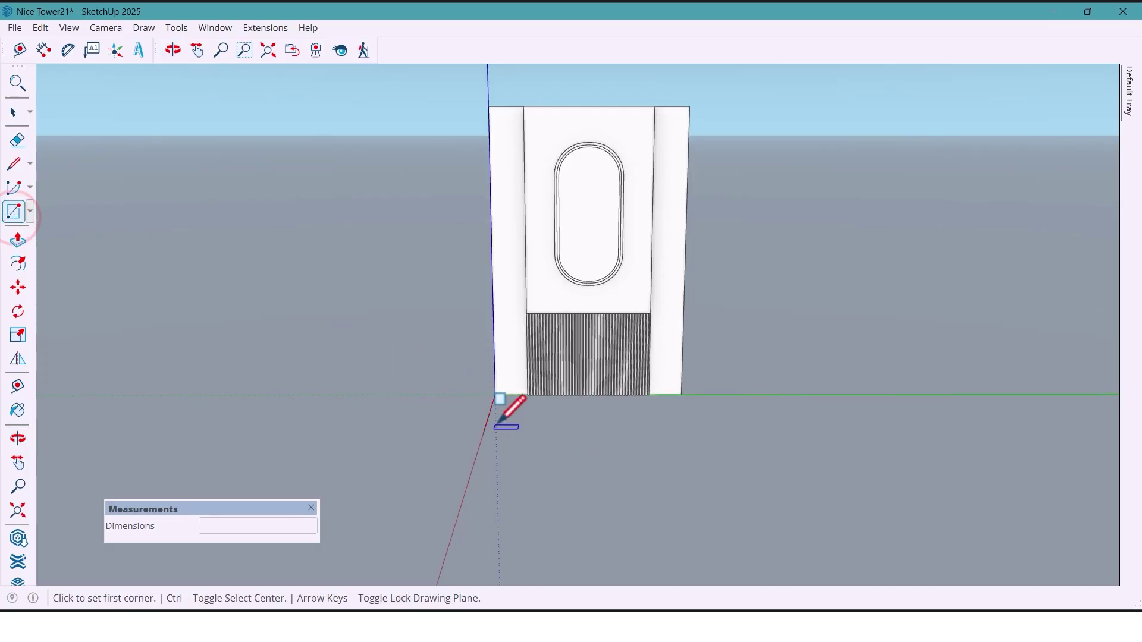
left_click(483, 439)
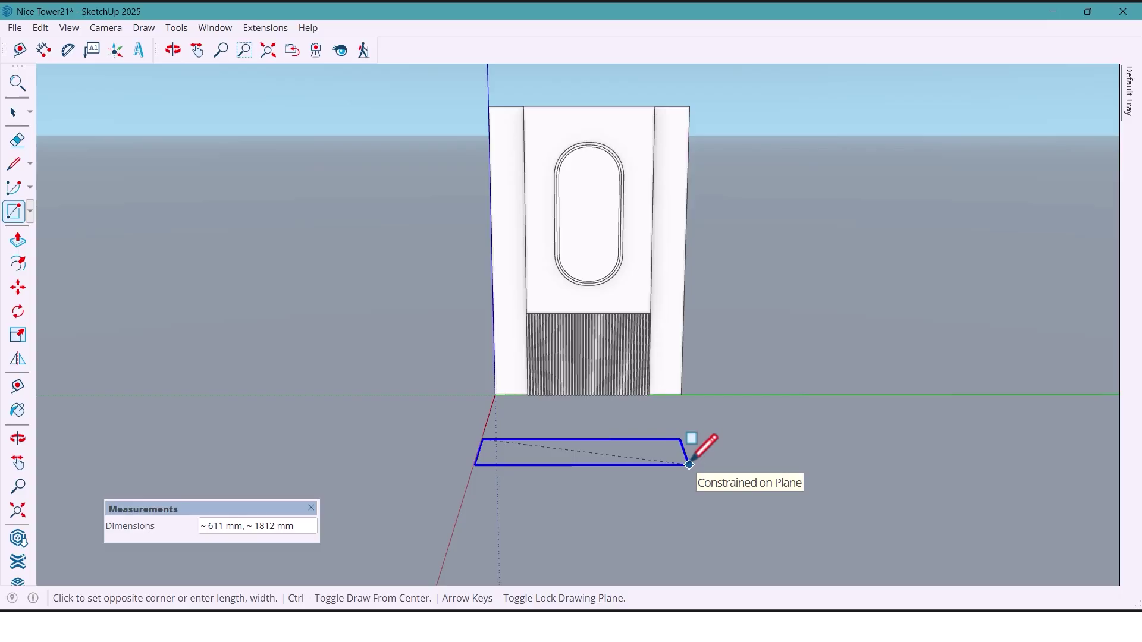
scroll(685, 455, "up", 2)
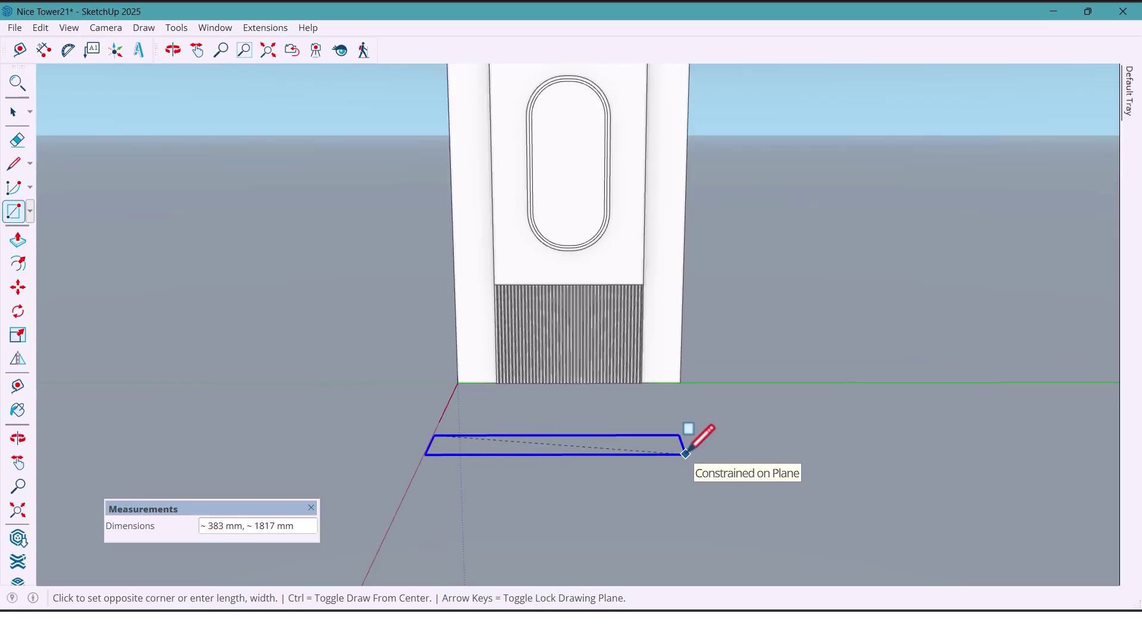
middle_click_drag(686, 455, 678, 461)
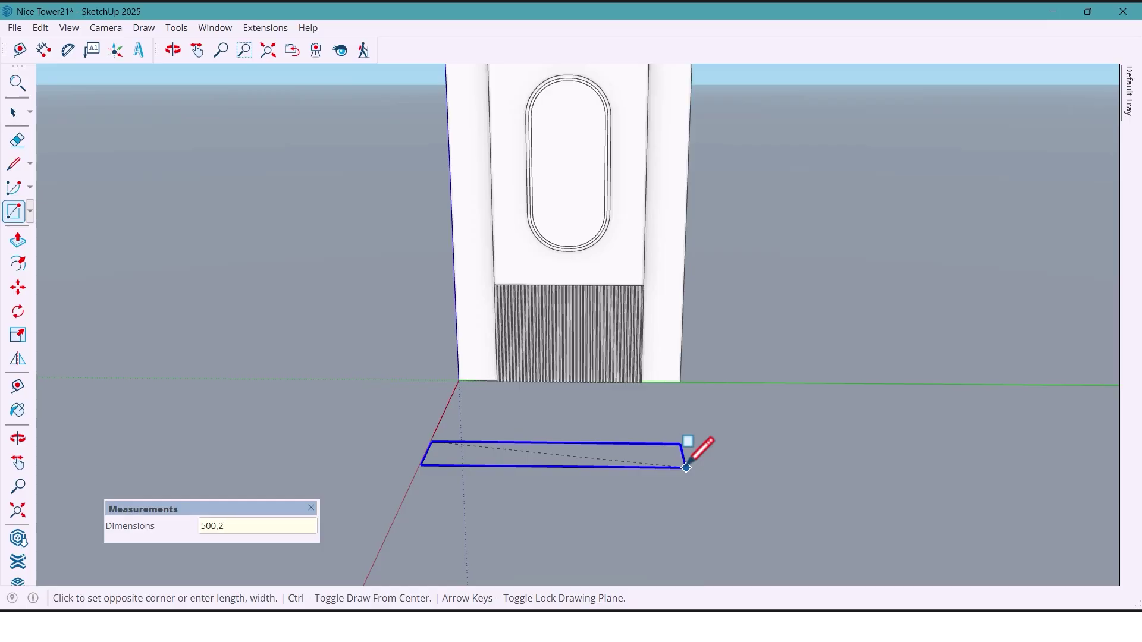
key("Return")
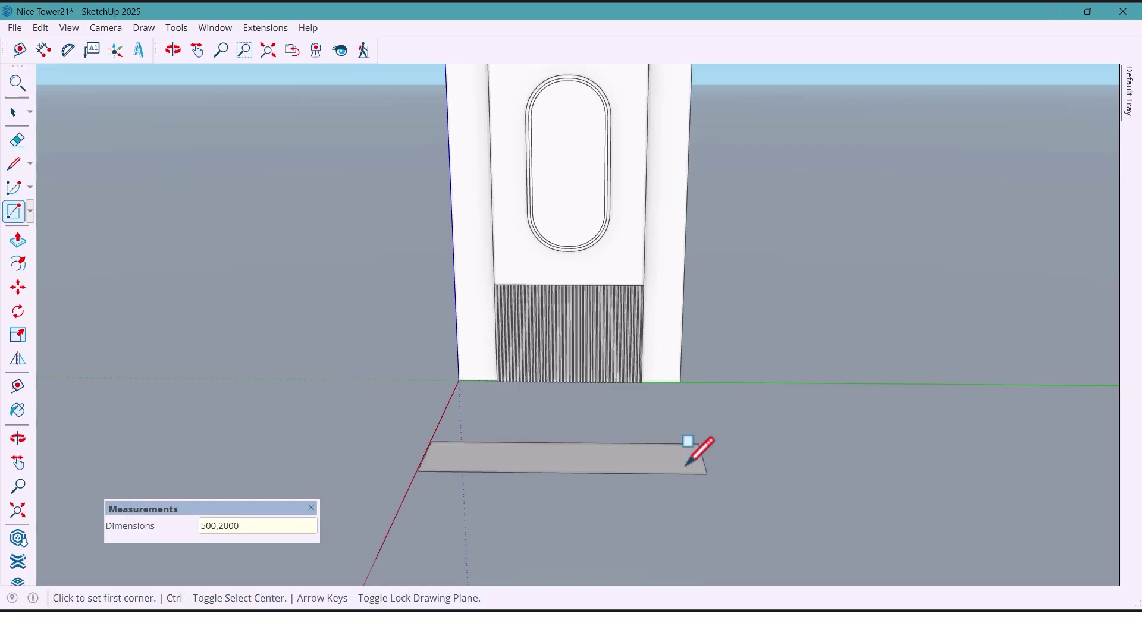
mouse_move(590, 455)
middle_mouse_down()
mouse_move(553, 537)
mouse_move(591, 500)
mouse_move(567, 470)
mouse_move(589, 466)
middle_mouse_up()
scroll(663, 464, "up", 2)
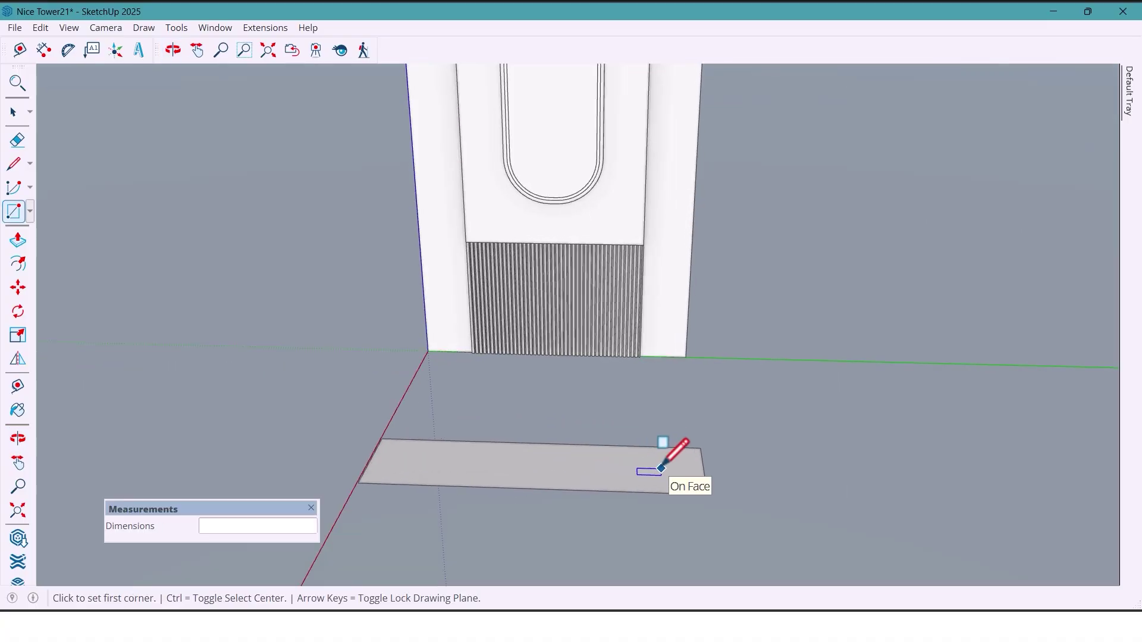
- Push/Pull the floor rectangle up 200 mm into a solid slab
key("p")
left_click_drag(686, 491, 684, 473)
type("20")
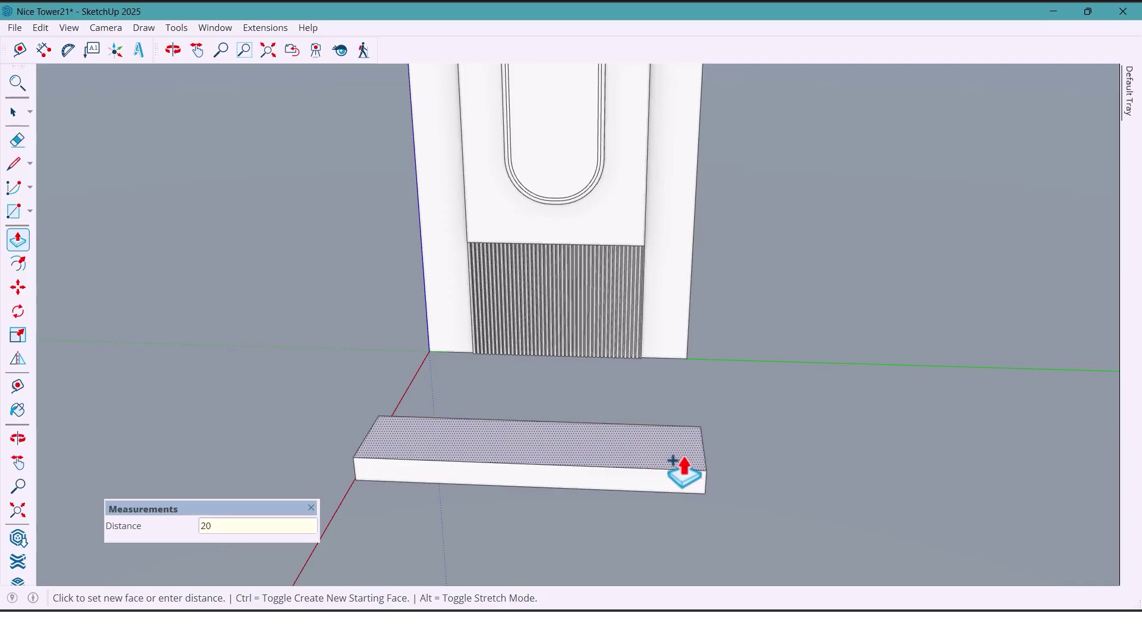
type("0")
key("Return")
middle_click_drag(650, 449, 658, 408)
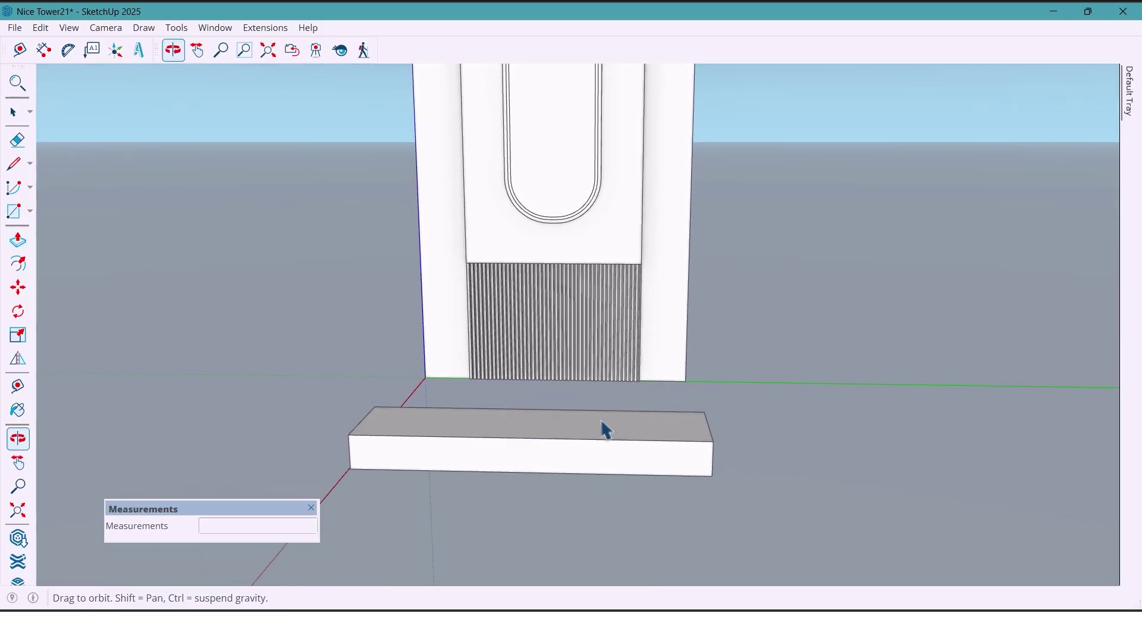
scroll(703, 454, "up", 5)
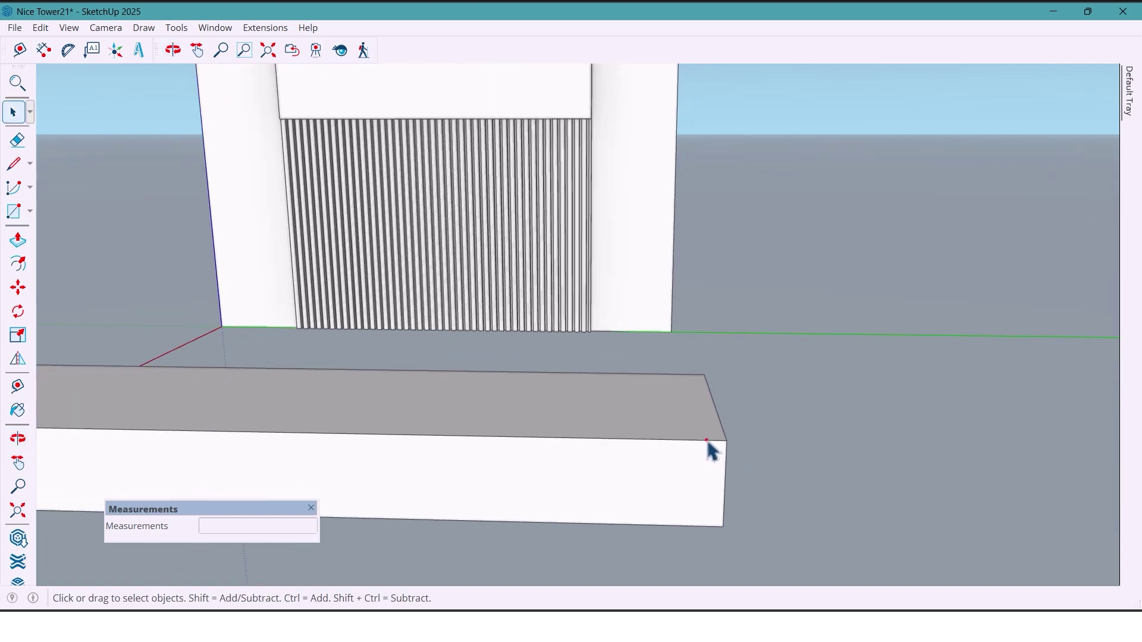
middle_click_drag(712, 451, 657, 426)
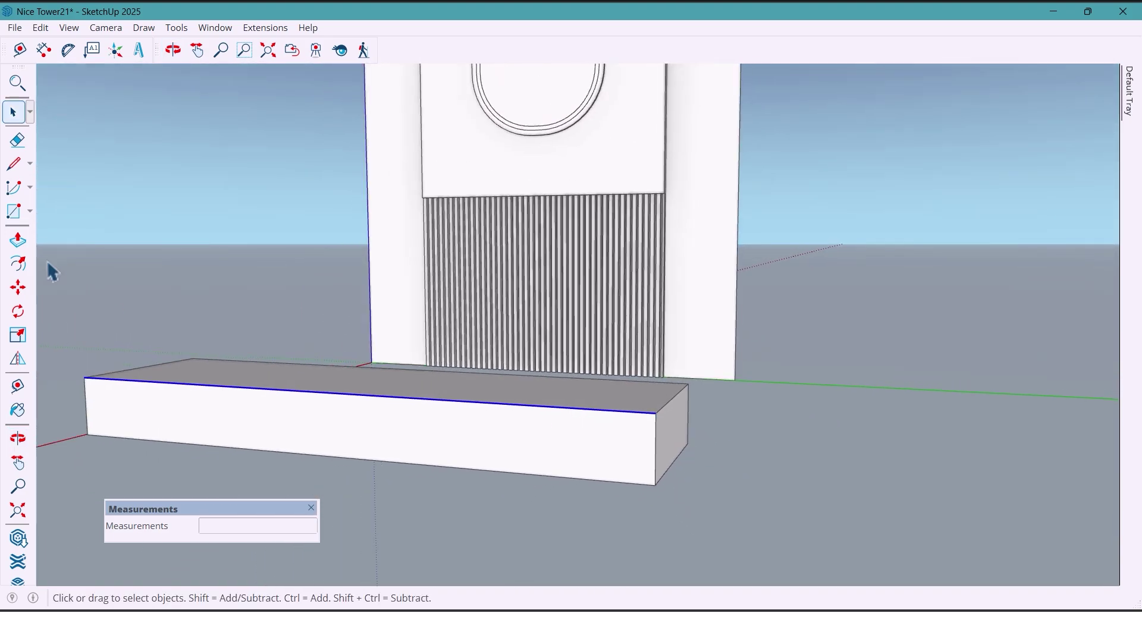
- Copy the slab's top front edge downward twice, at 20 mm and then 15 mm
left_click(17, 288)
scroll(653, 424, "up", 2)
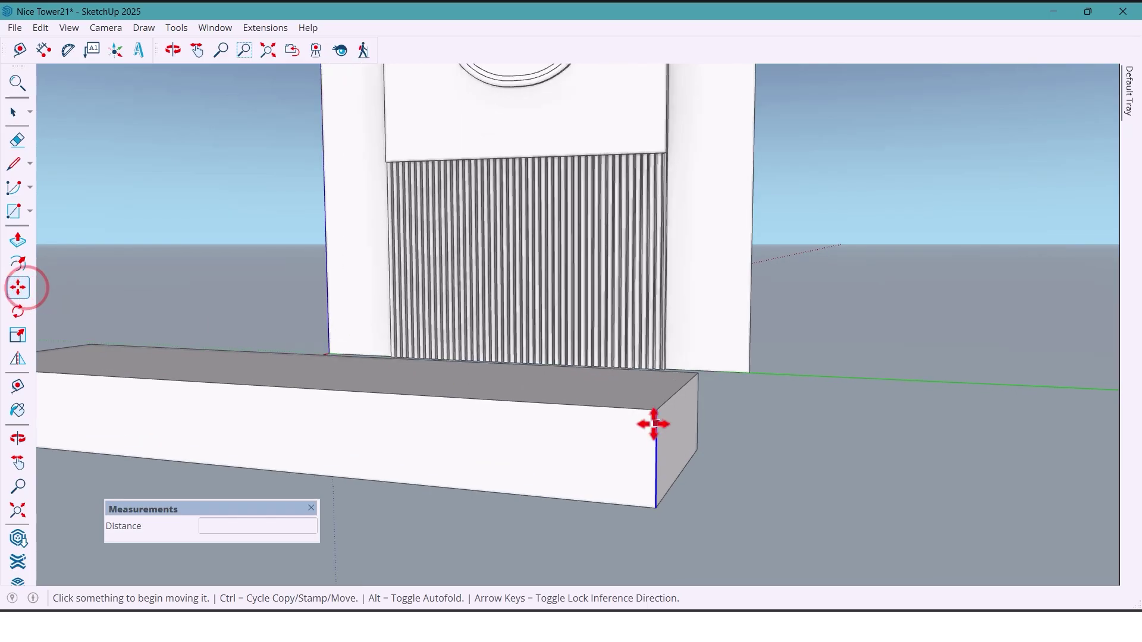
scroll(653, 424, "up", 2)
key("space")
left_click(645, 405)
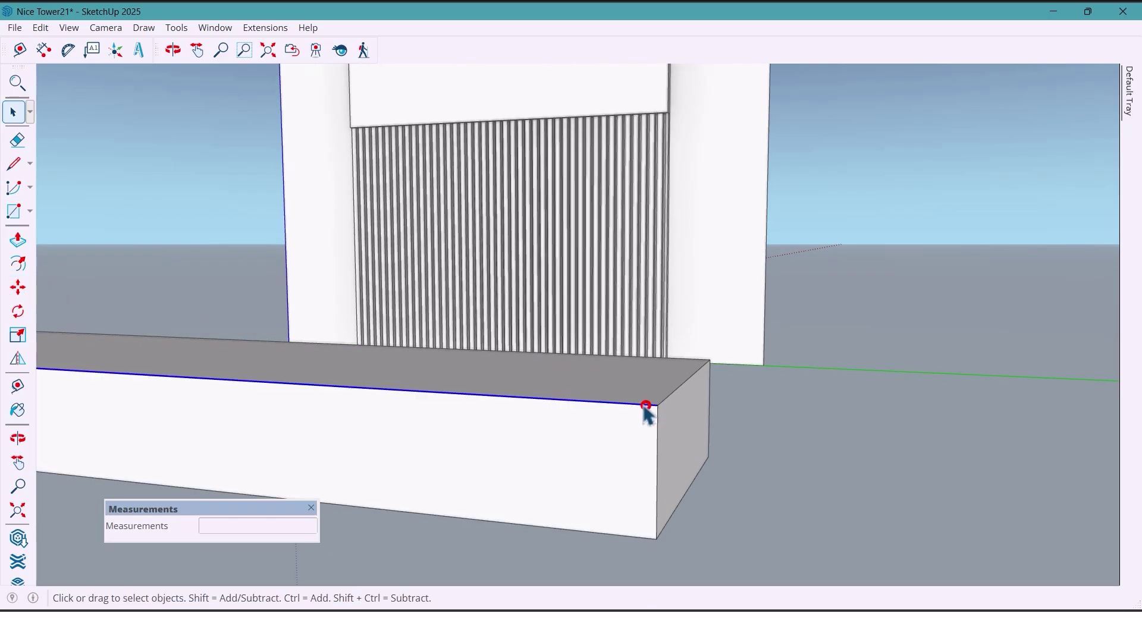
left_click(18, 288)
scroll(668, 426, "up", 1)
key("ctrl")
left_click(655, 405)
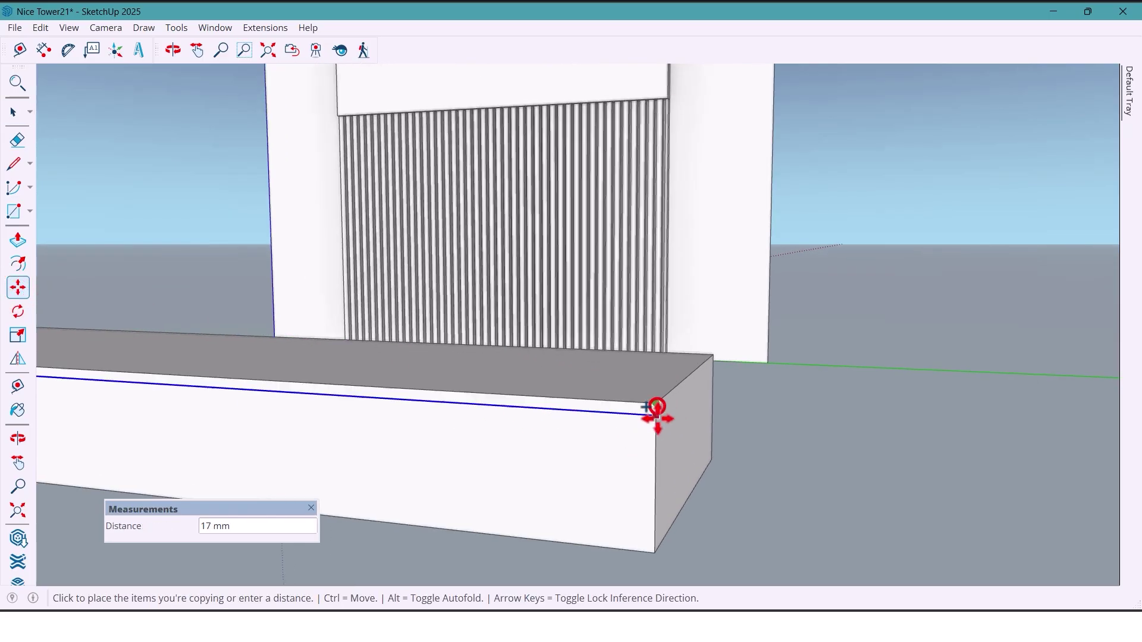
key("Return")
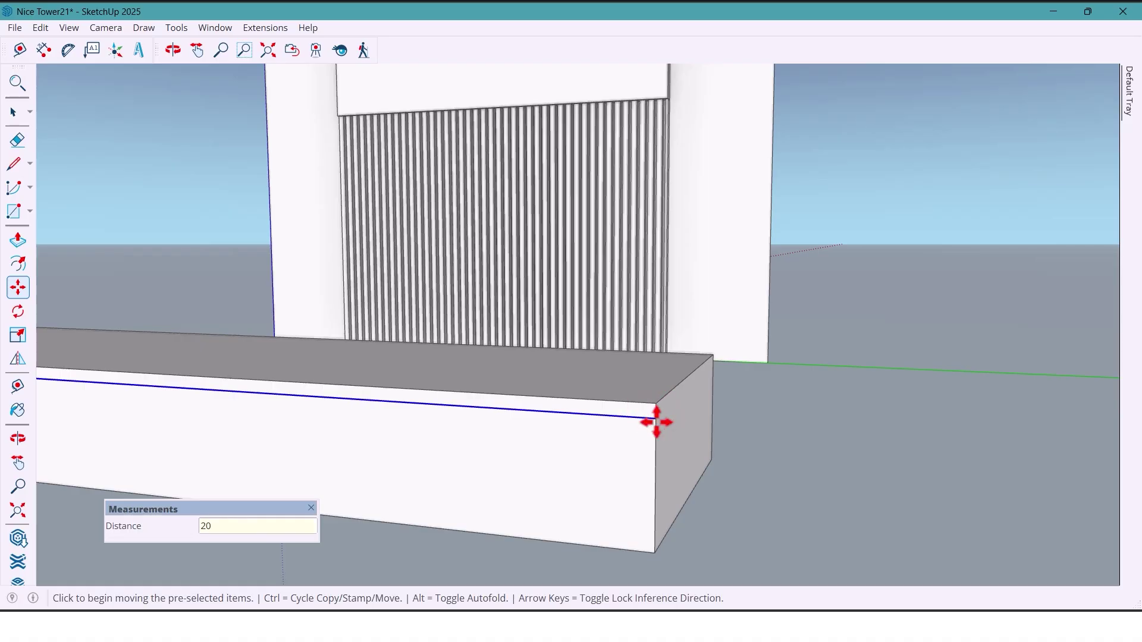
scroll(656, 421, "up", 1)
key("ctrl")
left_click(656, 416)
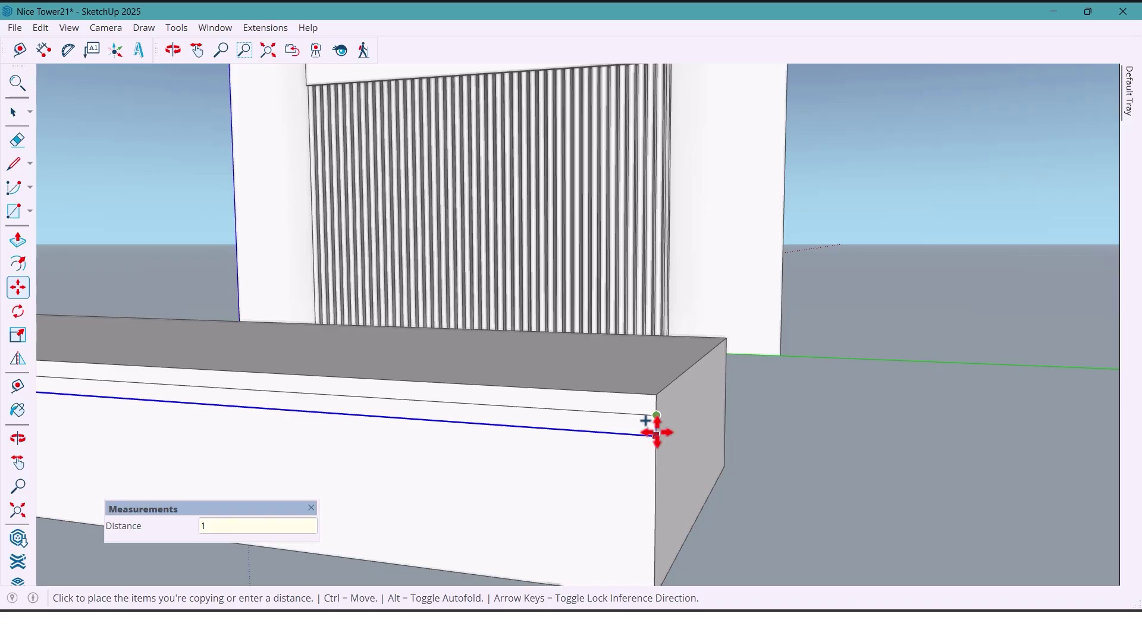
key("Return")
scroll(684, 440, "down", 4)
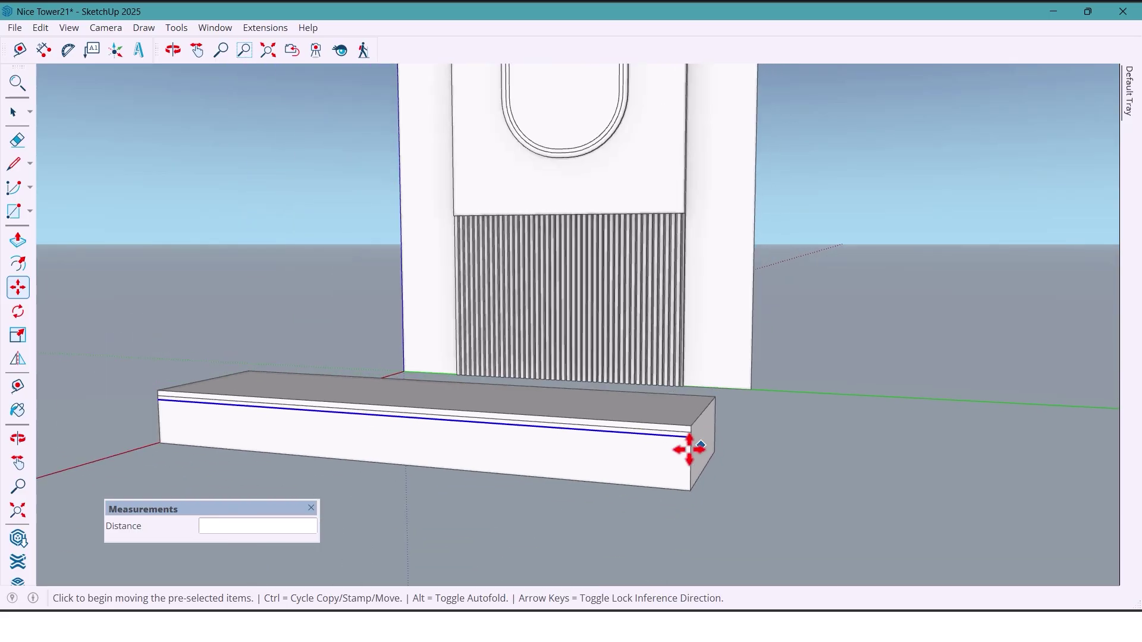
- Push the thin strip between the edge copies 10 mm inward to form the groove
key("o")
left_click_drag(631, 447, 586, 451)
key("m")
scroll(683, 436, "up", 4)
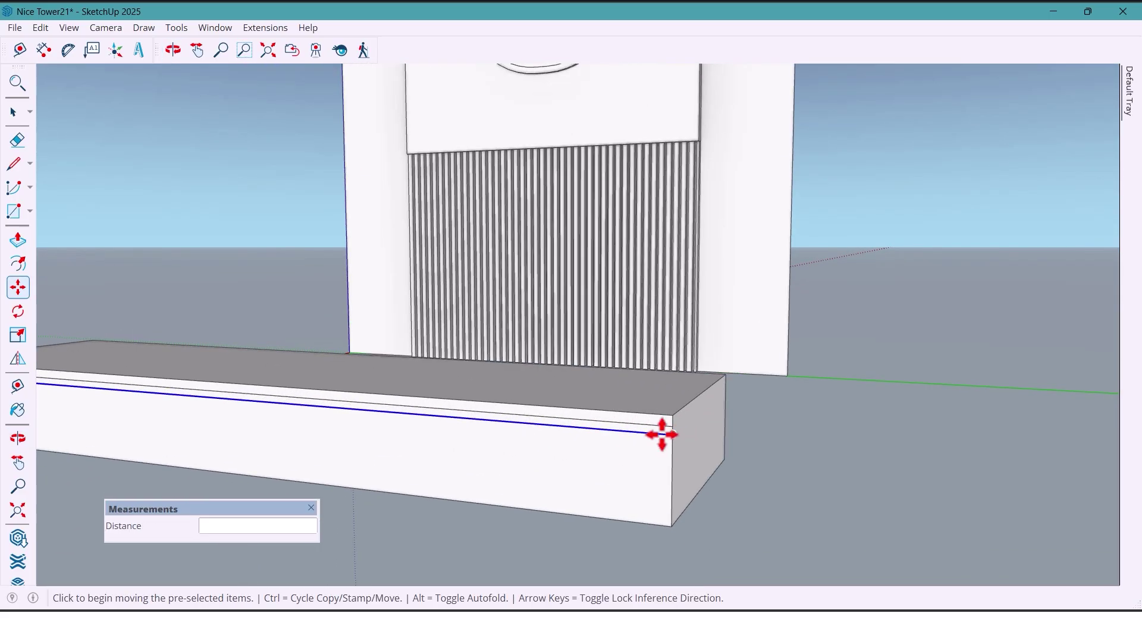
scroll(628, 428, "up", 1)
key("p")
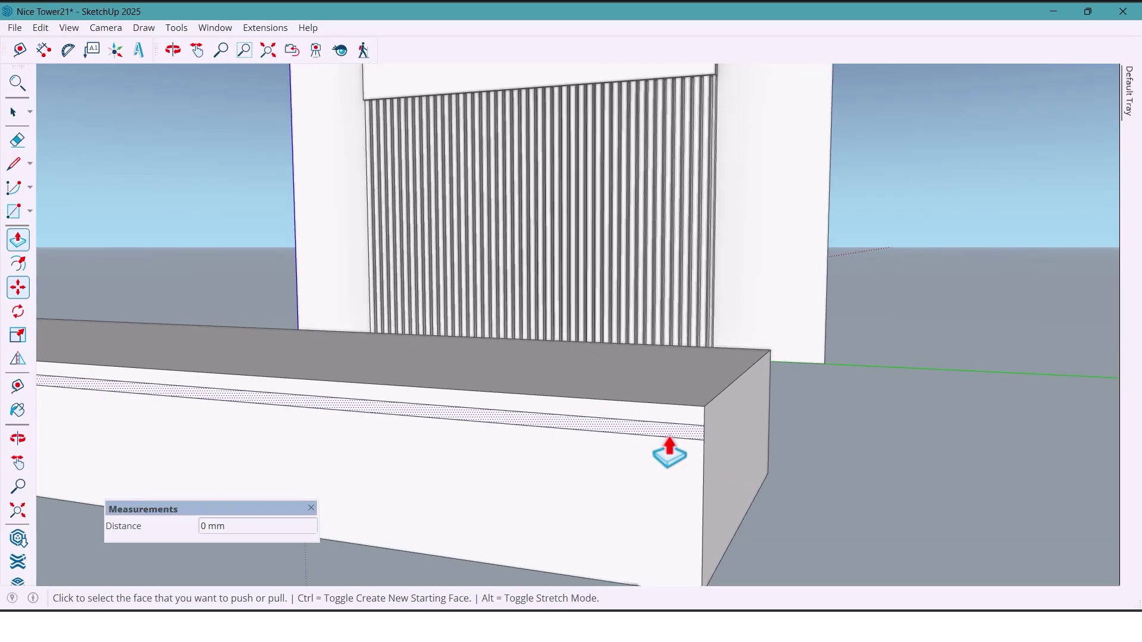
left_click(693, 447)
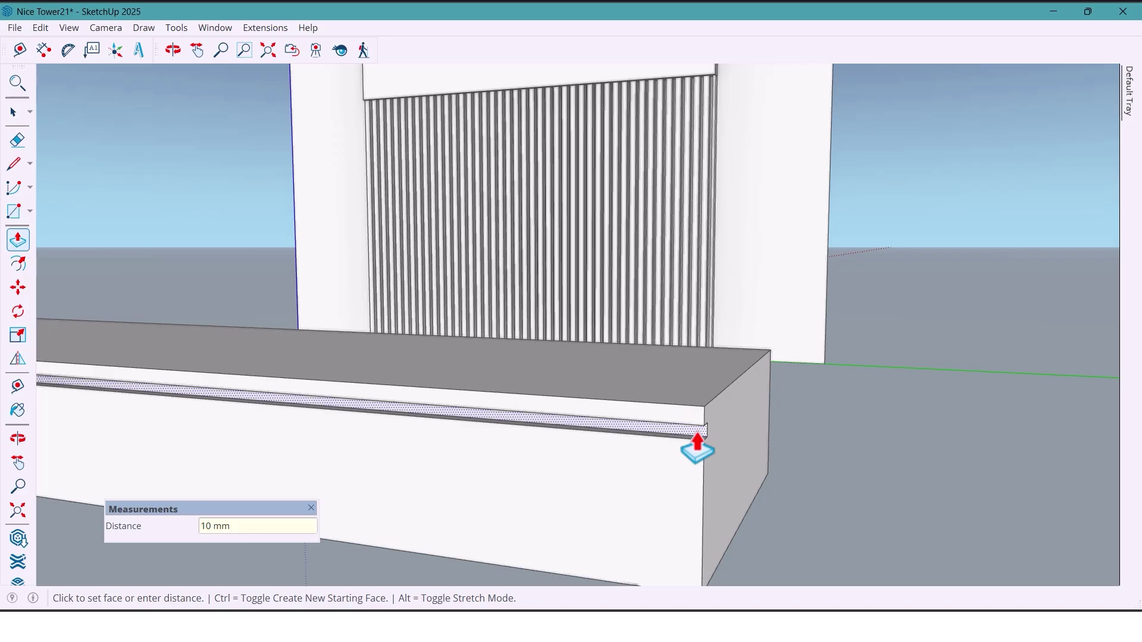
left_click(697, 446)
middle_click_drag(694, 449, 653, 444)
scroll(611, 452, "down", 2)
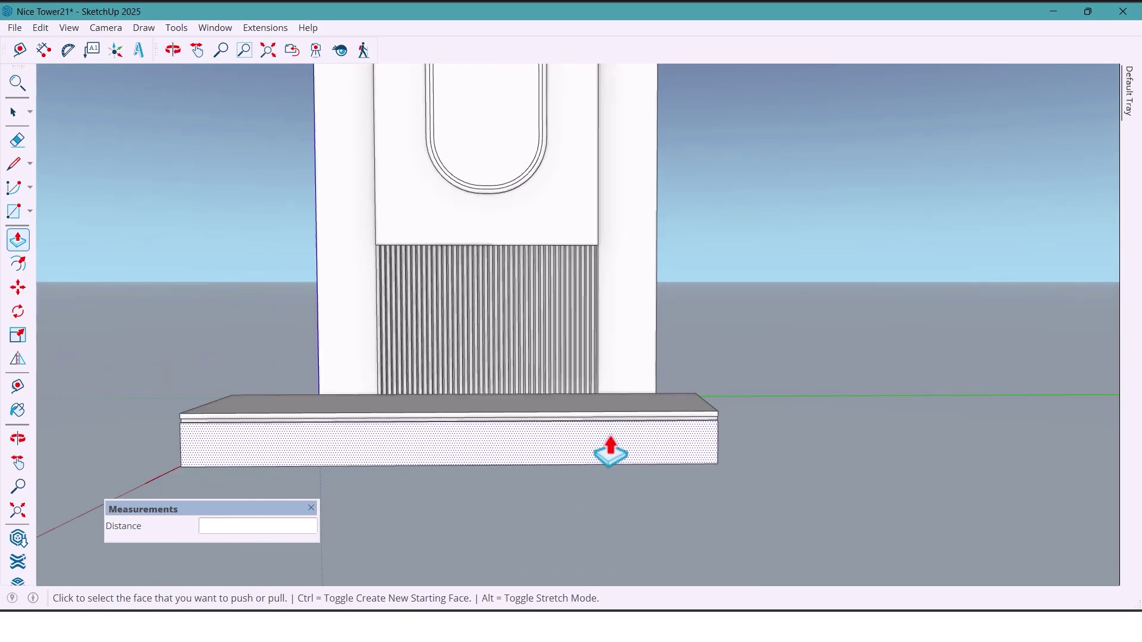
scroll(611, 452, "down", 1)
middle_click_drag(480, 449, 535, 432, "shift")
left_click(15, 164)
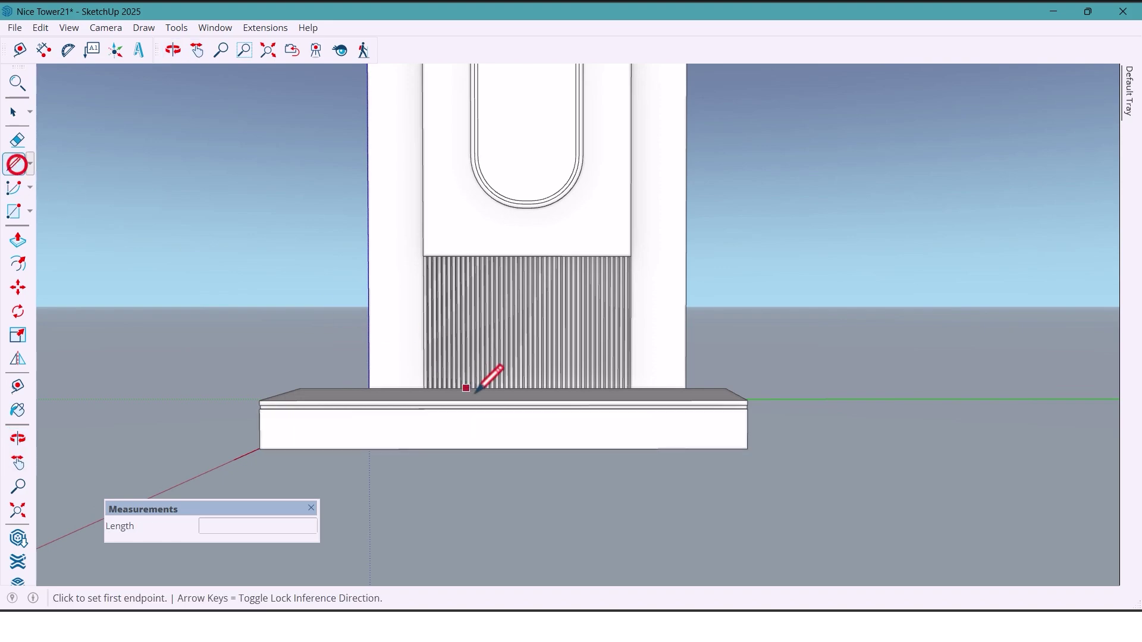
- Draw a vertical line up the centre of the box front and select it
left_click(505, 449)
scroll(505, 448, "up", 4)
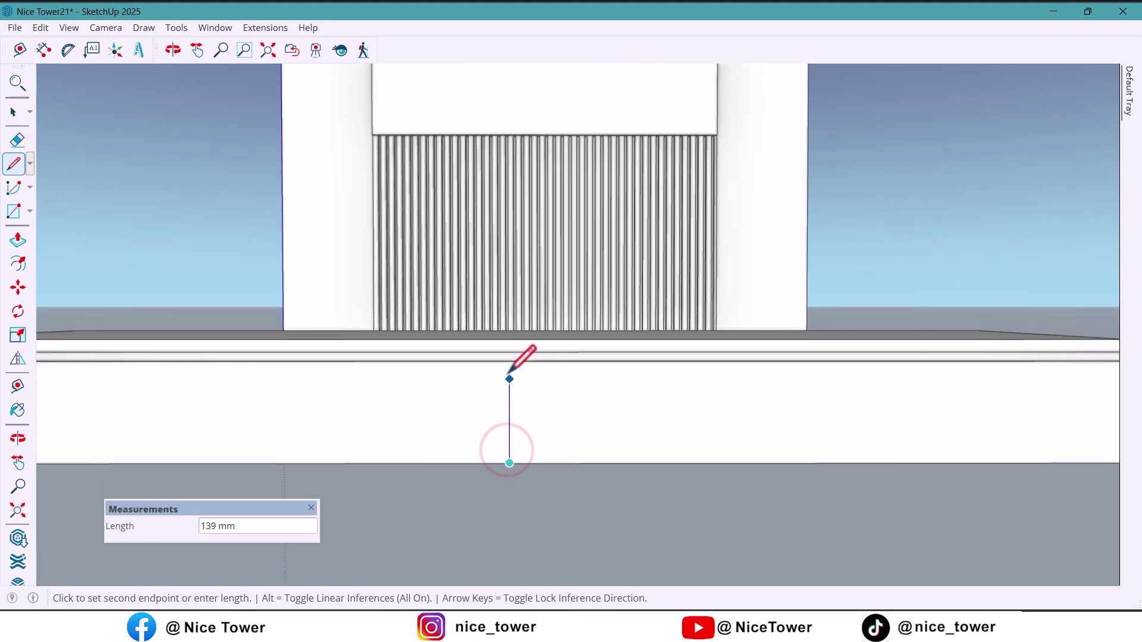
left_click(506, 364)
key("space")
left_click(509, 386)
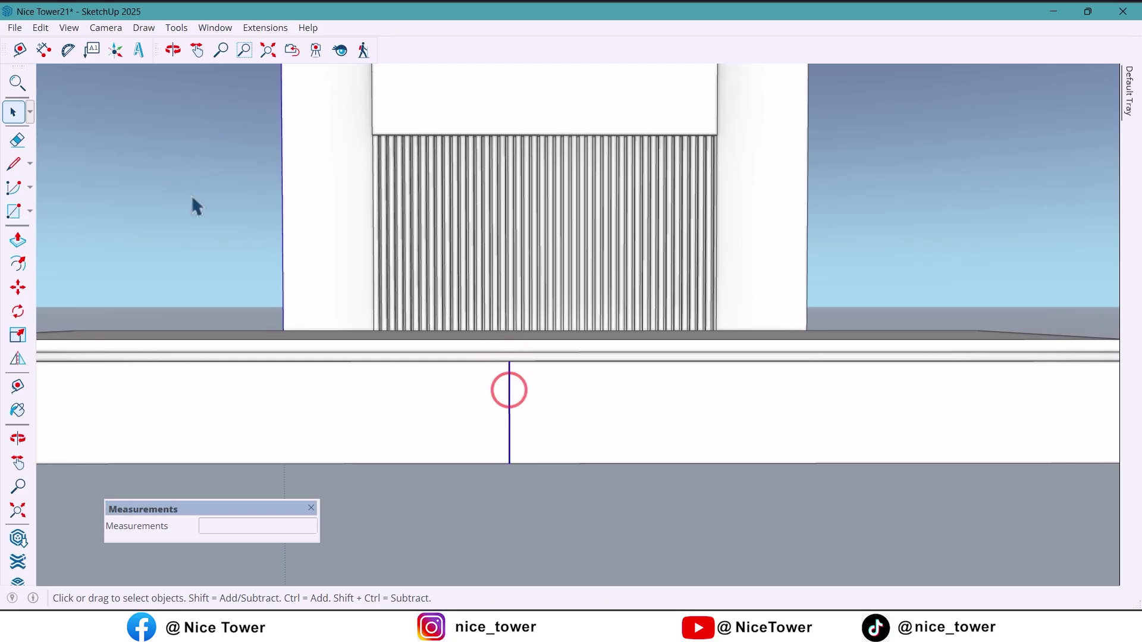
- Copy the centre line 5 mm to the side with Move+Ctrl
left_click(15, 290)
scroll(505, 366, "up", 3)
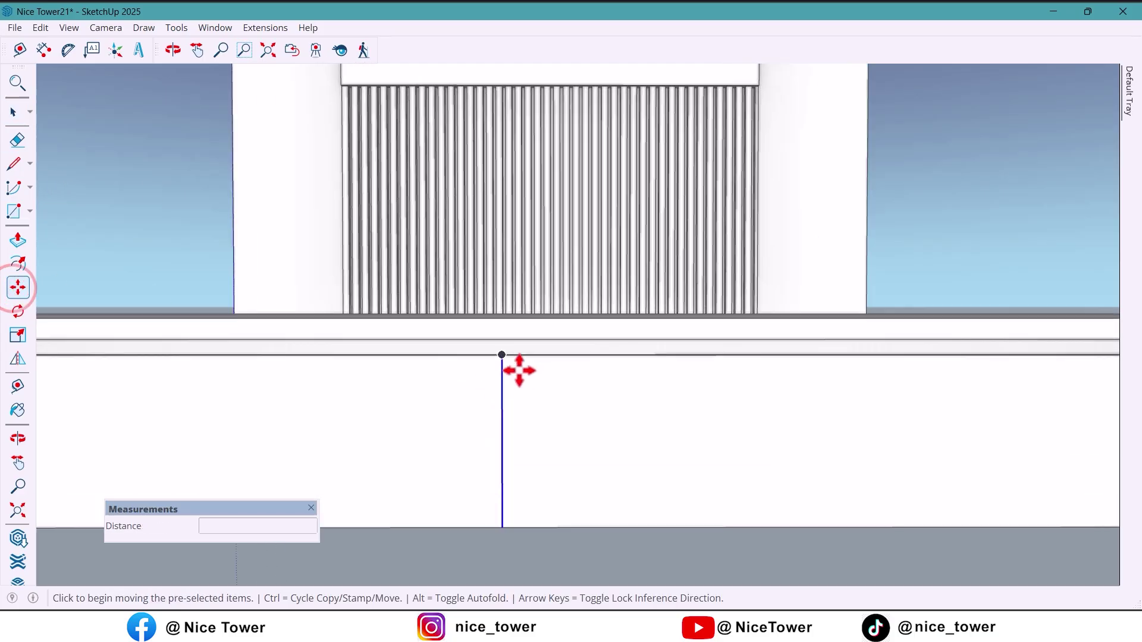
key("ctrl")
left_click(499, 351)
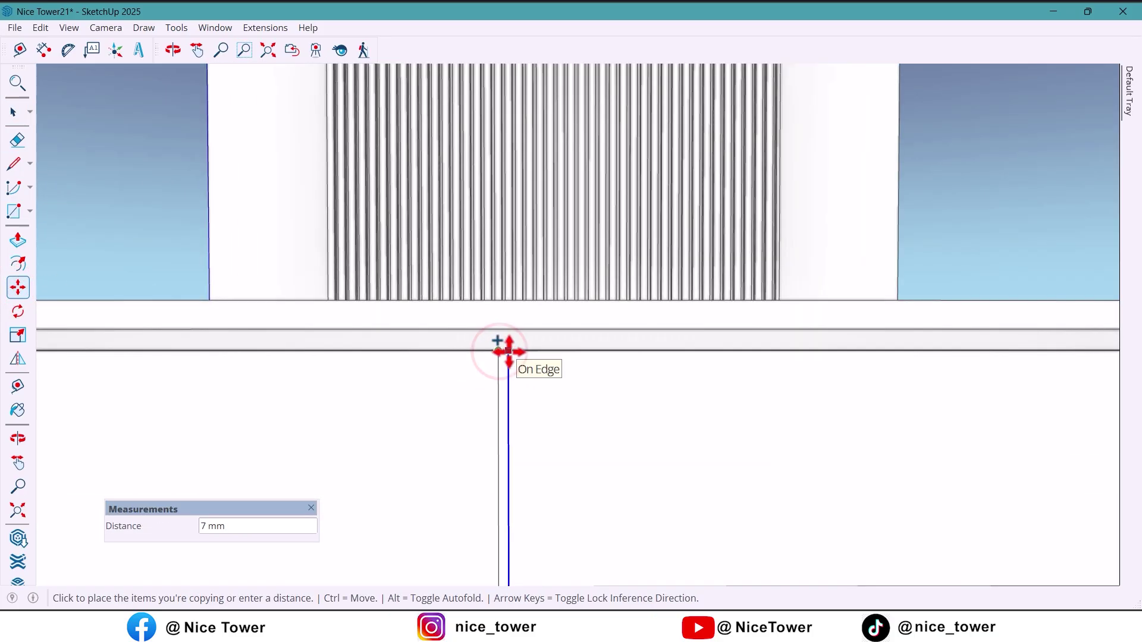
left_click(506, 351)
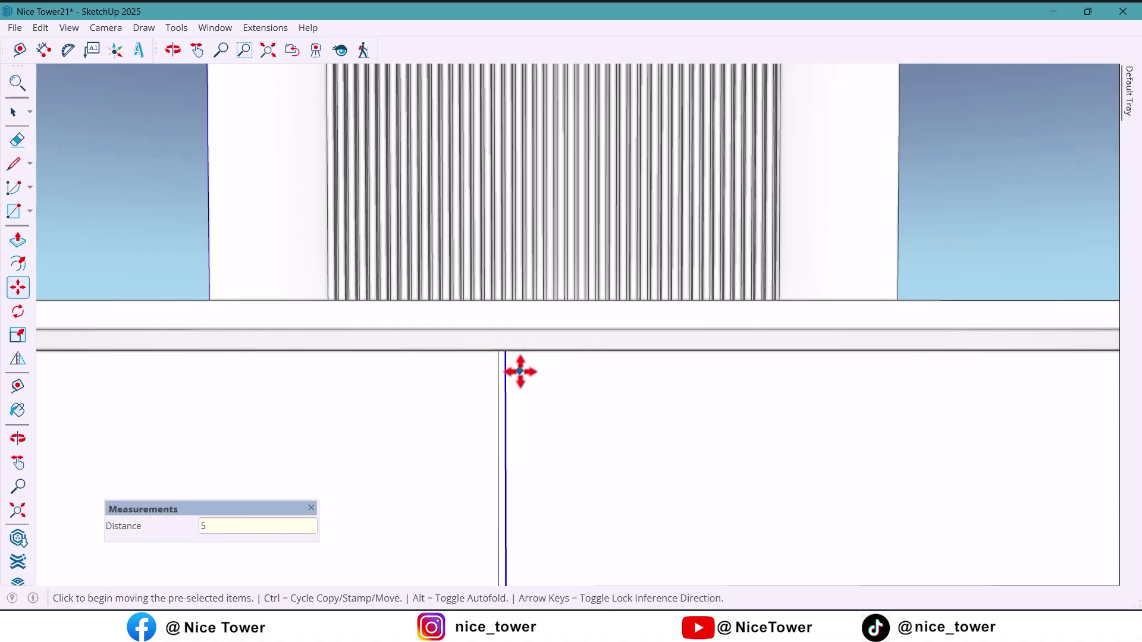
key("Return")
- Push the 5 mm vertical strip inward to split the front into two drawers
mouse_move(520, 372)
middle_mouse_down()
mouse_move(517, 387)
mouse_move(505, 382)
middle_mouse_up()
key("p")
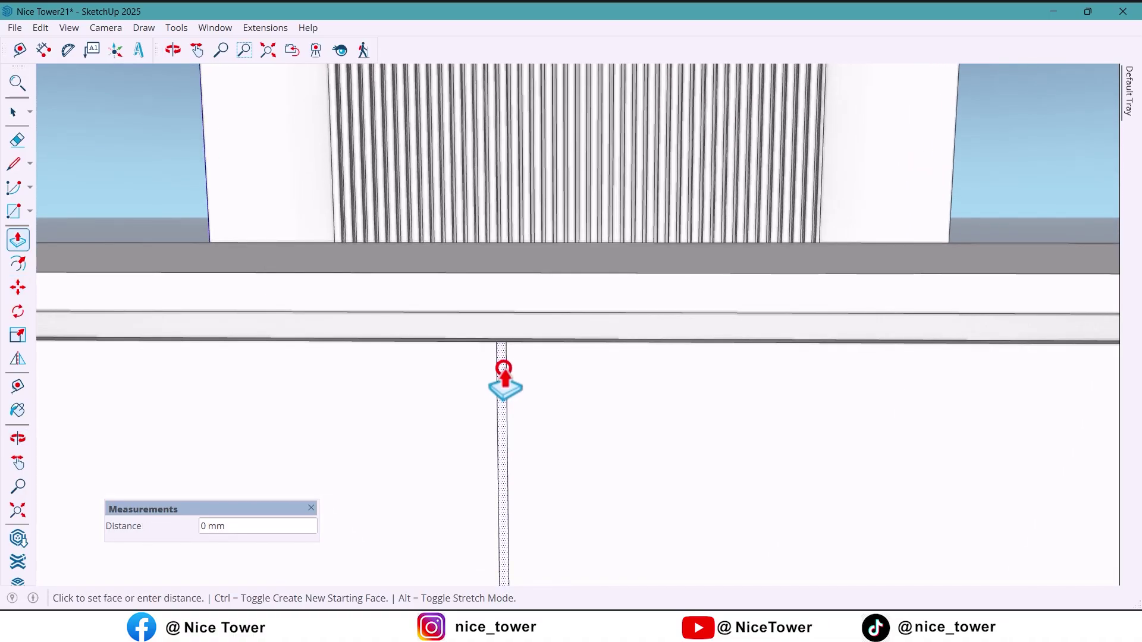
scroll(507, 377, "down", 3)
middle_click_drag(507, 365, 532, 400)
key("space")
scroll(602, 461, "down", 3)
- Select the whole vanity box and make it a group via the right-click menu
key("o")
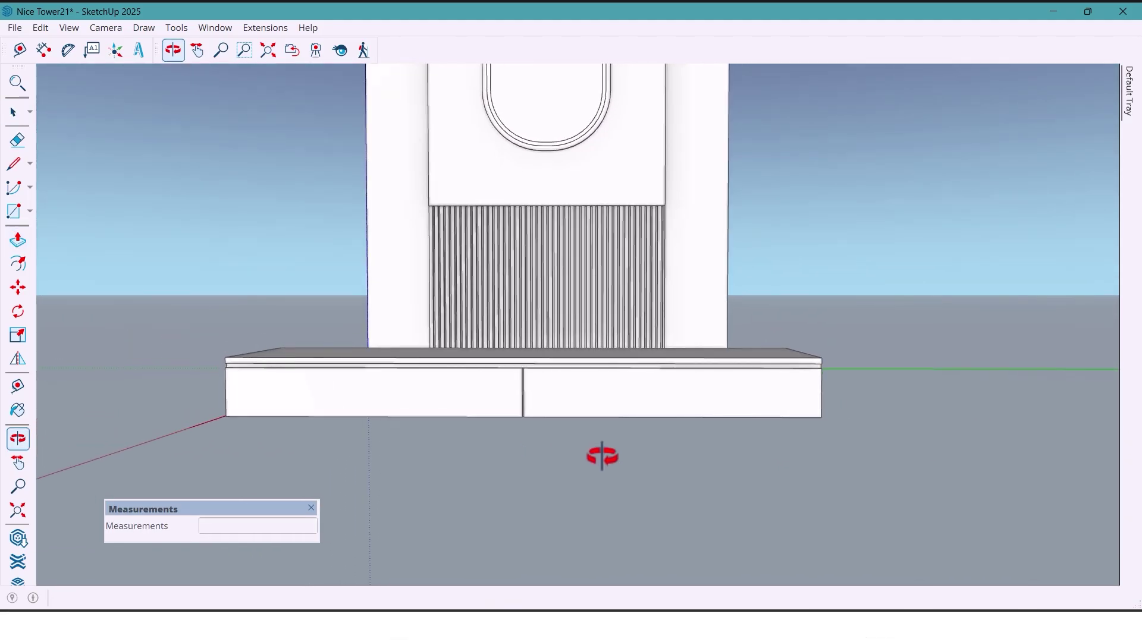
key("space")
scroll(602, 456, "down", 3)
middle_click_drag(619, 466, 660, 550)
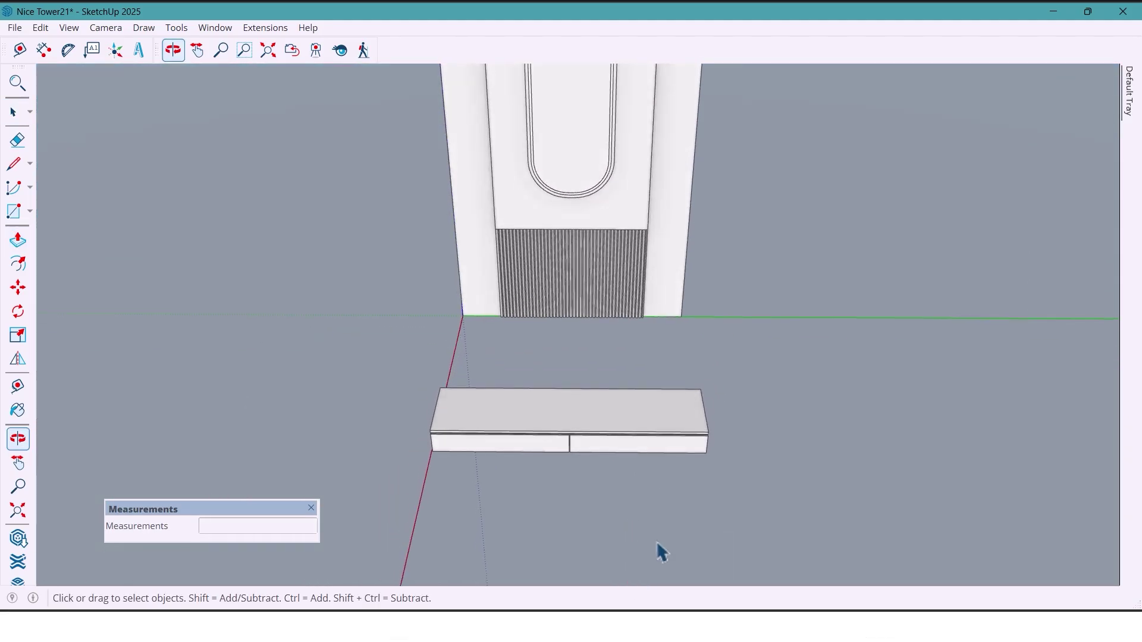
left_click_drag(411, 488, 416, 485)
scroll(527, 446, "up", 3)
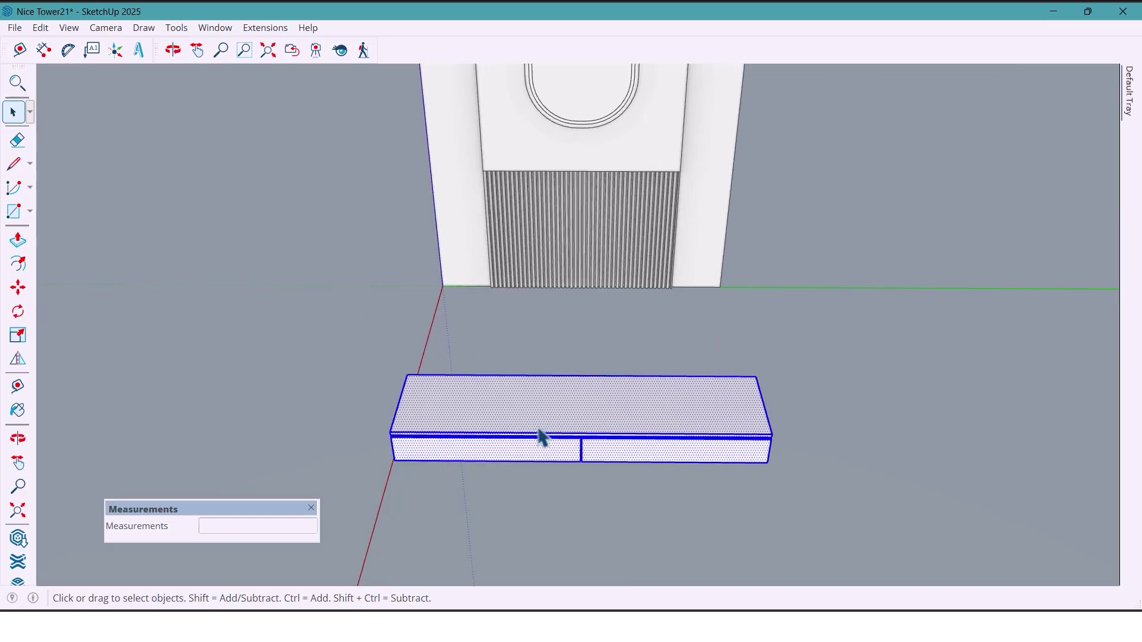
right_click(539, 440)
left_click(581, 144)
- Orbit and pan the view down to frame the grouped vanity box
middle_click_drag(582, 144, 583, 413)
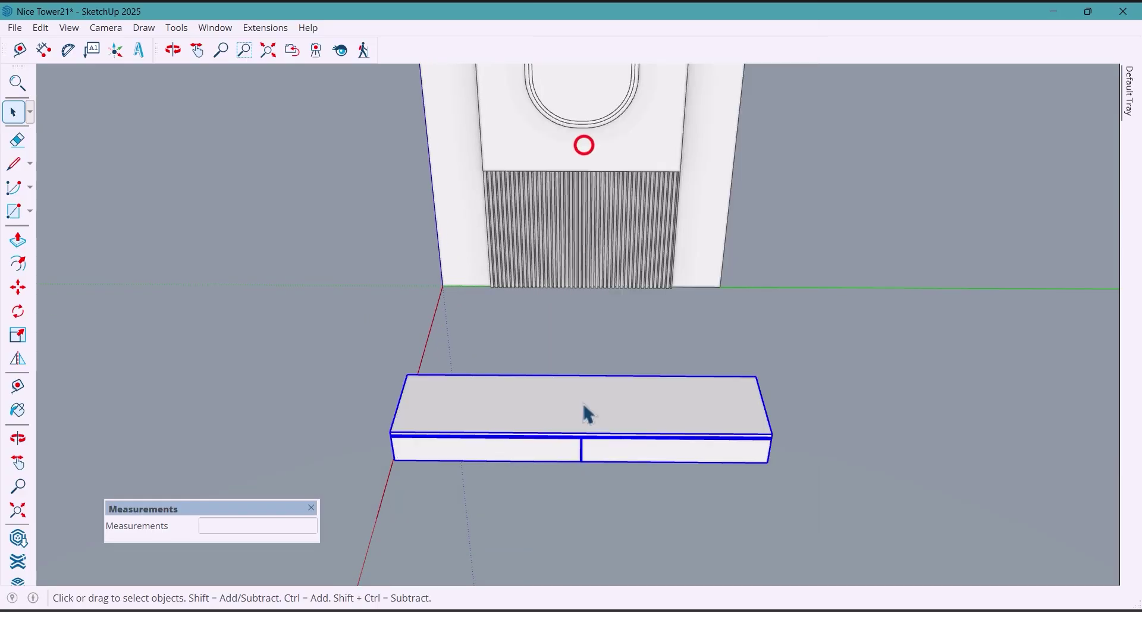
key("o")
left_click_drag(583, 412, 615, 401)
key("space")
scroll(620, 408, "down", 3)
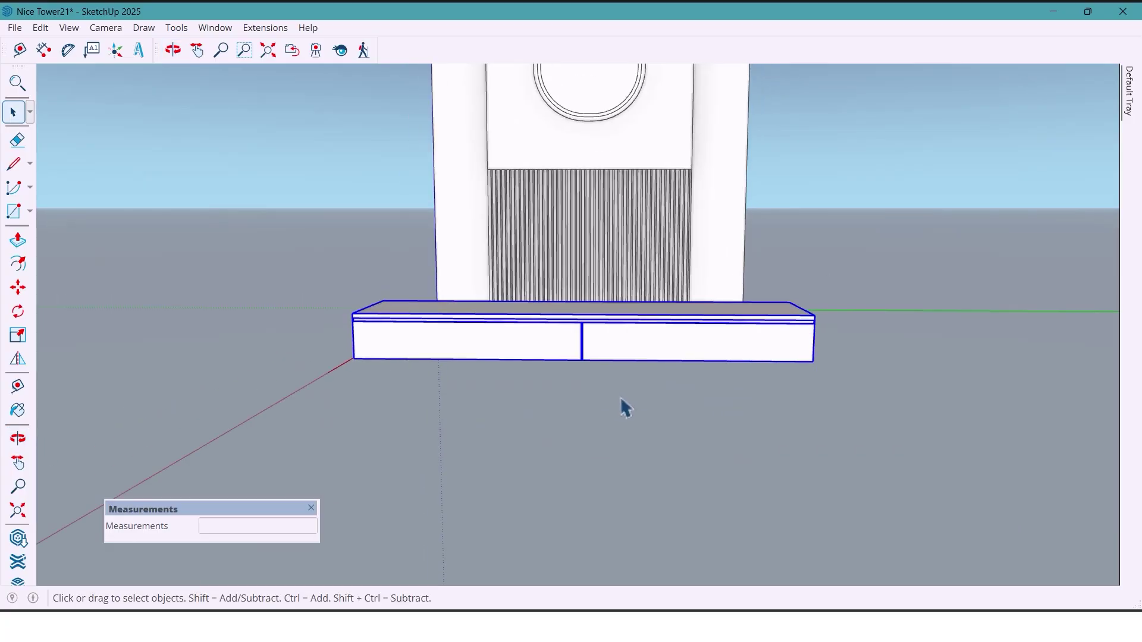
key("h")
left_click_drag(630, 294, 641, 411)
middle_click_drag(641, 410, 642, 433)
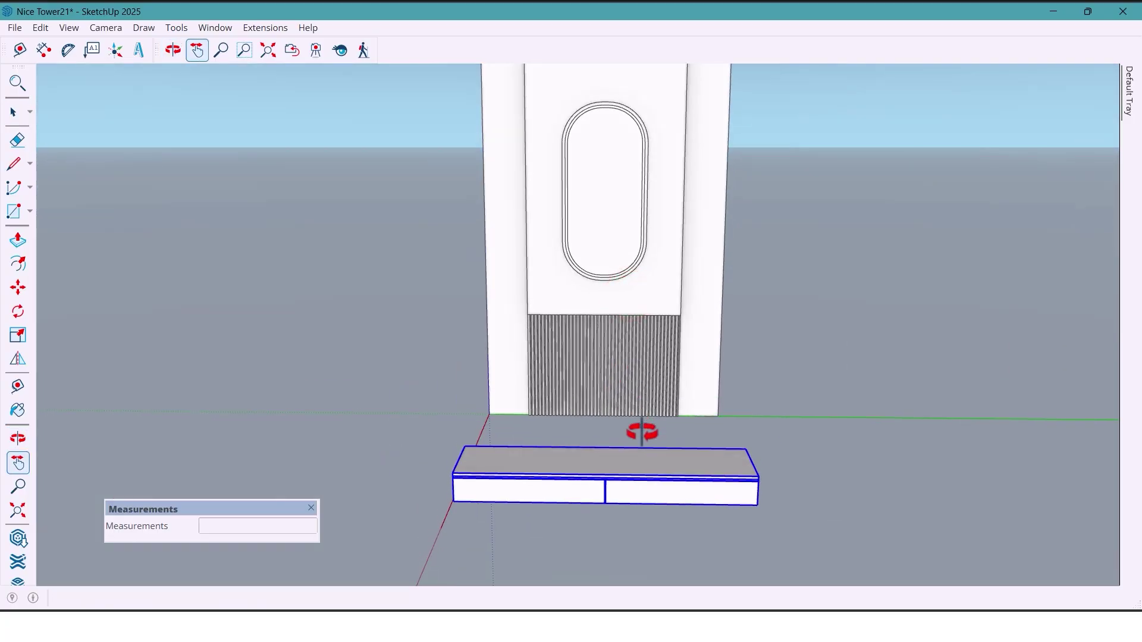
key("t")
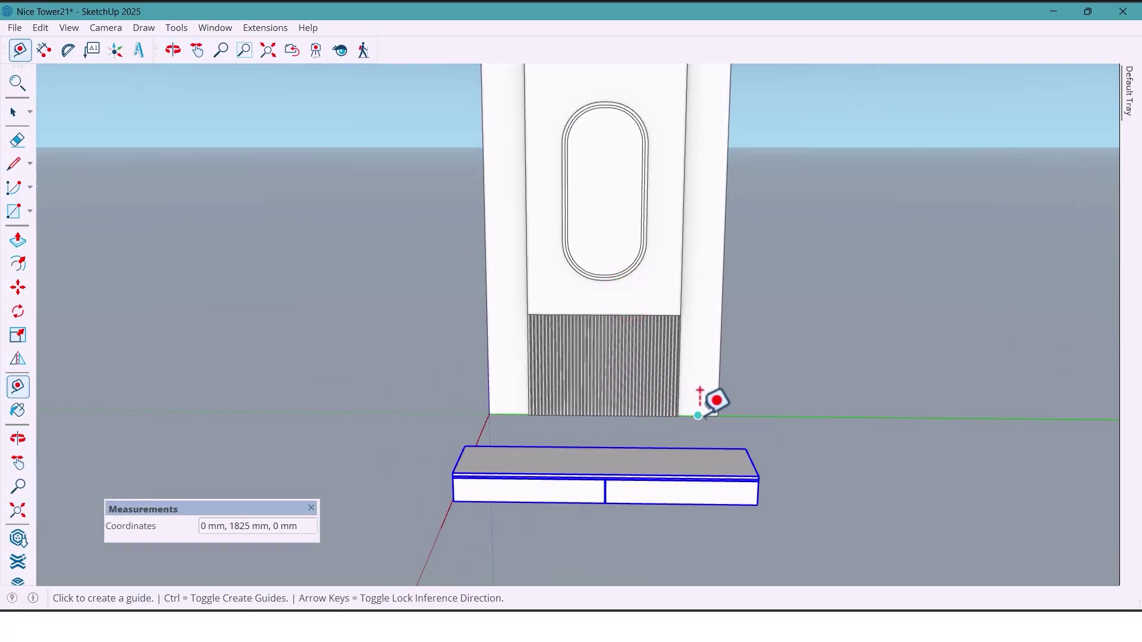
- Place a guide 750 mm up the wall from its base
left_click(698, 415)
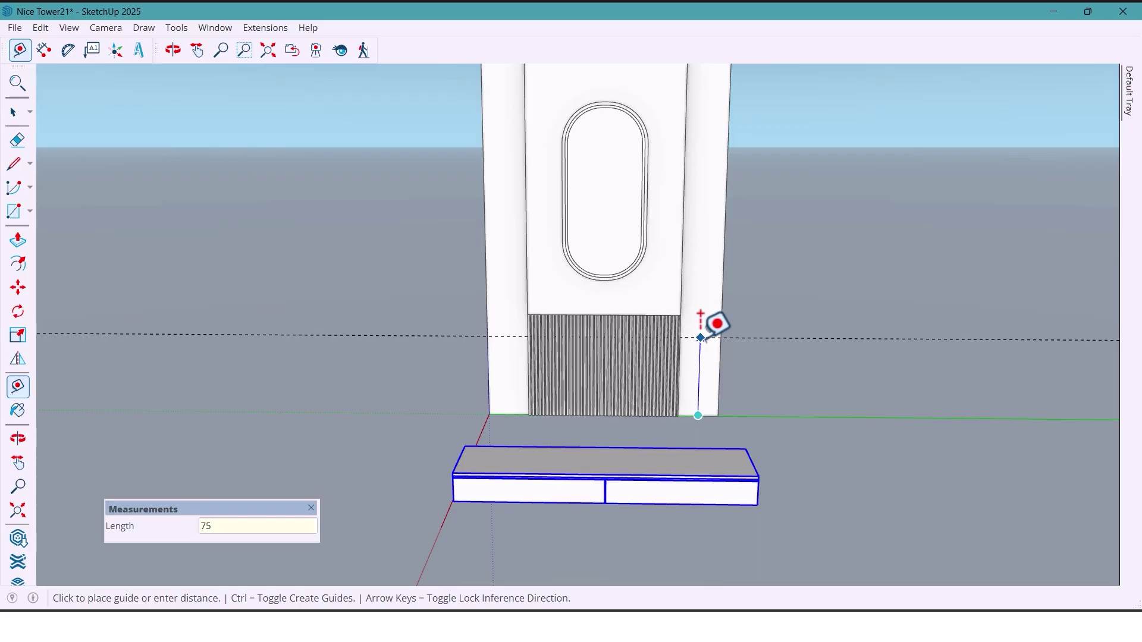
key("Return")
key("space")
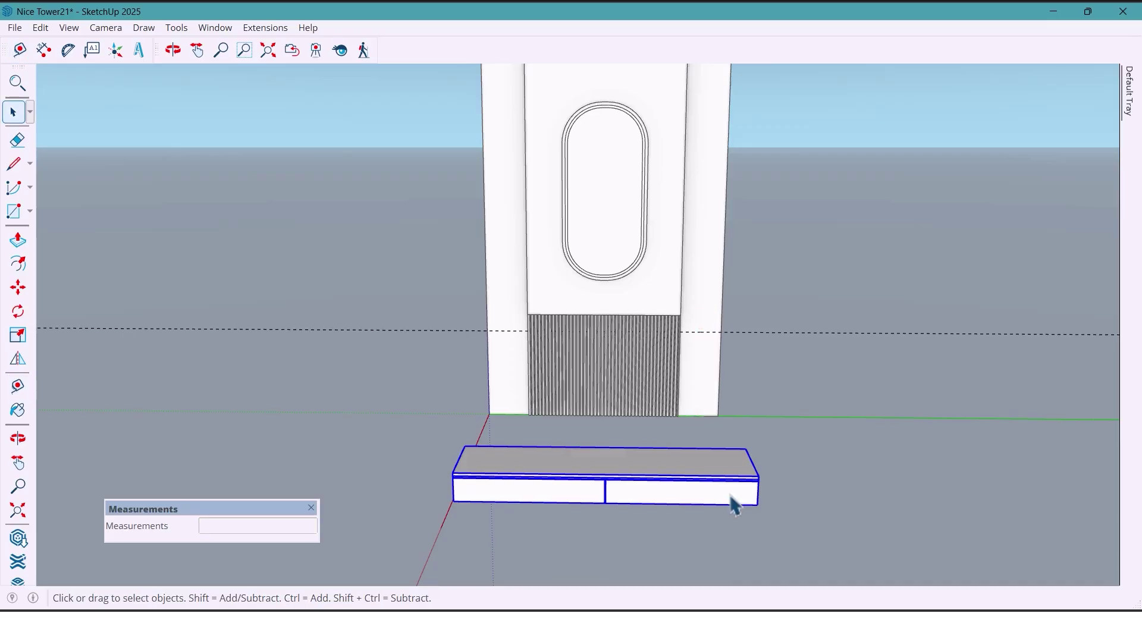
middle_click_drag(788, 496, 688, 484)
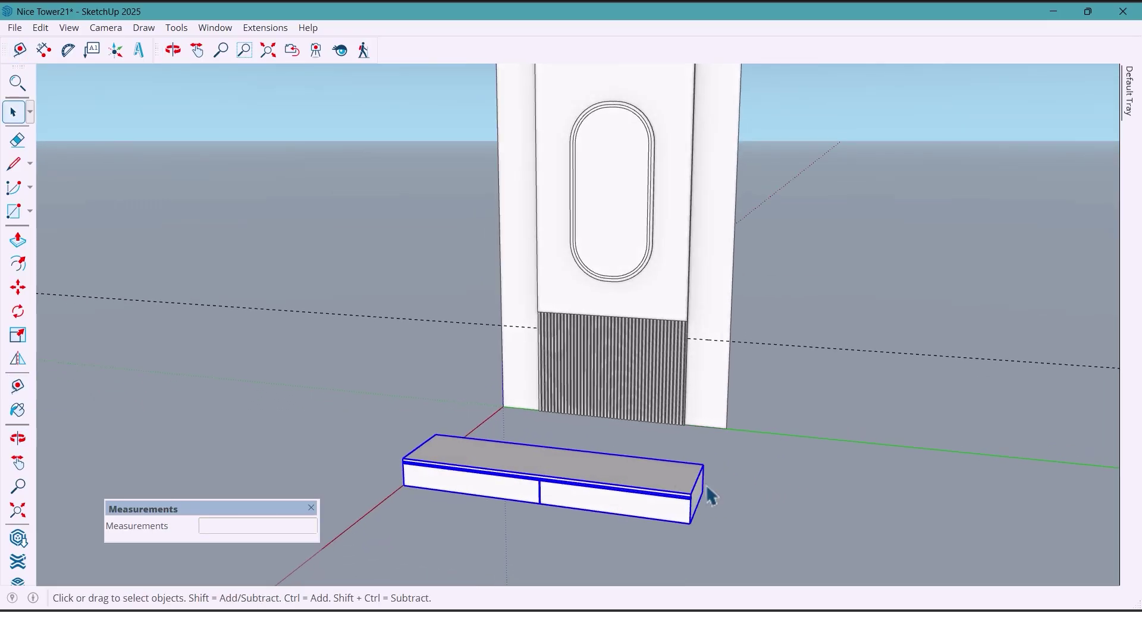
scroll(708, 476, "up", 2)
- Move the vanity group up against the wall to the 750 mm guide height, then deselect it
key("m")
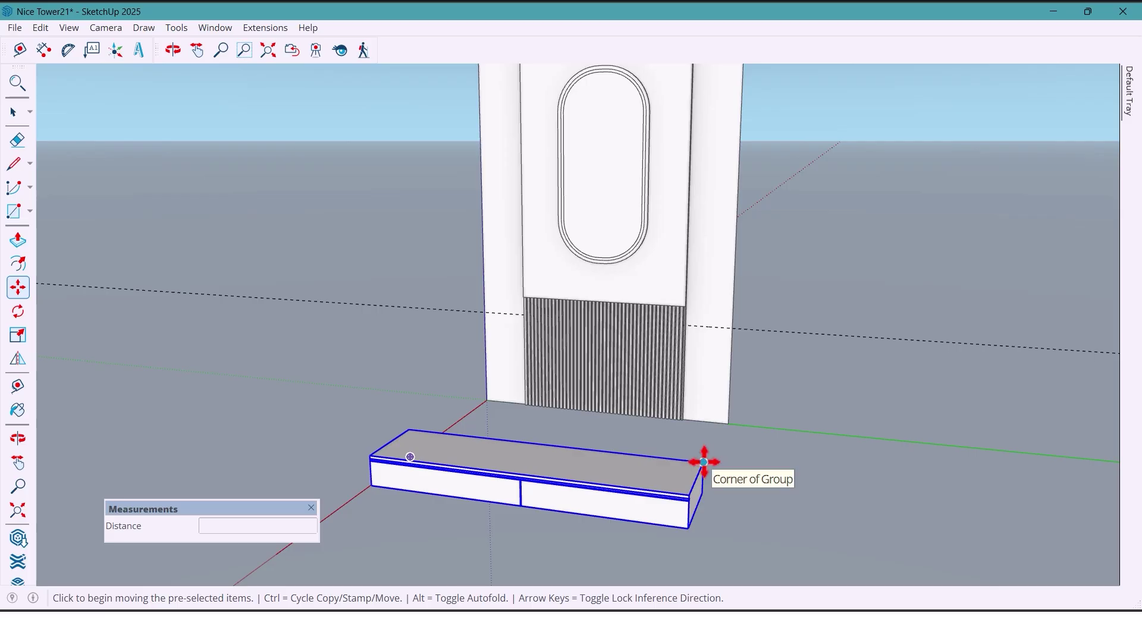
left_click(702, 462)
left_click(731, 329)
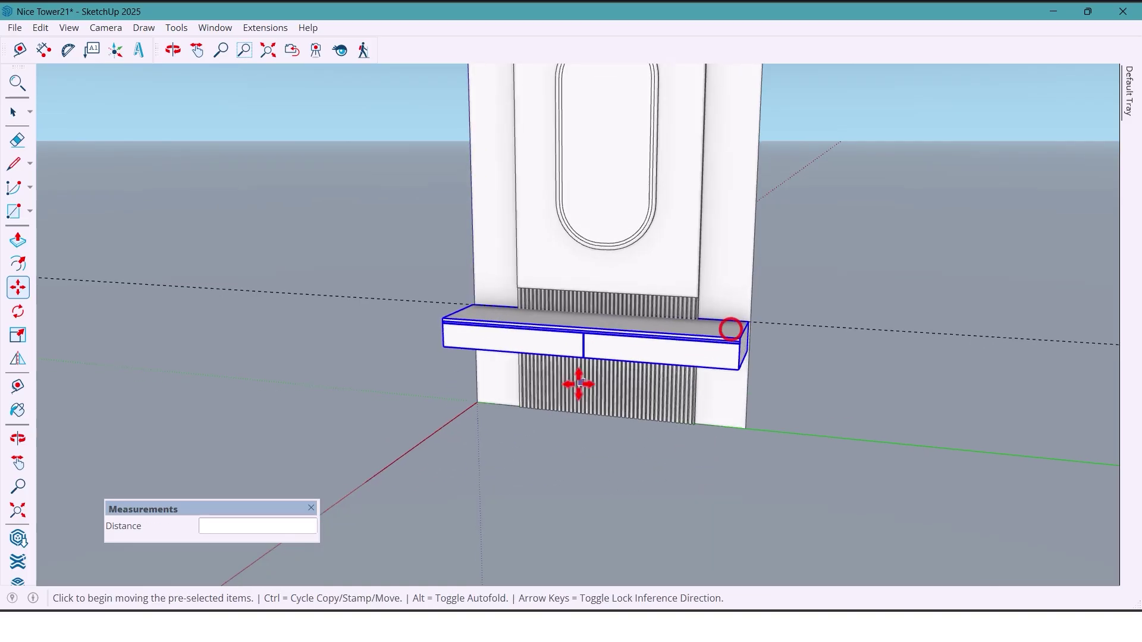
middle_click_drag(579, 385, 676, 400)
scroll(648, 336, "down", 2)
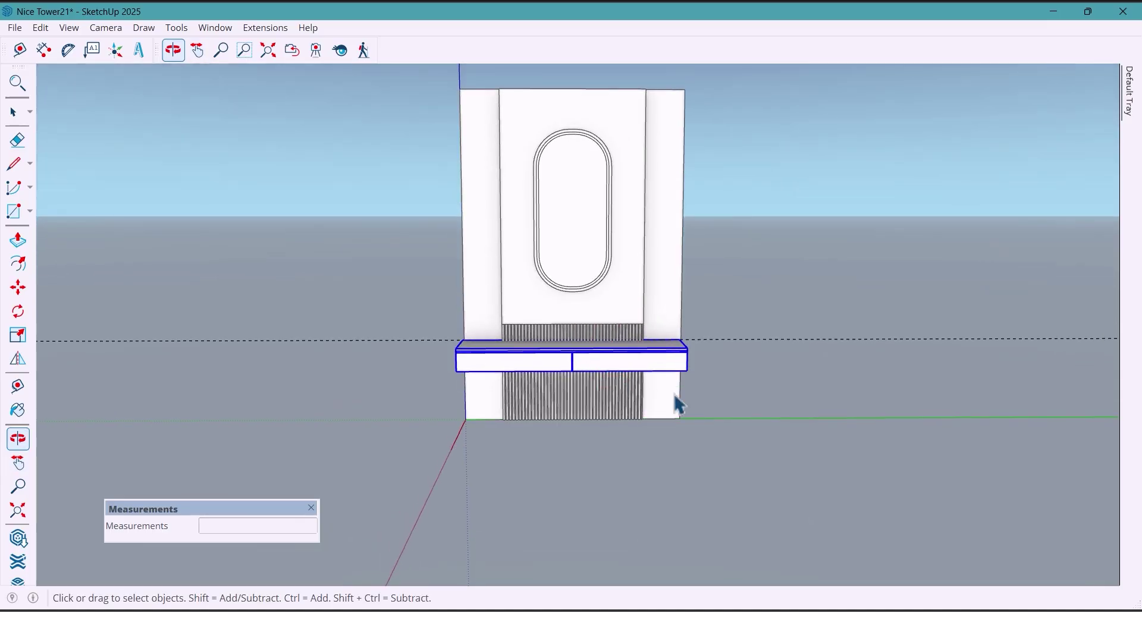
left_click(744, 413)
mouse_move(744, 412)
middle_mouse_down()
mouse_move(734, 416)
mouse_move(747, 433)
middle_mouse_up()
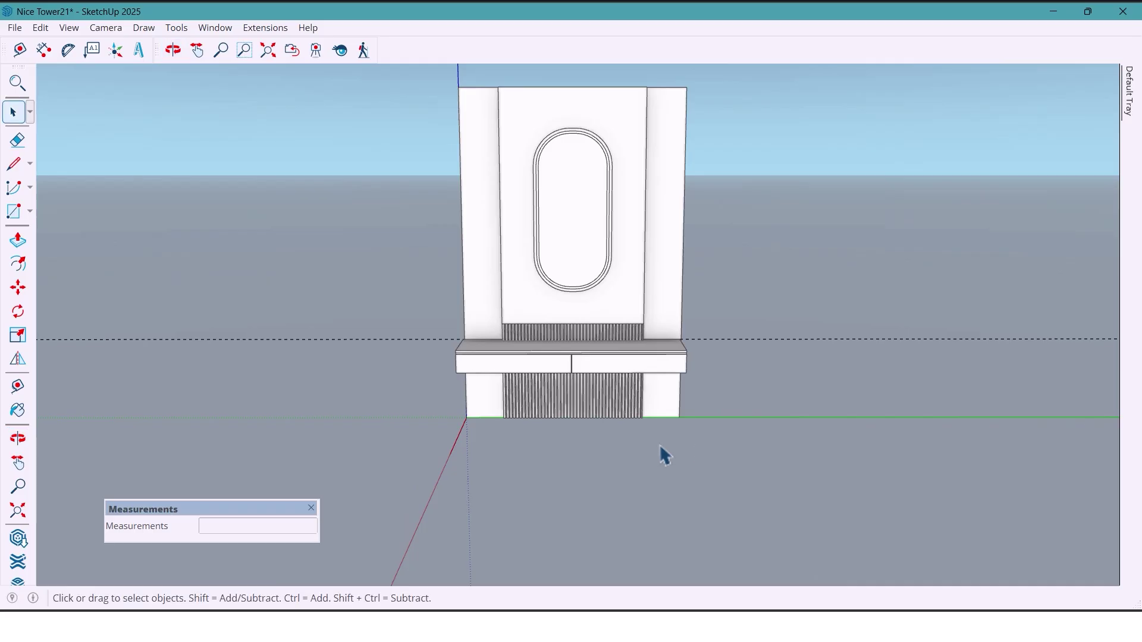
- Draw a 500 × 2000 mm floor rectangle and push/pull it up about 62 mm
key("r")
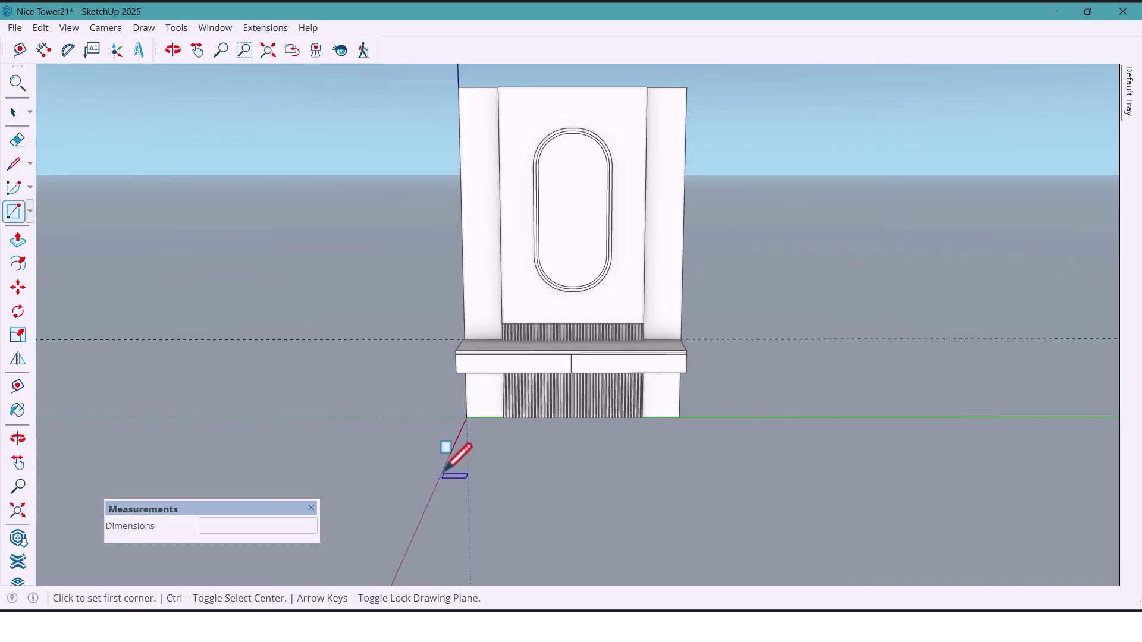
left_click(442, 474)
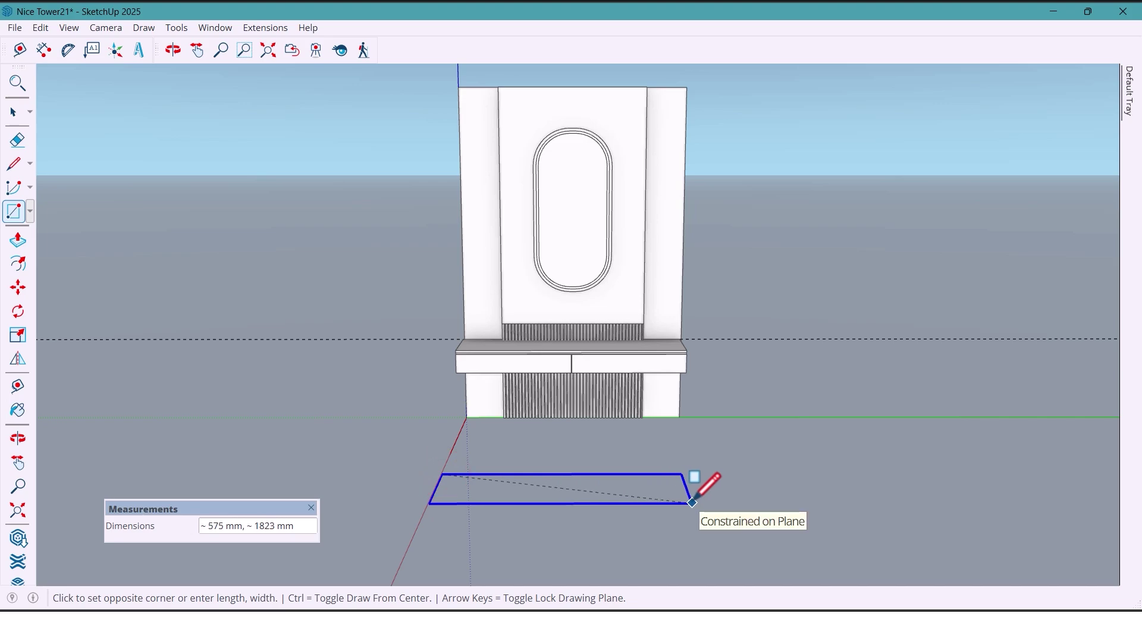
type("500,2000")
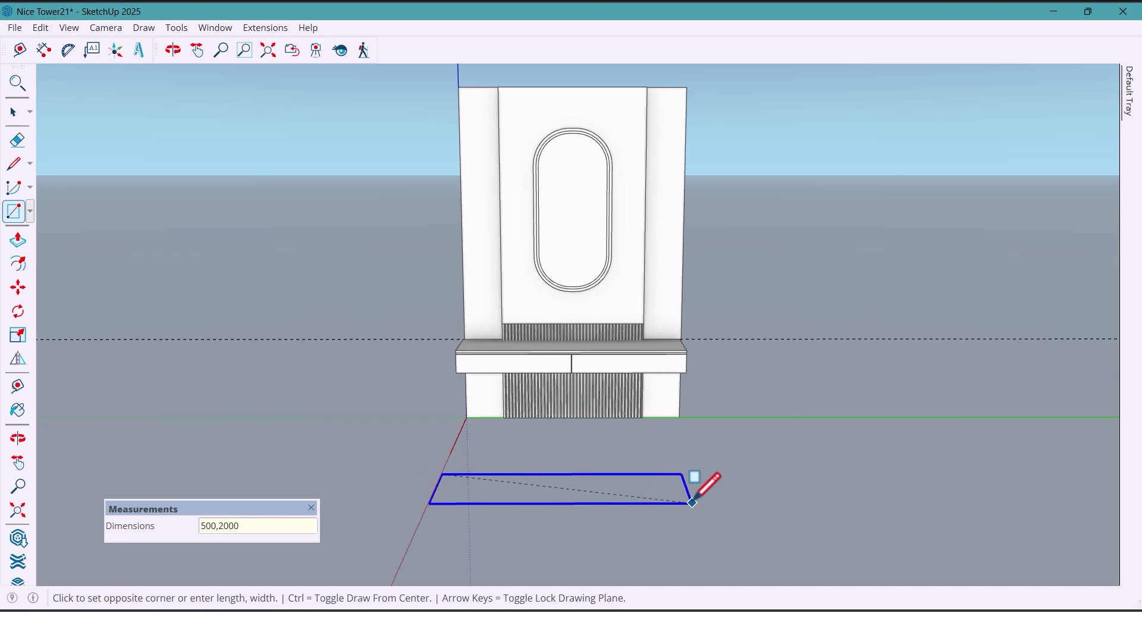
key("Return")
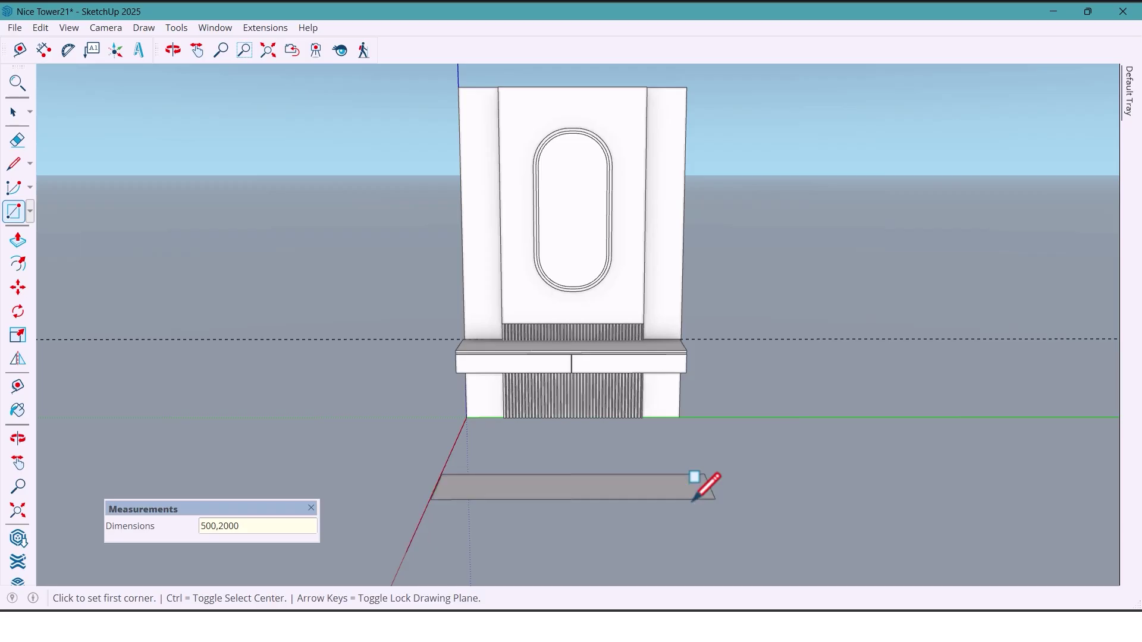
key("space")
key("p")
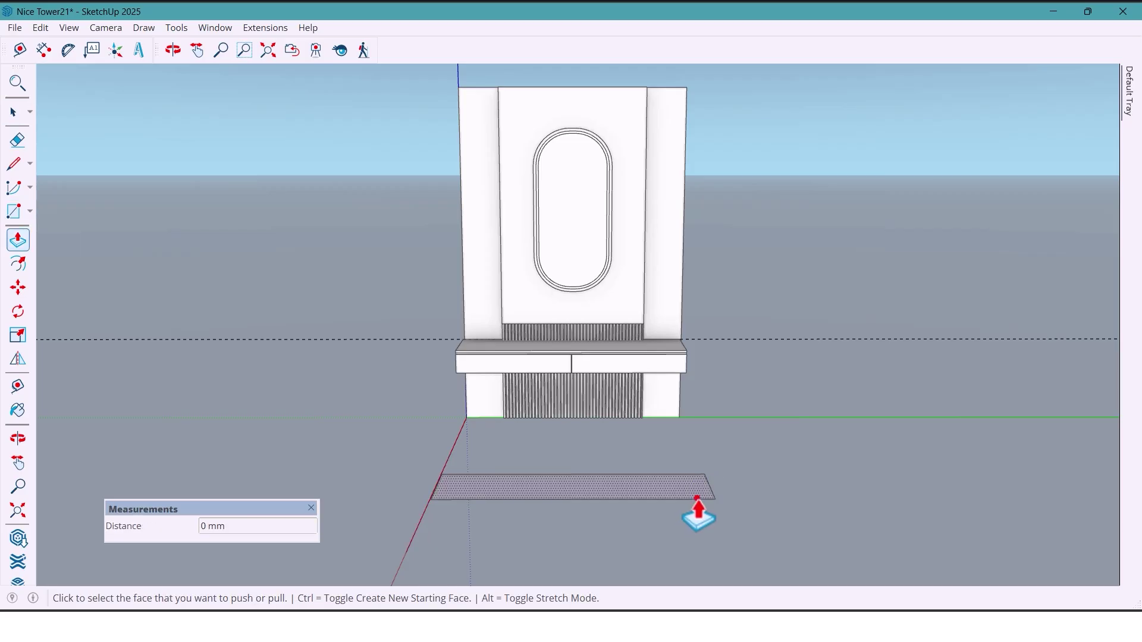
left_click_drag(697, 498, 697, 495)
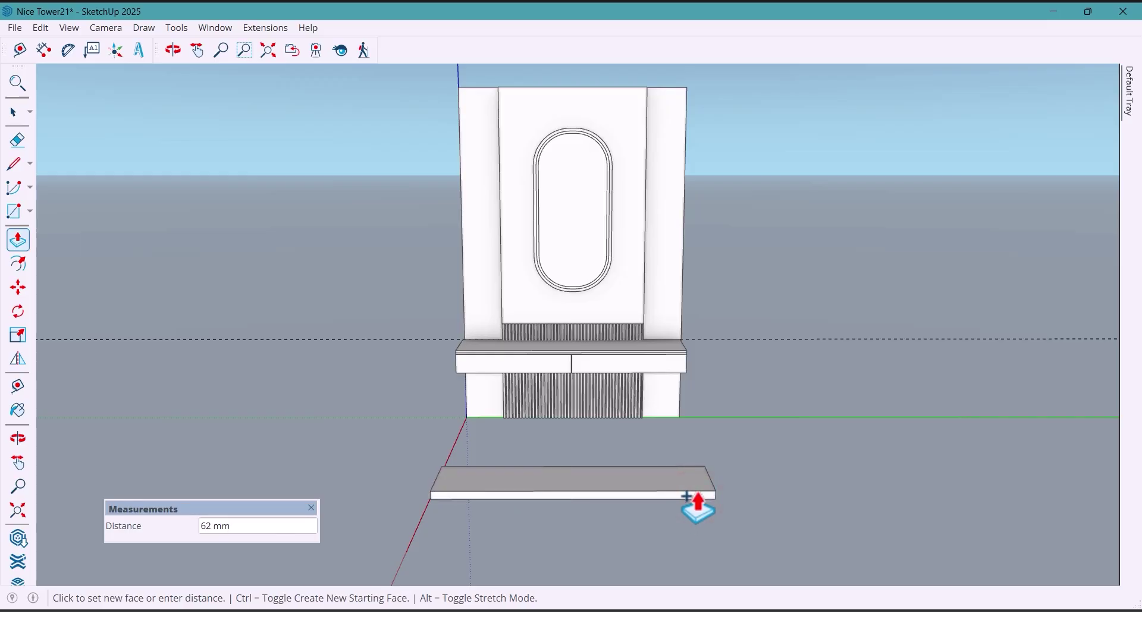
key("space")
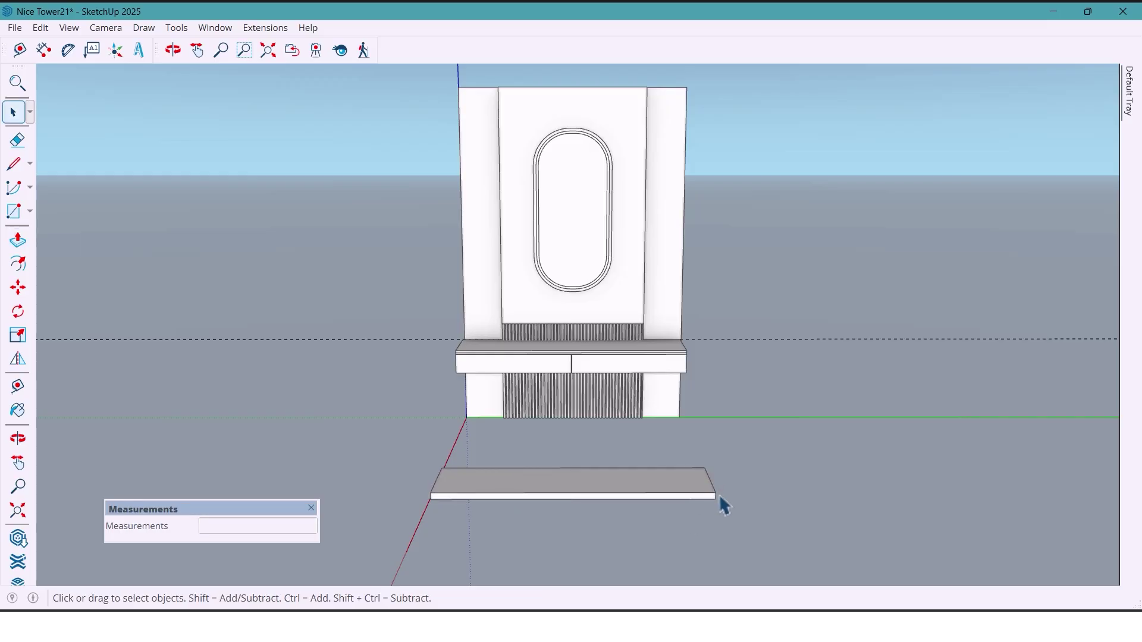
- Turn the new thin slab into a group
middle_click_drag(675, 481, 402, 444)
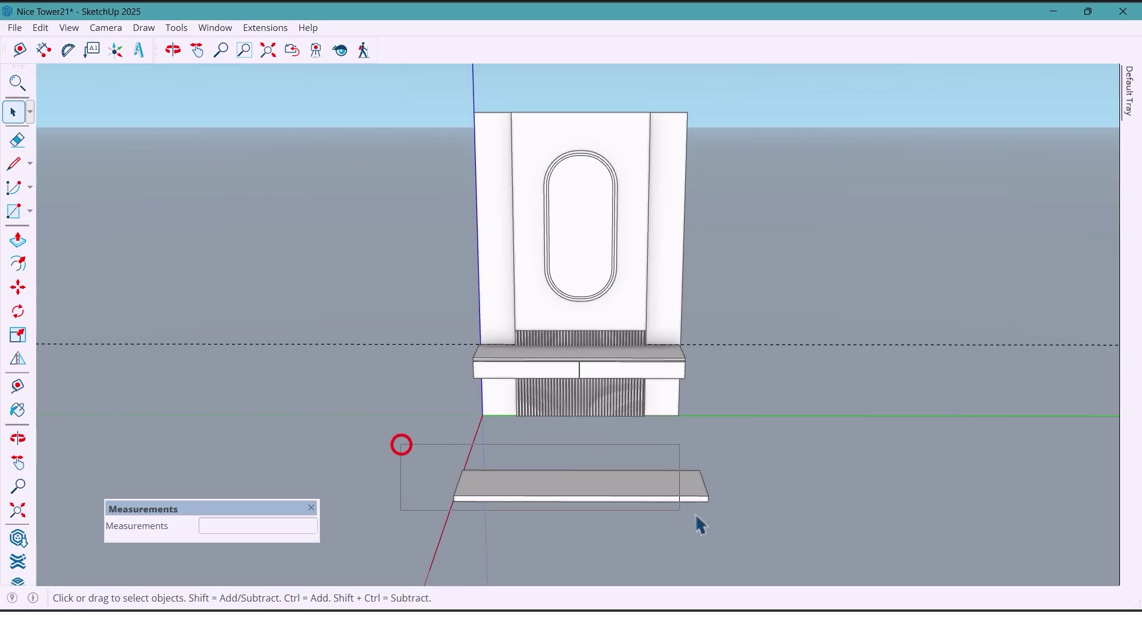
left_click_drag(696, 515, 716, 524)
right_click(678, 507)
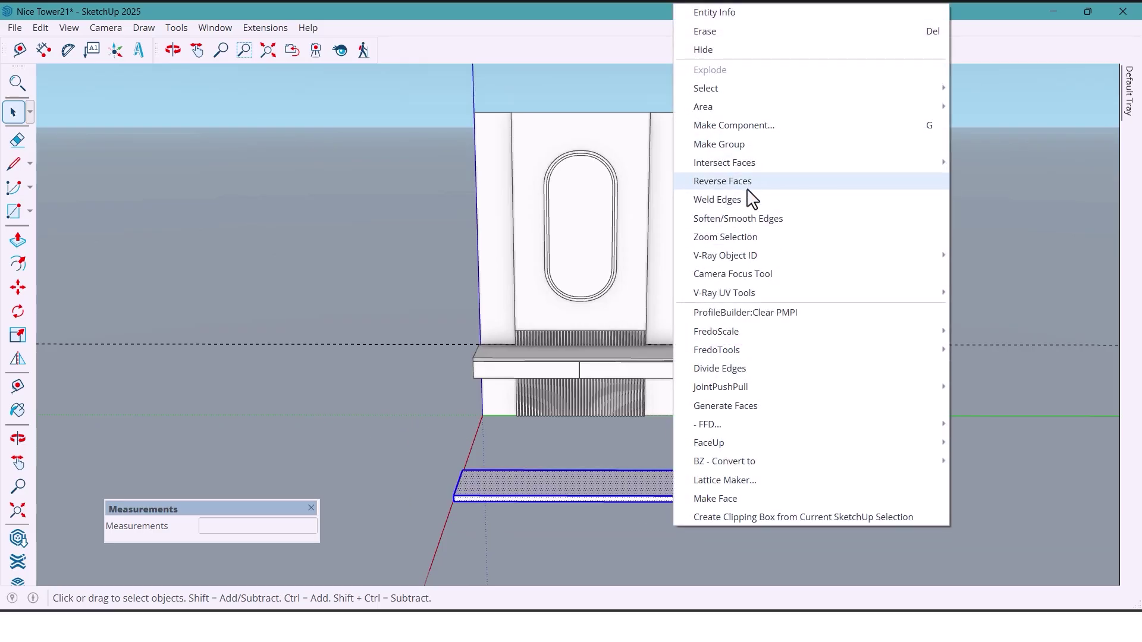
left_click(741, 147)
scroll(665, 400, "up", 3)
mouse_move(663, 408)
middle_mouse_down()
mouse_move(668, 395)
mouse_move(671, 410)
middle_mouse_up()
key("t")
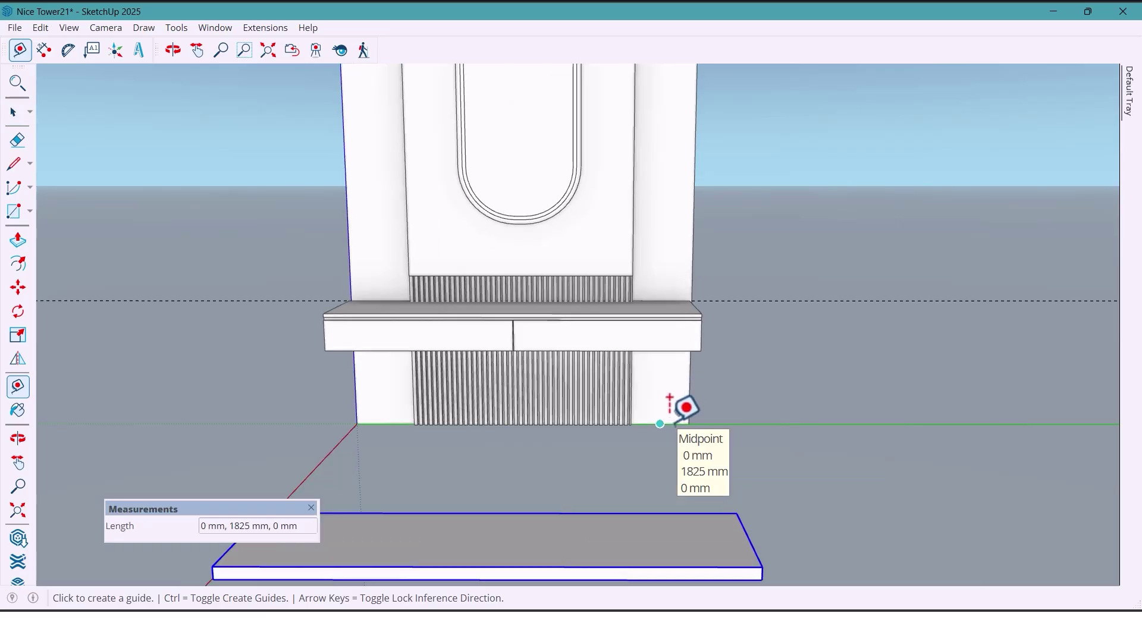
- Place a horizontal guide 200 mm above the midpoint of the wall's bottom edge
scroll(662, 423, "up", 2)
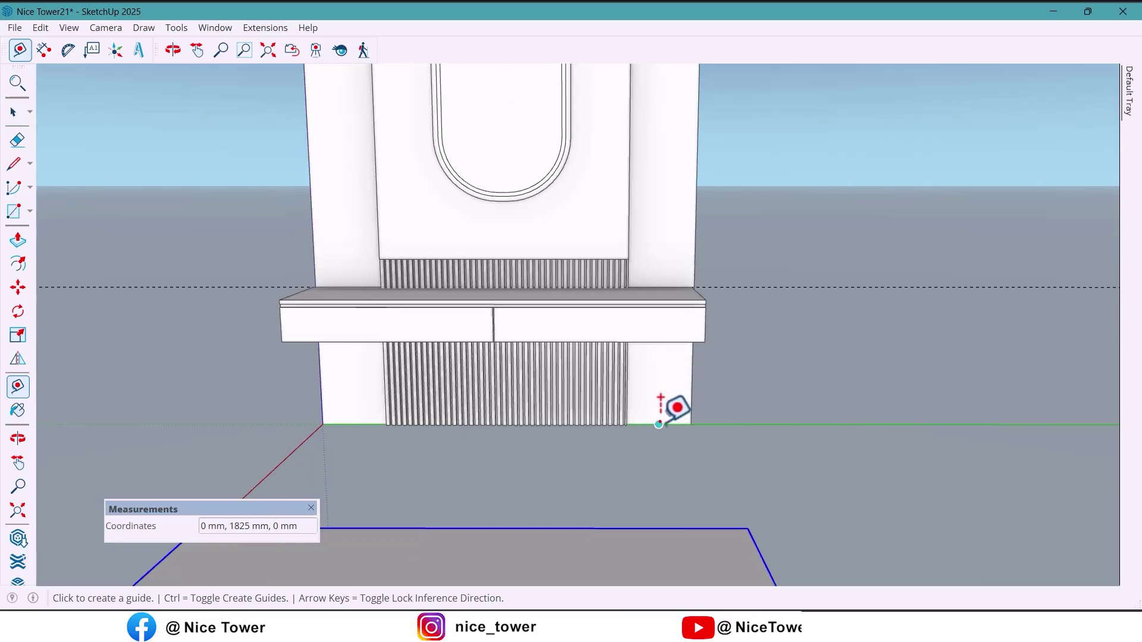
left_click(659, 424)
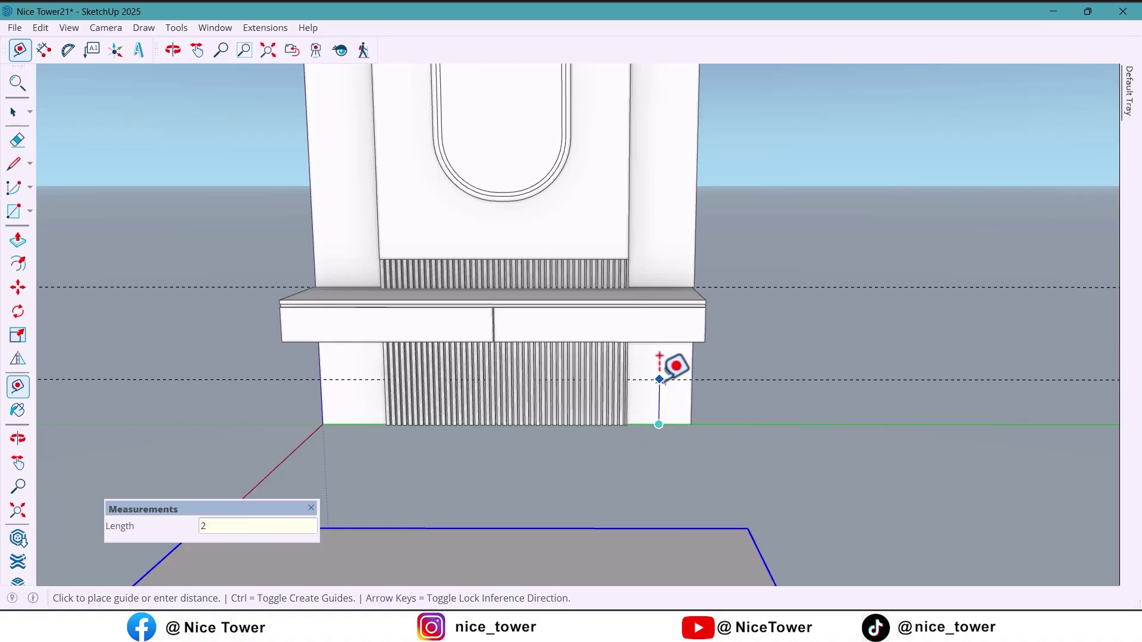
key("Return")
key("space")
scroll(675, 512, "down", 2)
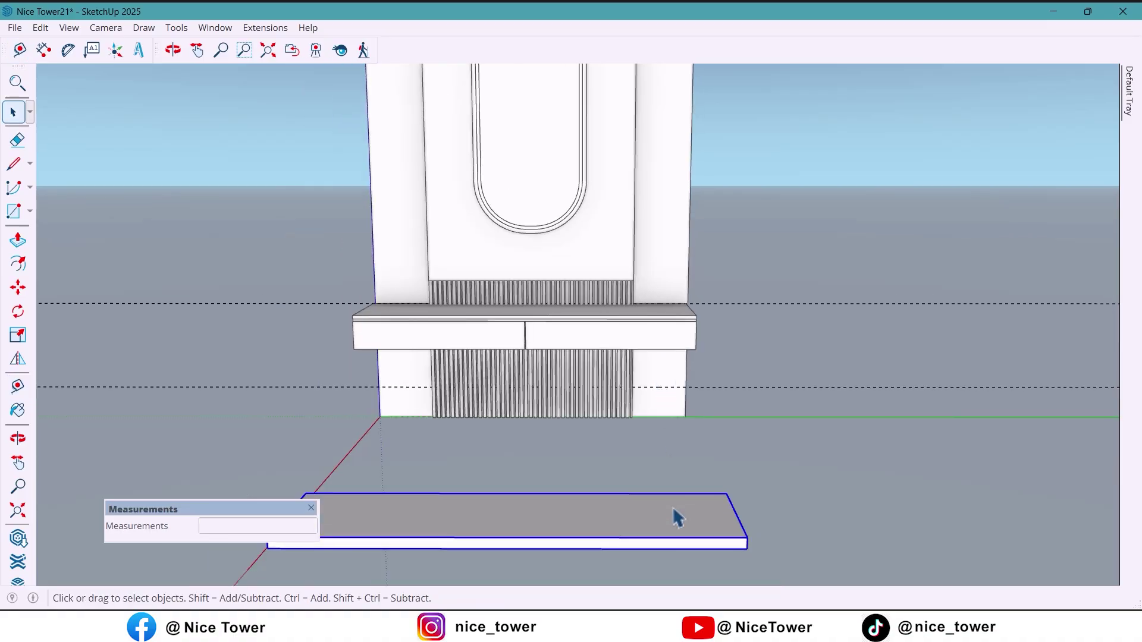
middle_click_drag(675, 517, 381, 429)
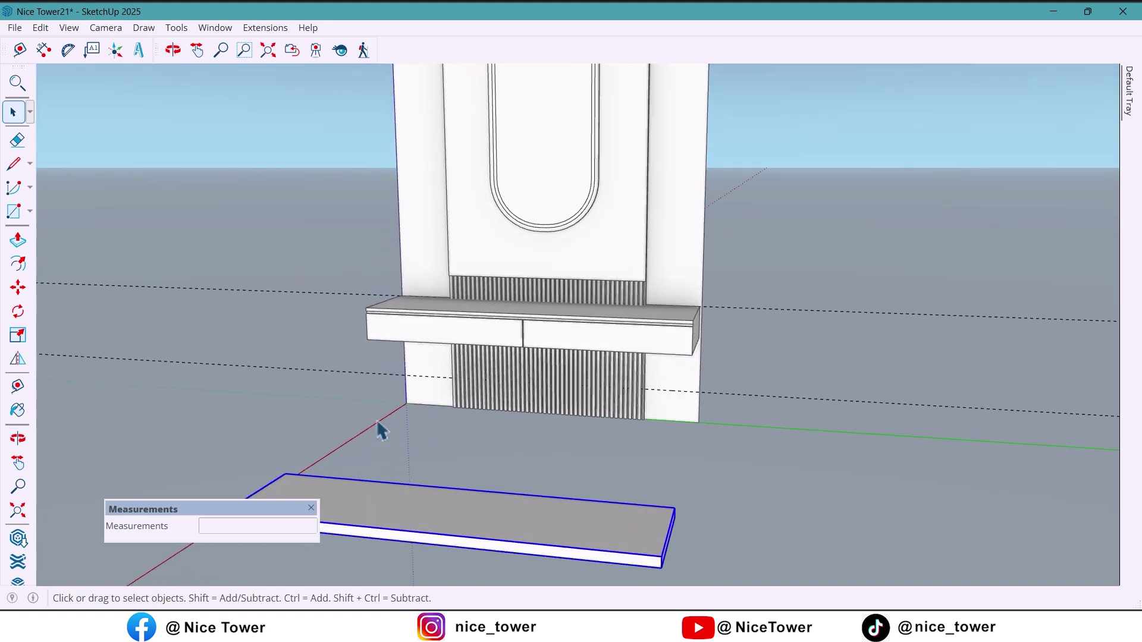
left_click(18, 288)
- Move the grouped slab so its corner snaps against the wall base below the vanity
middle_click_drag(633, 509, 662, 526)
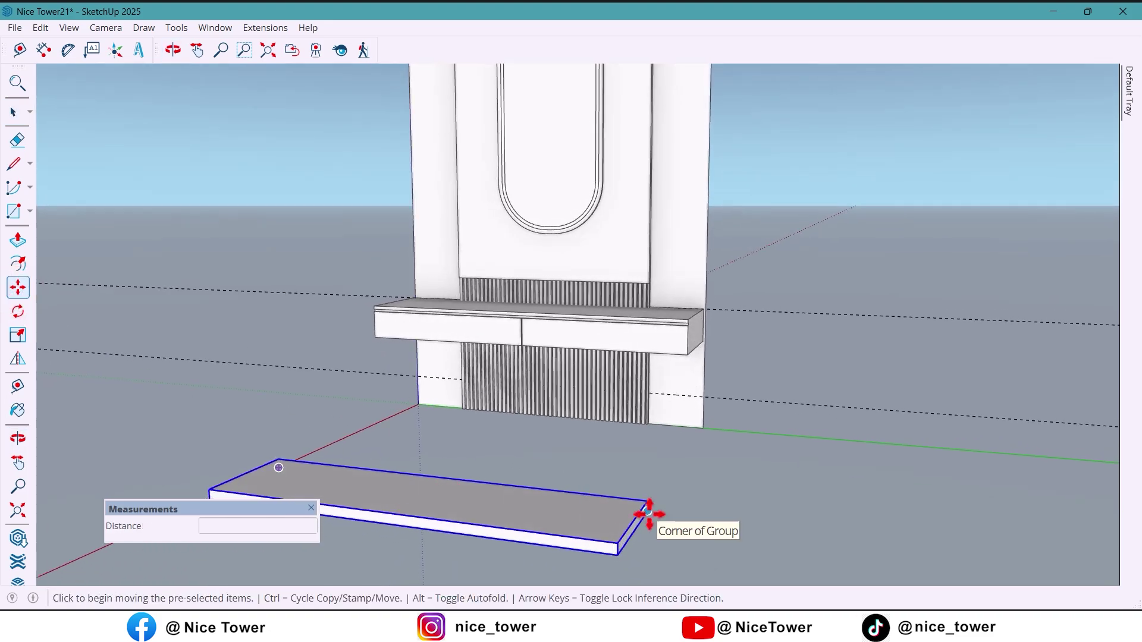
left_click(648, 512)
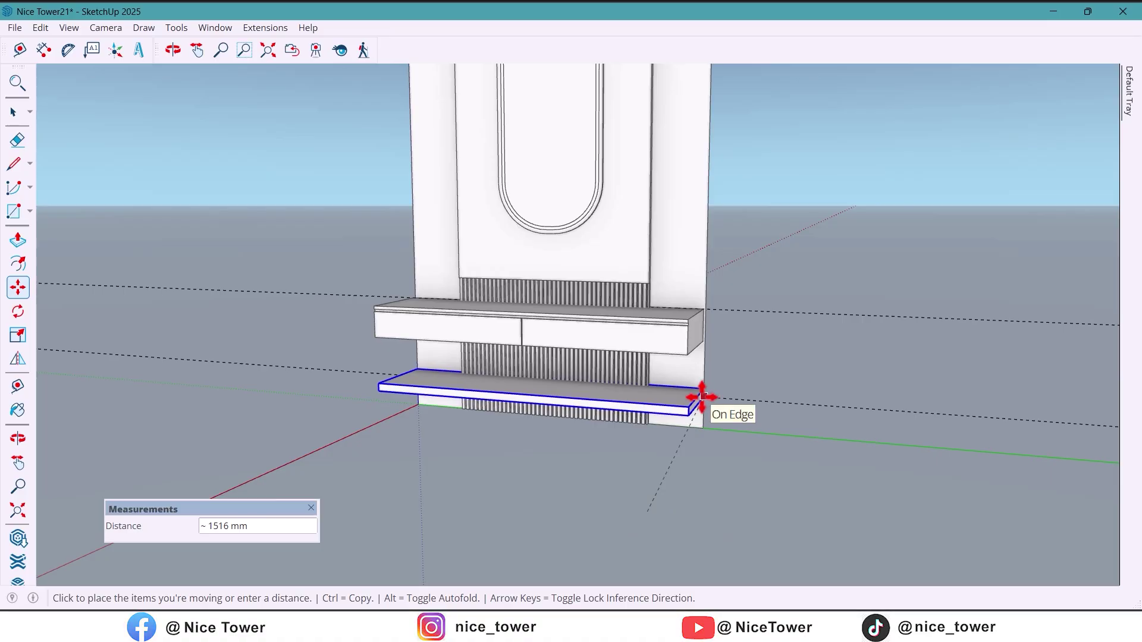
scroll(702, 396, "up", 5)
left_click(709, 390)
scroll(710, 391, "down", 3)
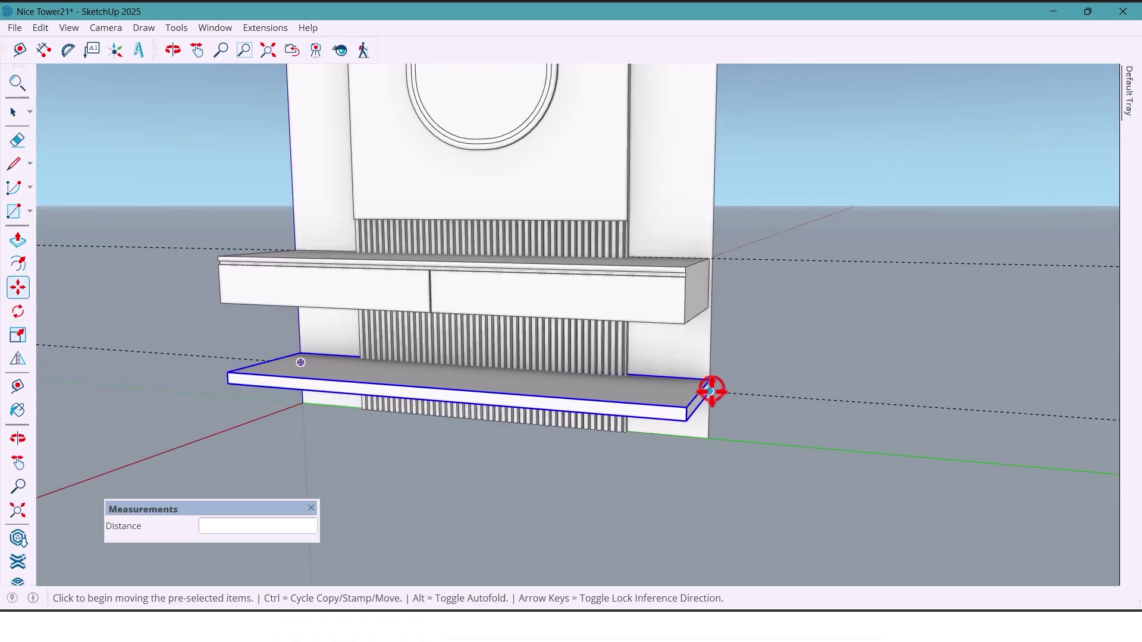
scroll(713, 389, "down", 3)
middle_click_drag(714, 388, 857, 400)
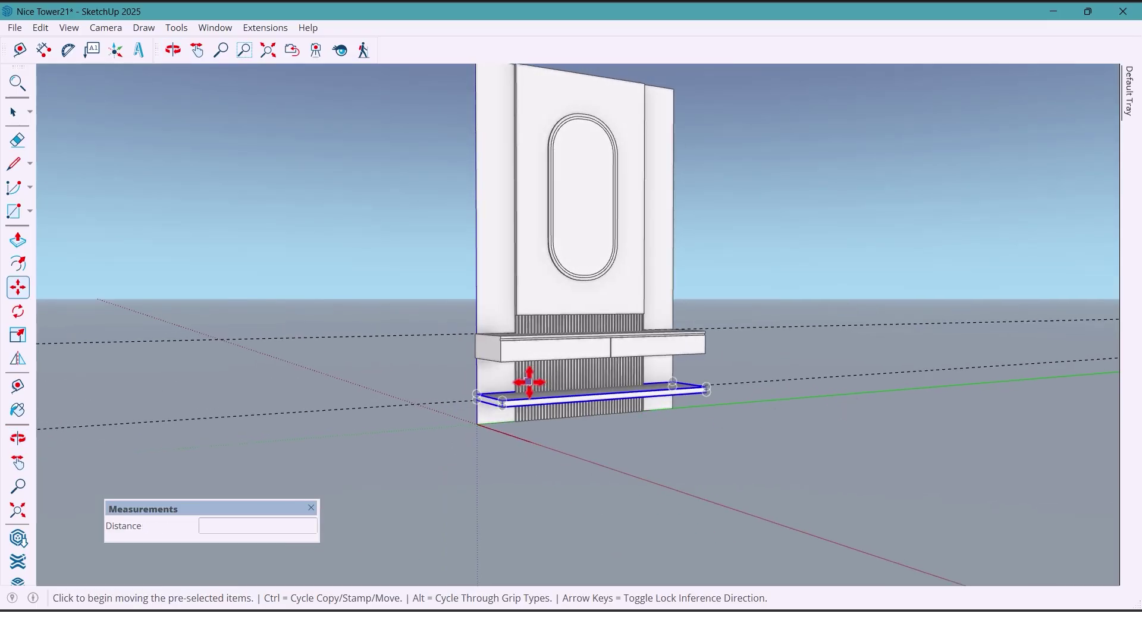
scroll(455, 383, "up", 5)
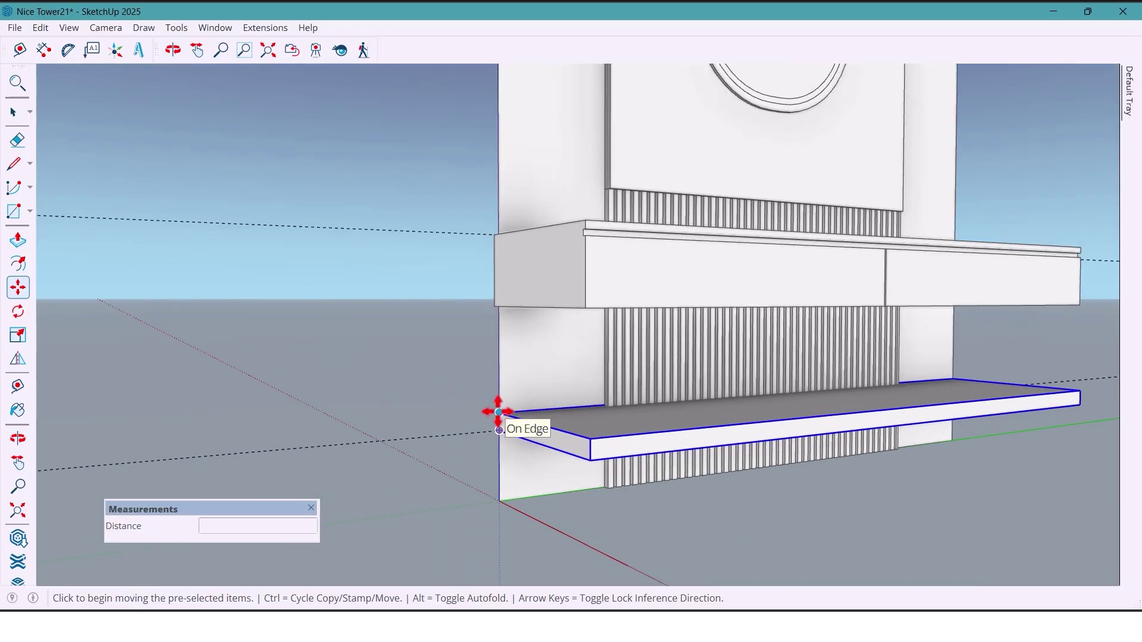
- Raise the slab 50 mm so it floats as a shelf
left_click(499, 412)
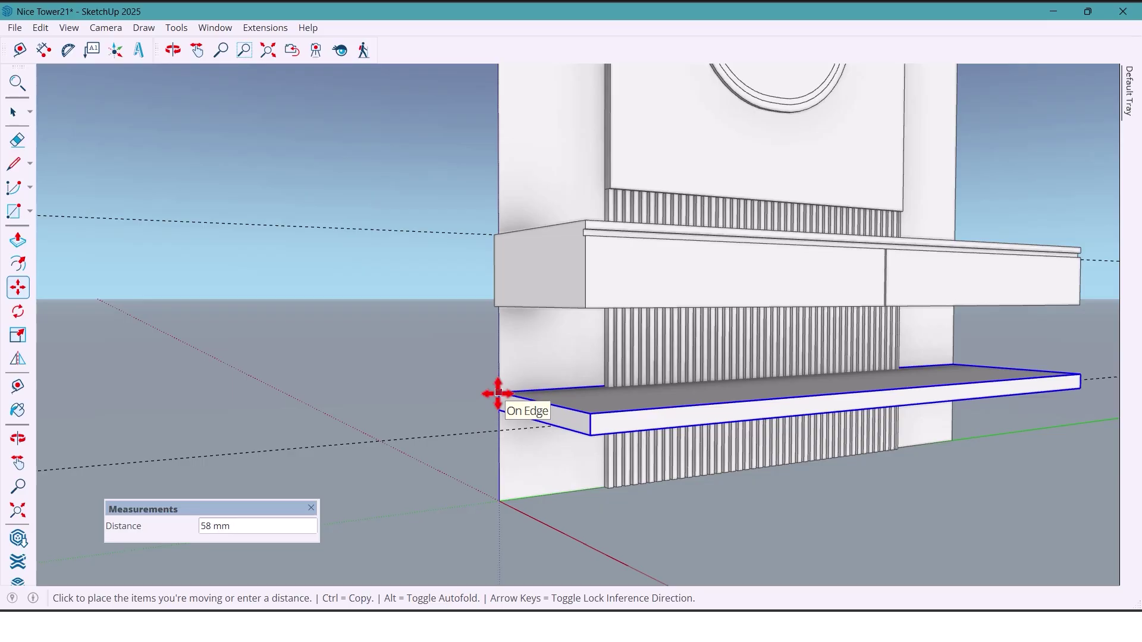
type("50")
key("Return")
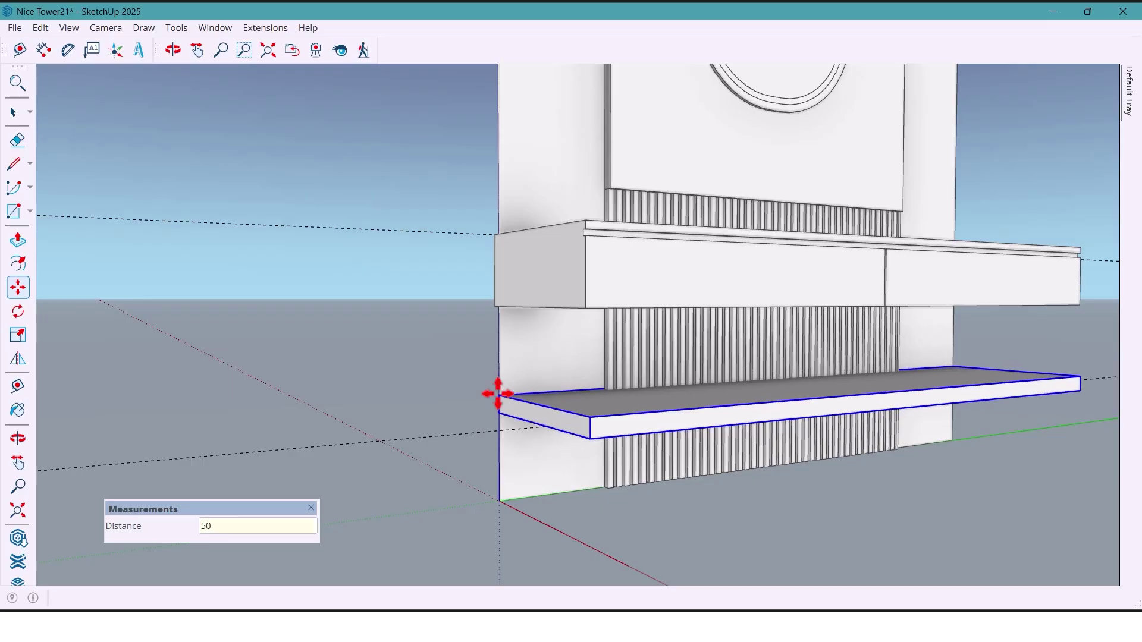
middle_click_drag(499, 393, 515, 411)
scroll(515, 411, "down", 3)
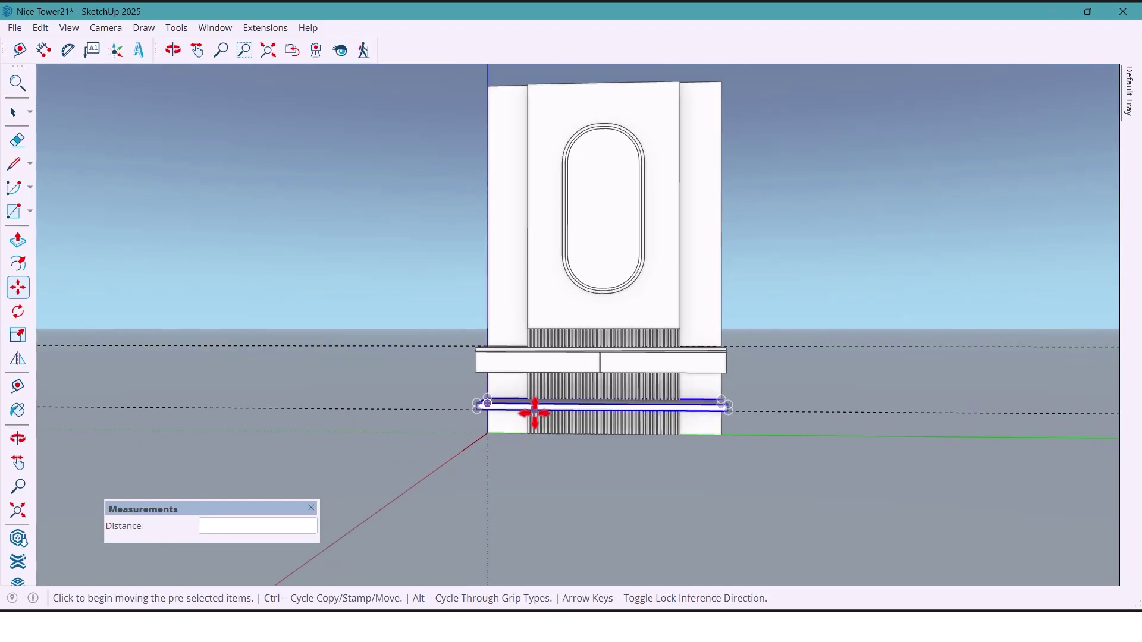
scroll(545, 423, "down", 2)
middle_click_drag(548, 425, 590, 453, "shift")
- Erase the two guide lines and enter the wall group holding the oval mirror
left_click(18, 140)
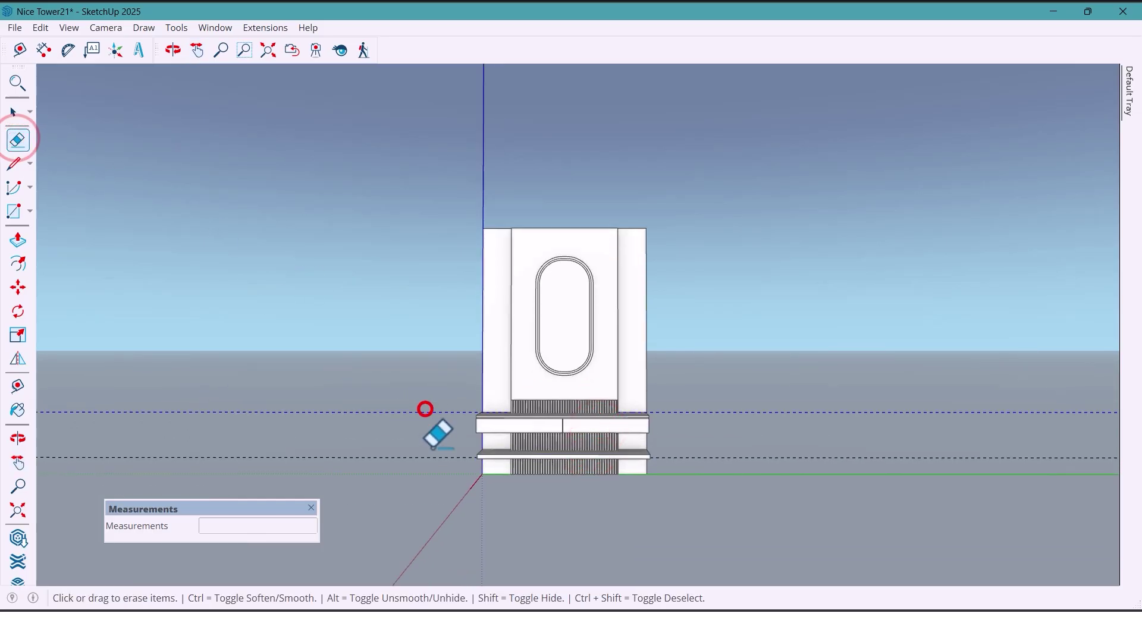
middle_click_drag(732, 436, 613, 419)
key("space")
double_click(614, 373)
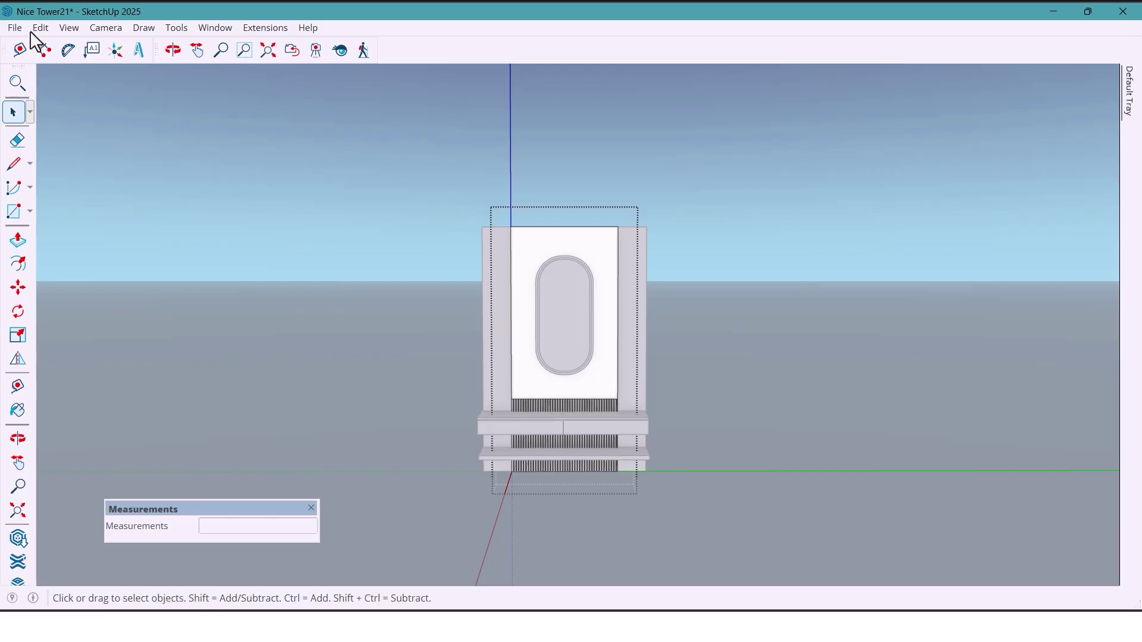
left_click(15, 28)
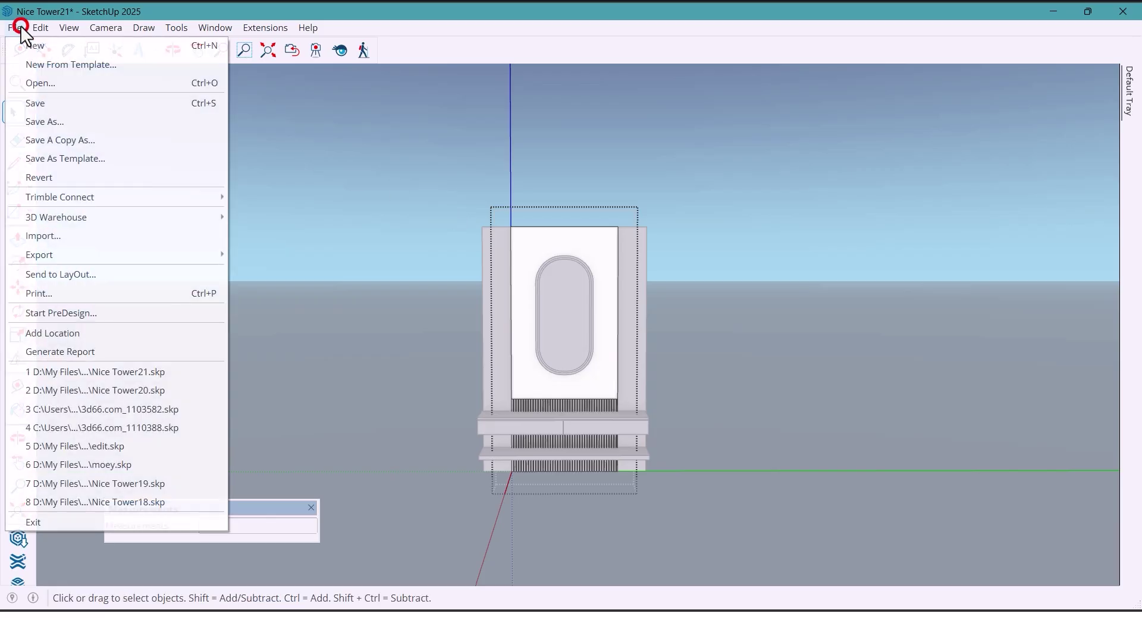
- Import the 'download (10)' marble image as a texture spanning the panel behind the mirror
left_click(91, 238)
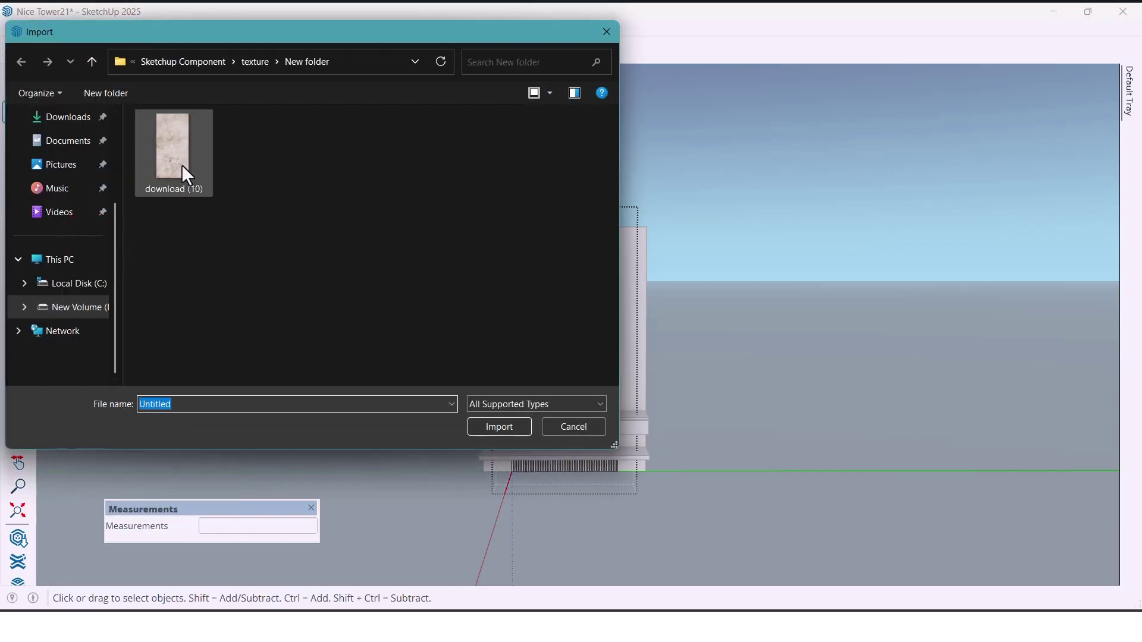
left_click(181, 164)
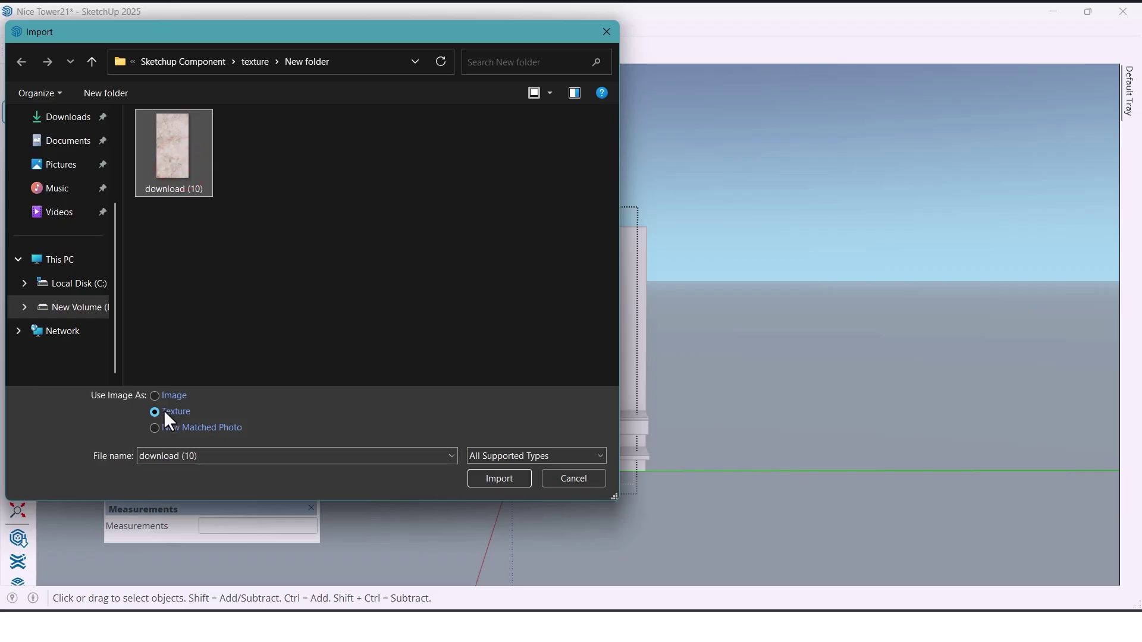
left_click(502, 479)
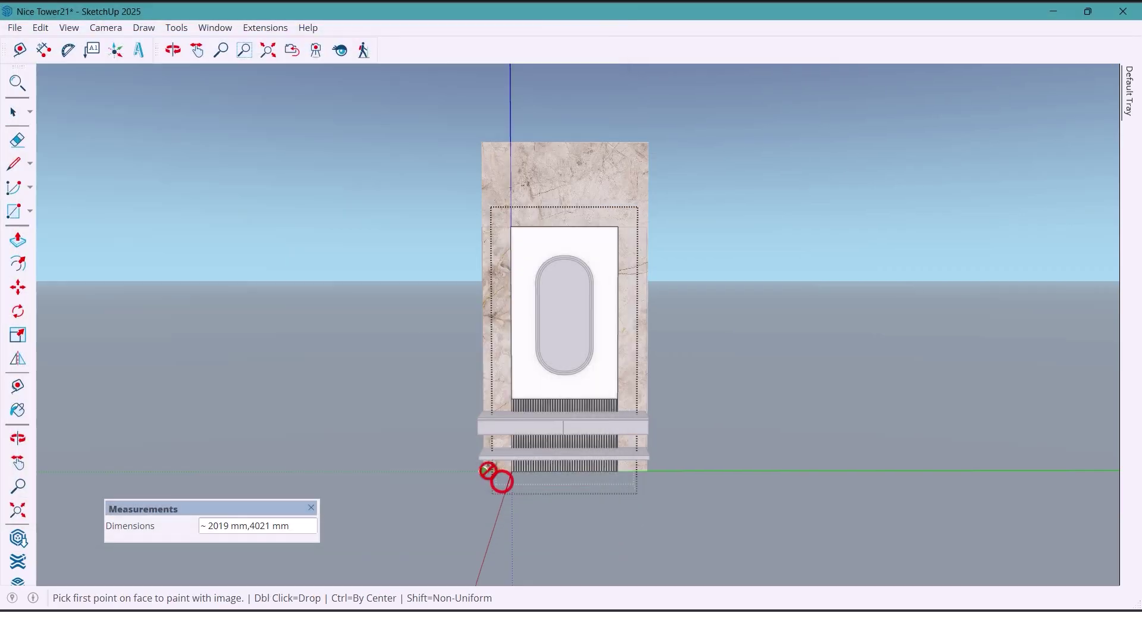
scroll(512, 399, "up", 1)
scroll(511, 398, "down", 1)
left_click(511, 398)
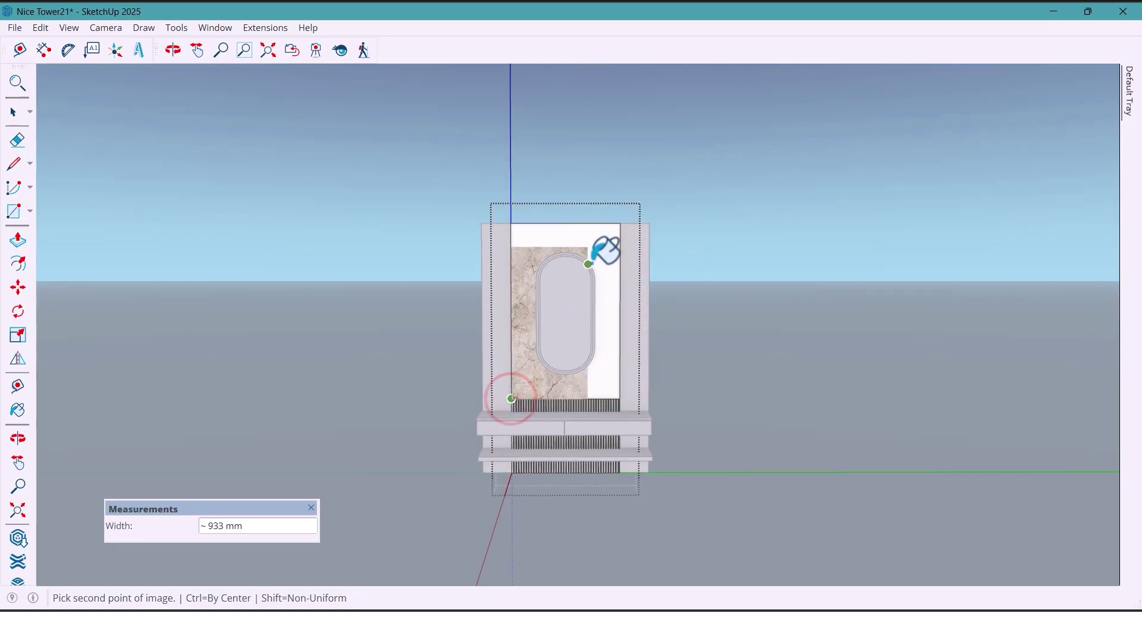
left_click(621, 227)
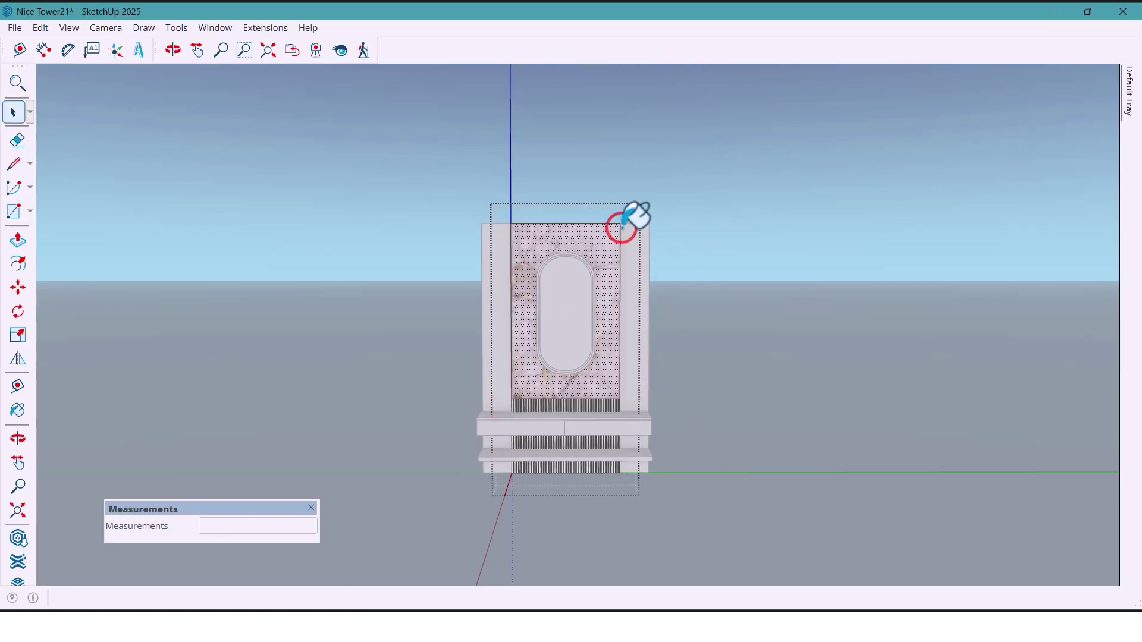
left_click(699, 367)
mouse_move(714, 408)
middle_mouse_down()
mouse_move(685, 411)
mouse_move(733, 412)
middle_mouse_up()
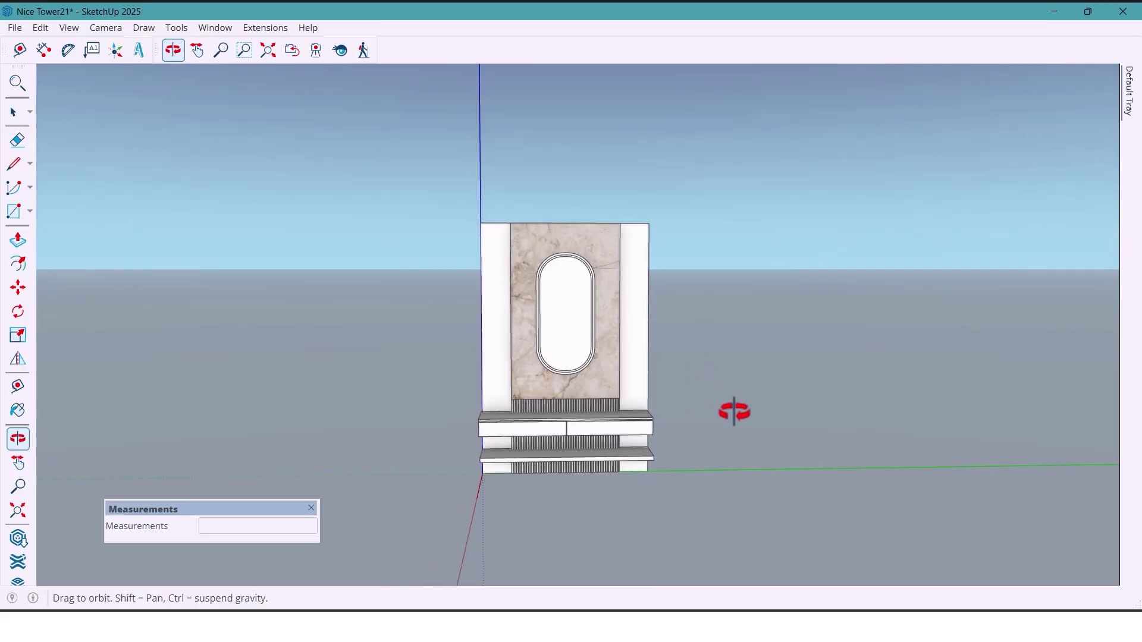
- Select the wall unit group containing the fluted strip
scroll(610, 372, "up", 5)
mouse_move(612, 371)
middle_mouse_down()
mouse_move(568, 372)
mouse_move(541, 390)
mouse_move(591, 372)
mouse_move(597, 357)
mouse_move(635, 395)
mouse_move(621, 376)
middle_mouse_up()
scroll(595, 373, "down", 3)
scroll(598, 373, "down", 2)
scroll(634, 395, "down", 1)
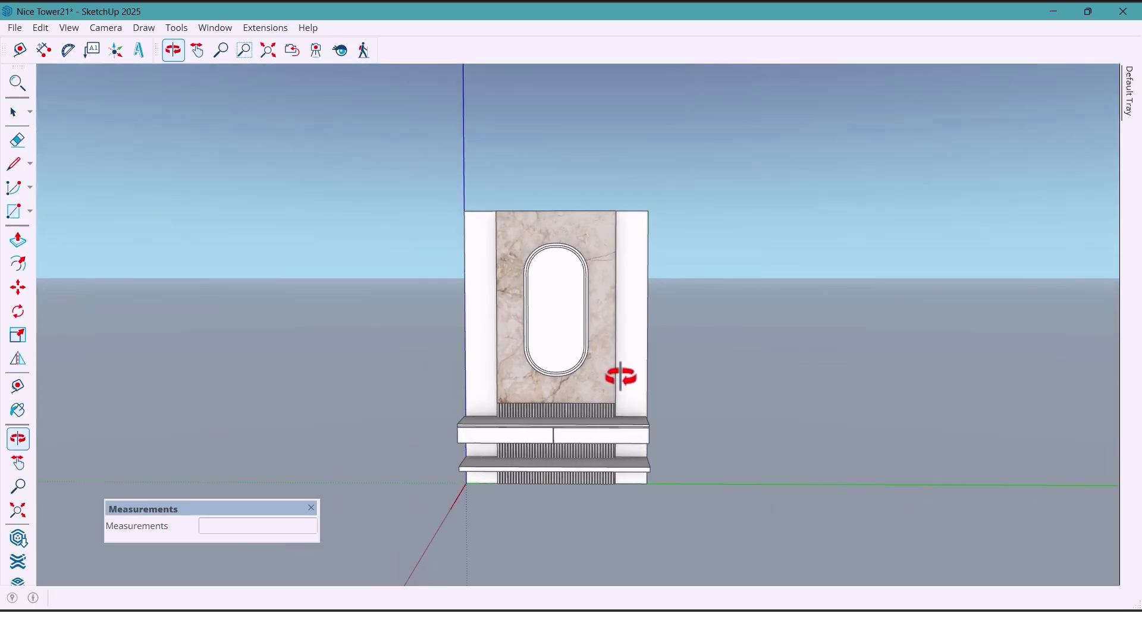
scroll(605, 432, "up", 4)
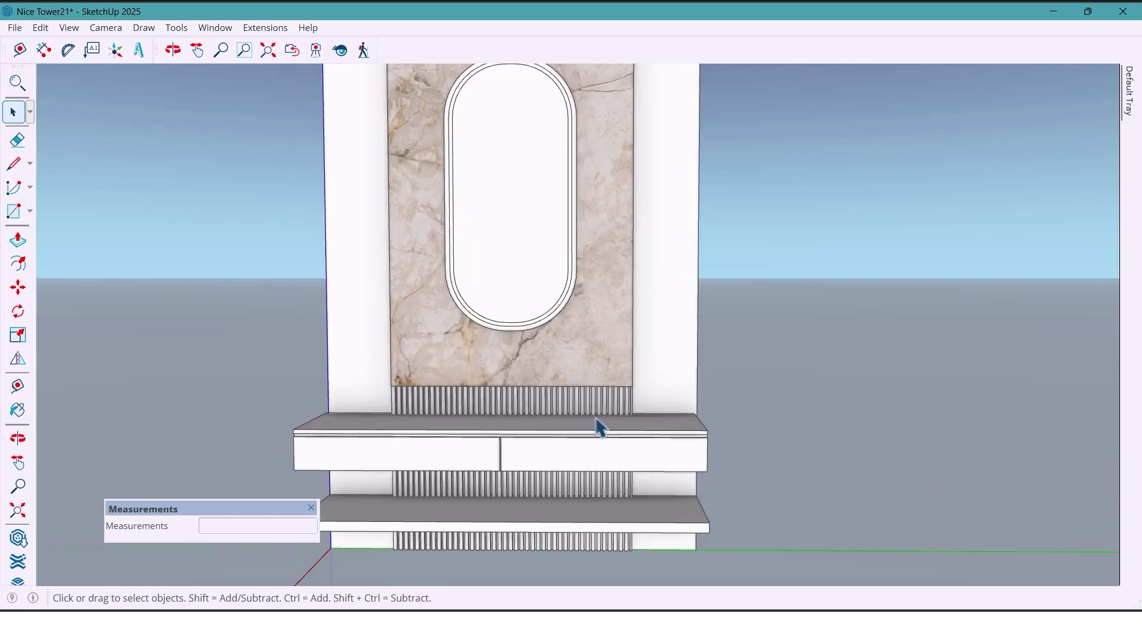
scroll(597, 423, "down", 2)
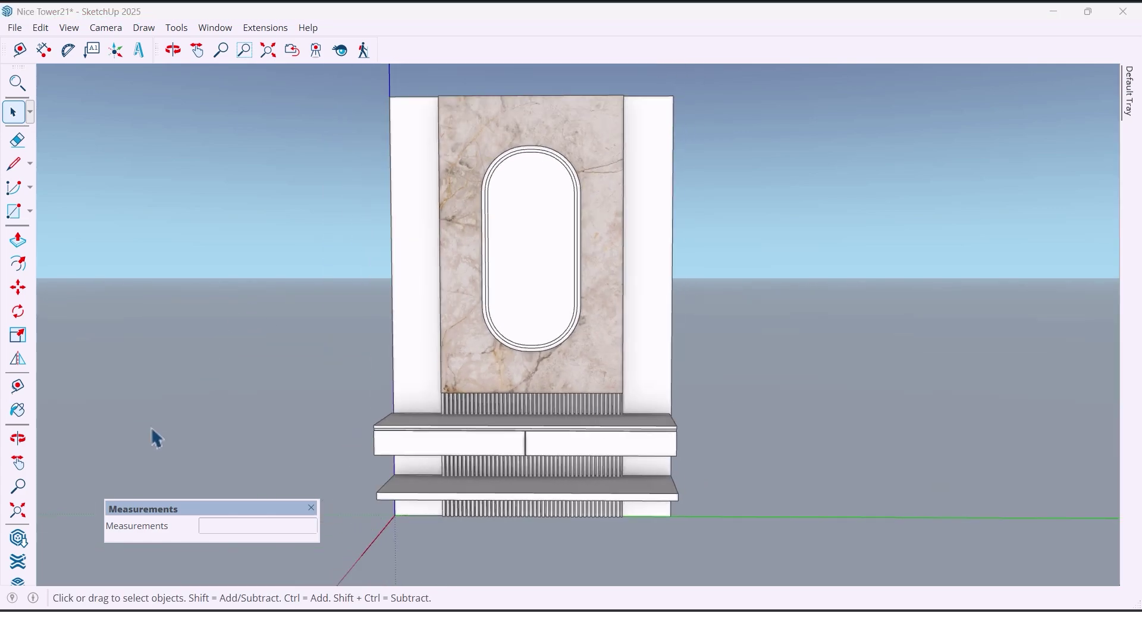
left_click(516, 469)
scroll(516, 469, "up", 3)
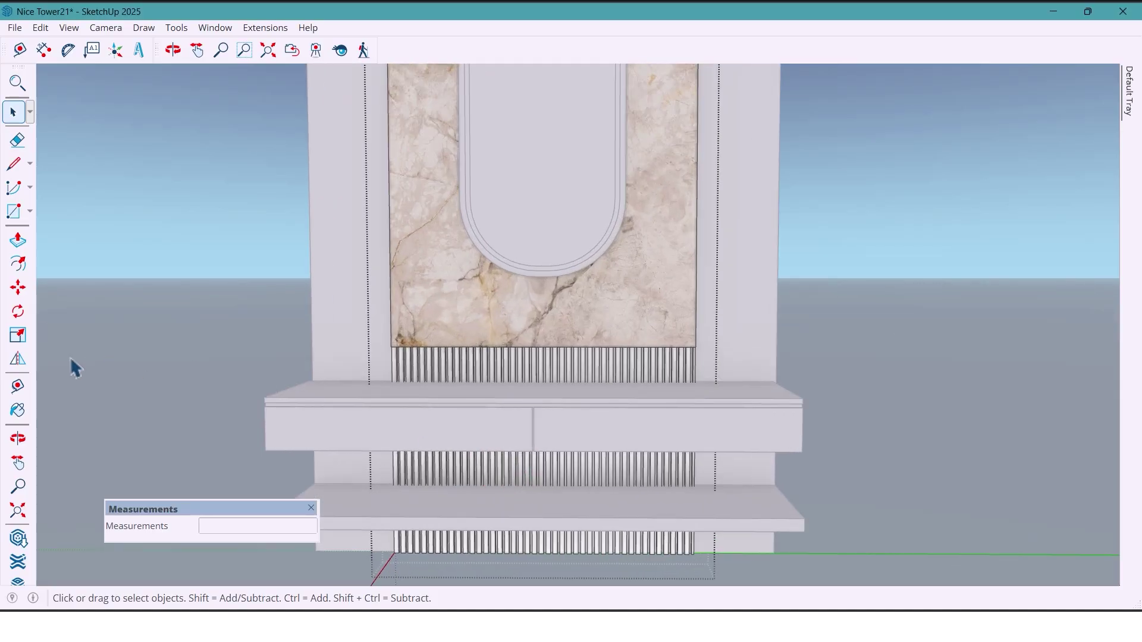
- Paint the fluted strip under the marble panel with a darker material
left_click(17, 412)
left_click(408, 367)
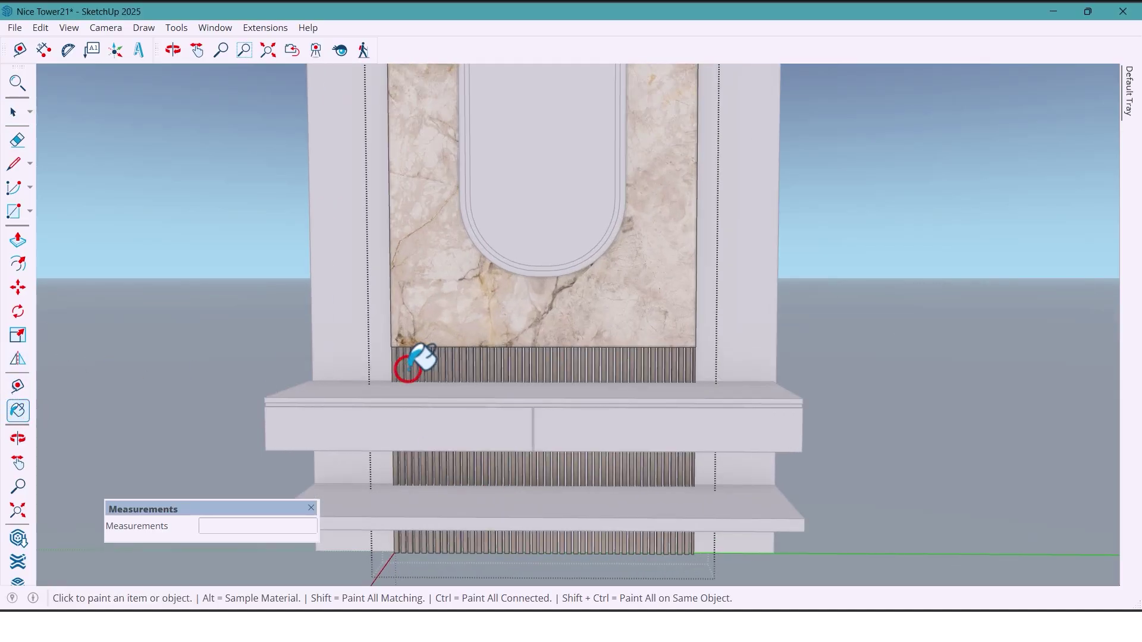
key("o")
left_click_drag(467, 377, 476, 376)
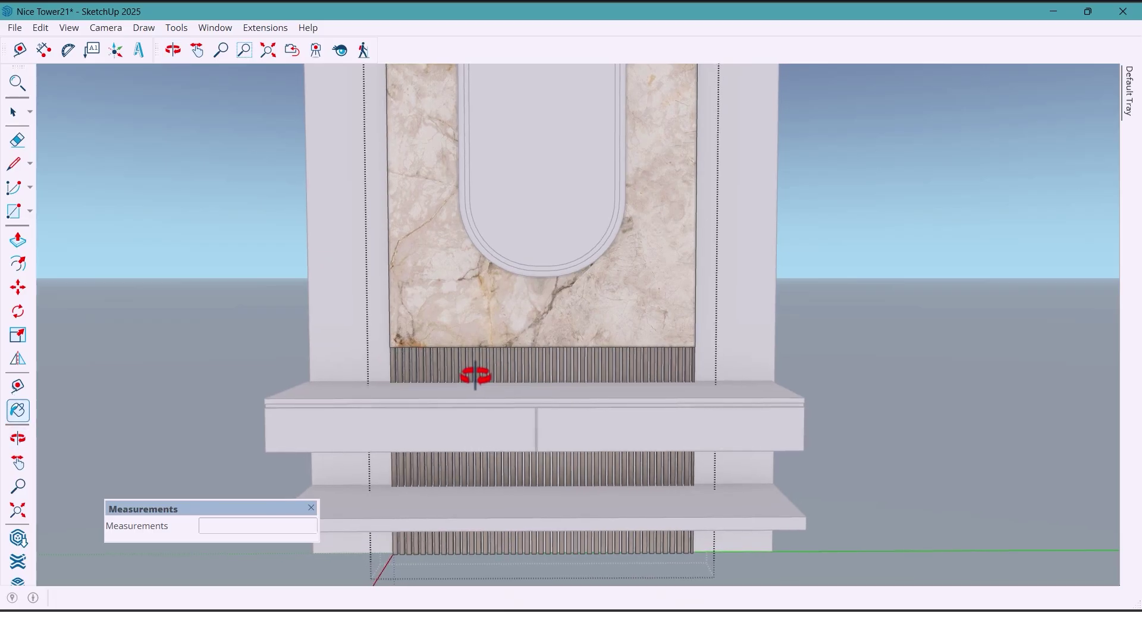
scroll(479, 372, "down", 4)
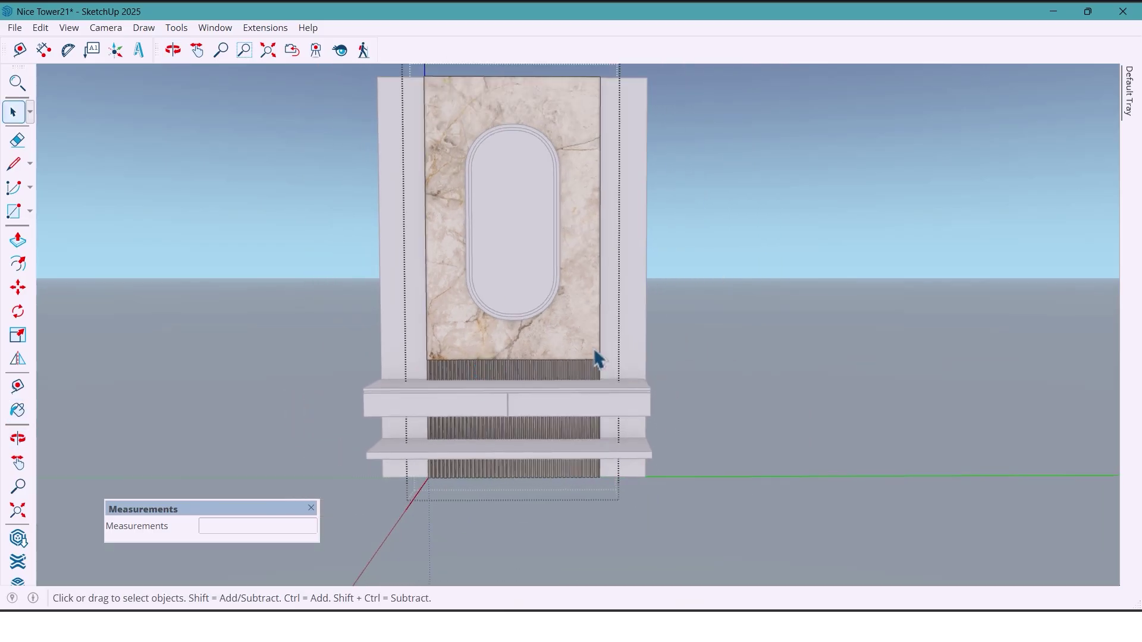
scroll(693, 326, "down", 4)
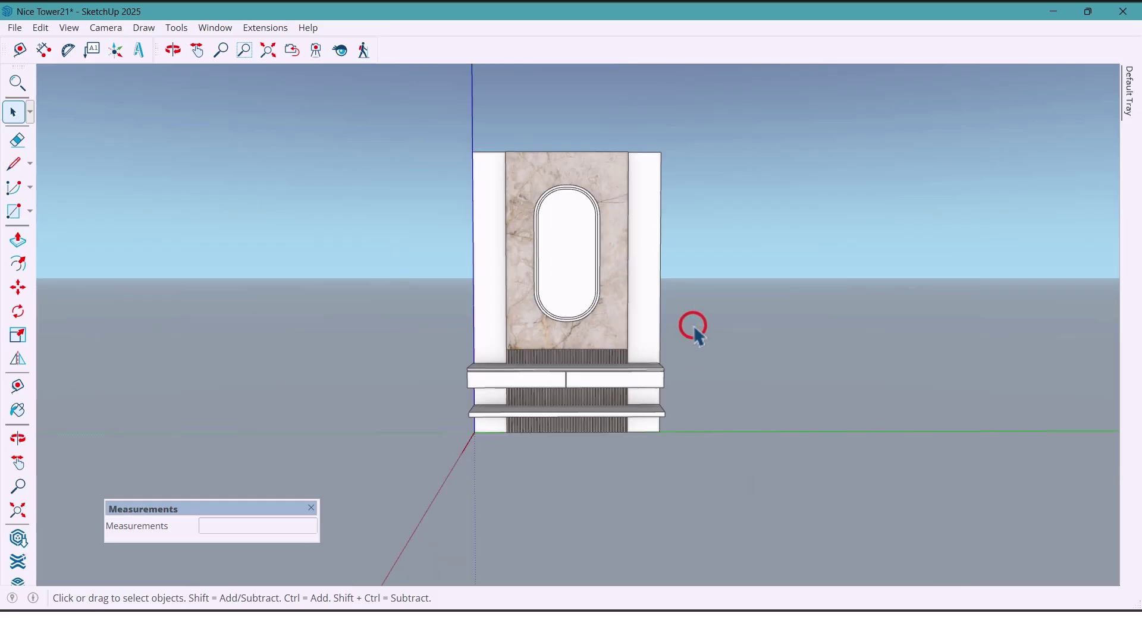
scroll(695, 209, "up", 2)
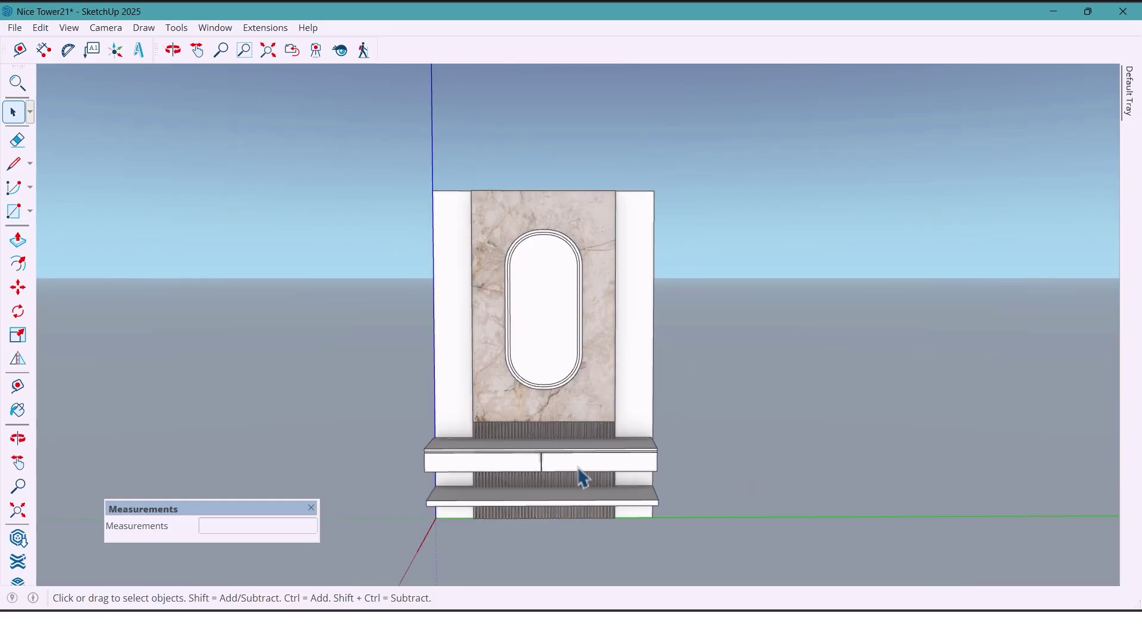
scroll(581, 478, "up", 3)
middle_click_drag(527, 484, 526, 450)
- Paint both drawer fronts tan inside the drawer group
double_click(531, 459)
left_click(17, 411)
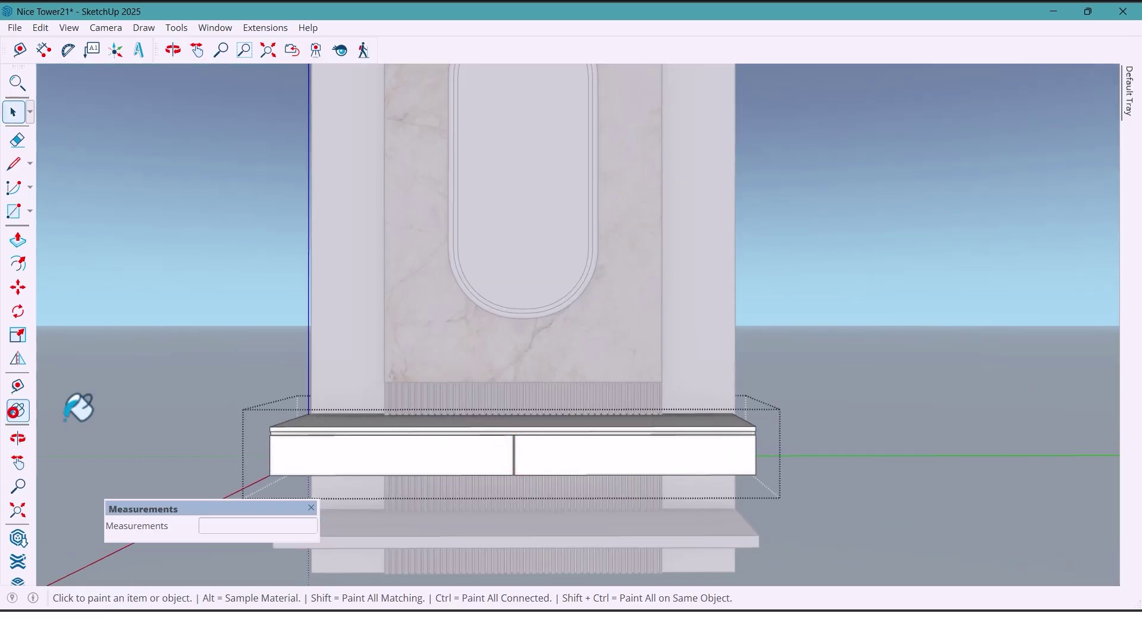
left_click(472, 454)
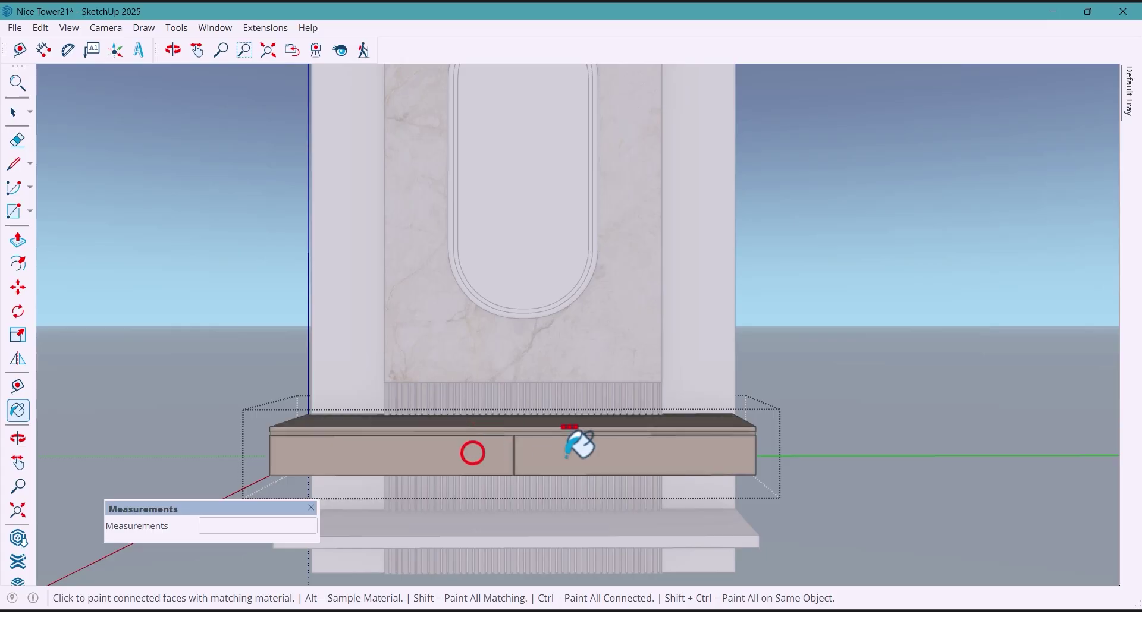
mouse_move(578, 444)
middle_mouse_down()
mouse_move(525, 454)
mouse_move(583, 458)
mouse_move(573, 443)
middle_mouse_up()
scroll(573, 443, "up", 1)
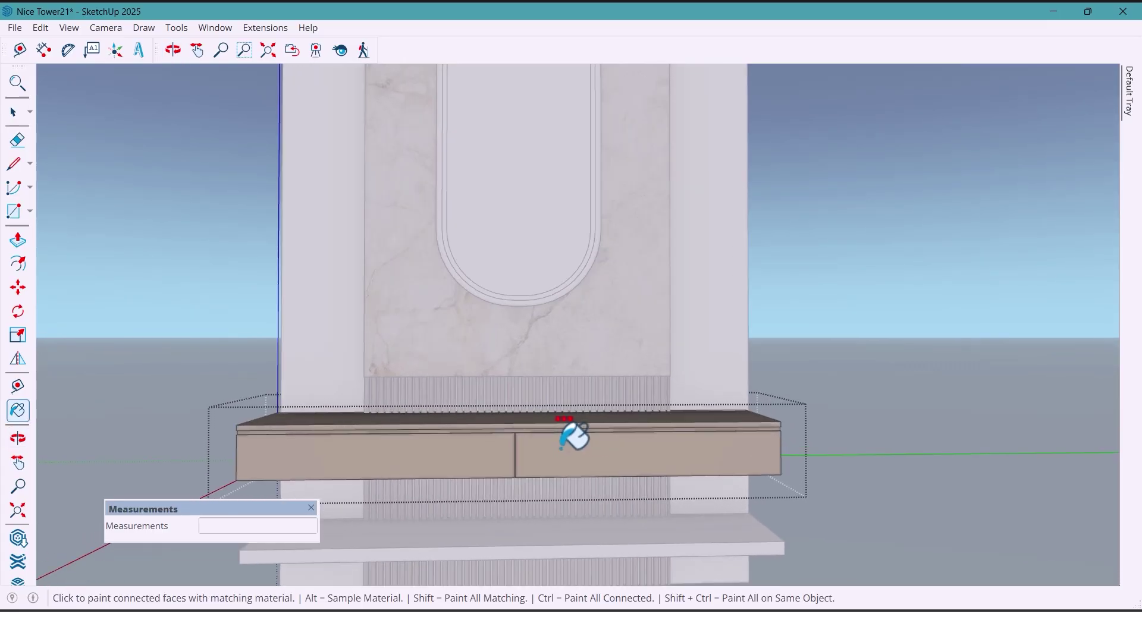
scroll(574, 443, "down", 3)
key("space")
key("Escape")
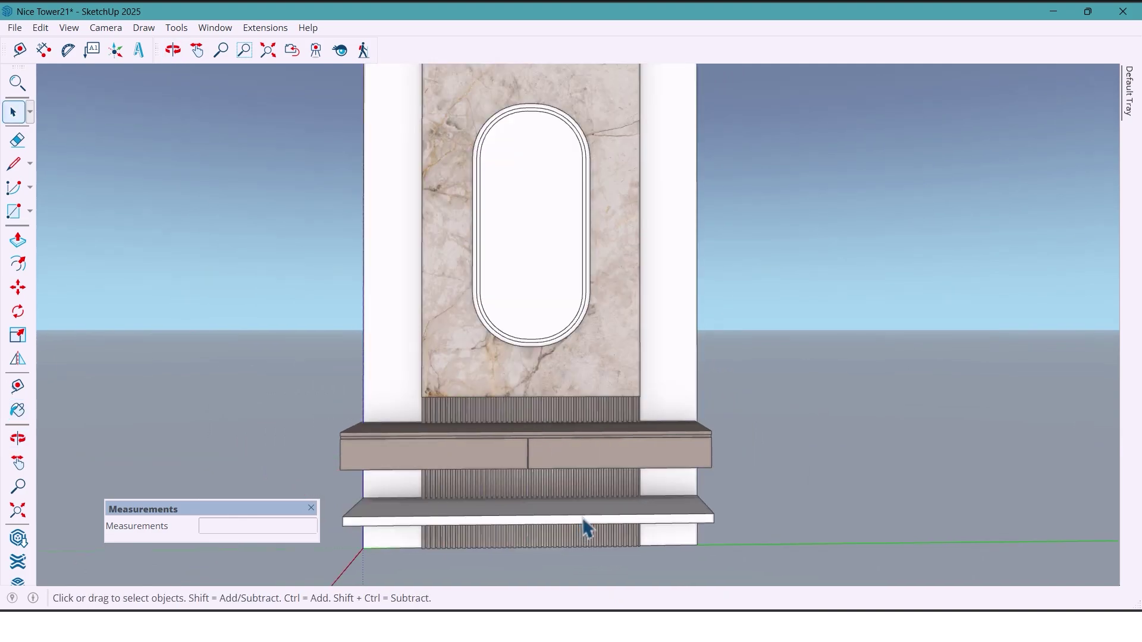
- Paint the top of the lower floating shelf a dark finish
double_click(583, 519)
left_click(18, 410)
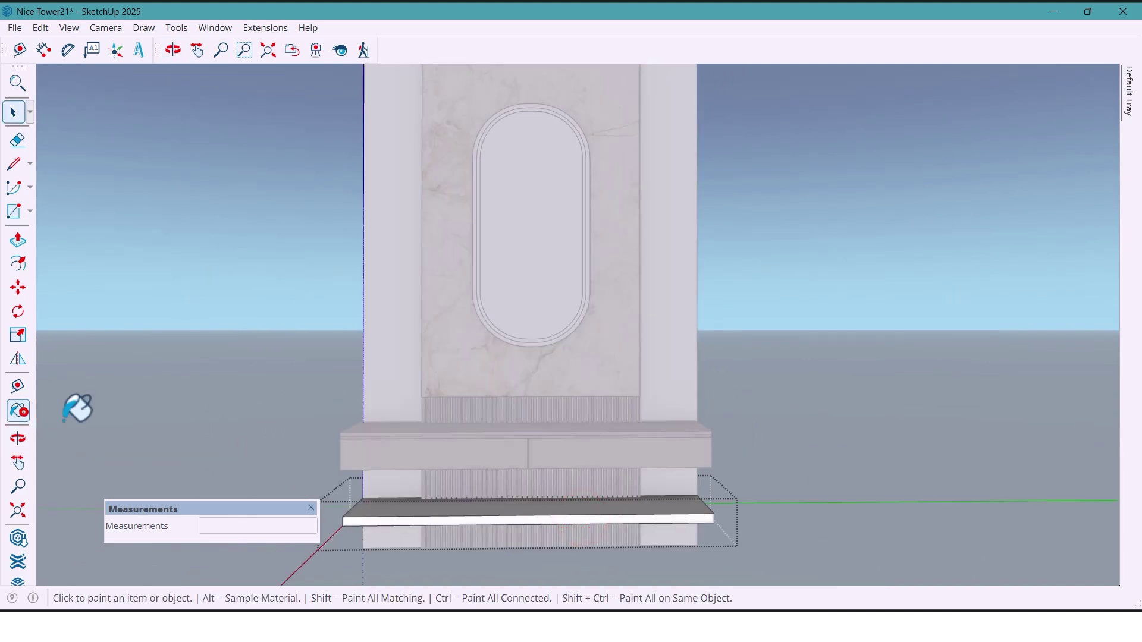
left_click(471, 509)
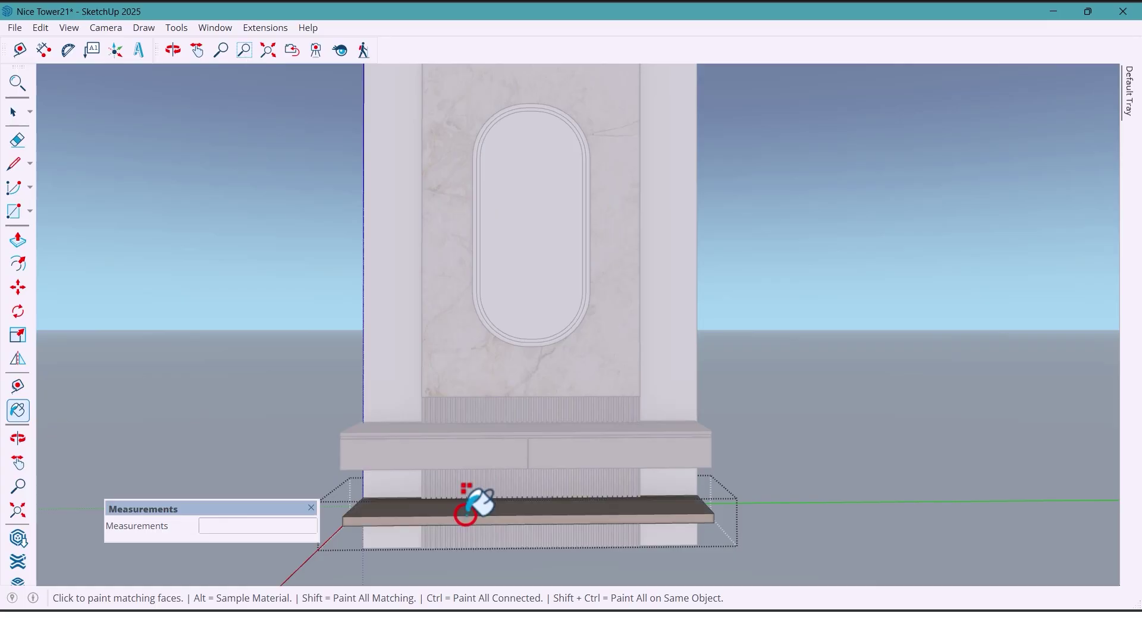
key("space")
key("Escape")
scroll(505, 505, "down", 3)
mouse_move(690, 506)
middle_mouse_down()
mouse_move(662, 505)
mouse_move(678, 505)
middle_mouse_up()
- Paint the left and right side panels light beige
left_click(14, 410)
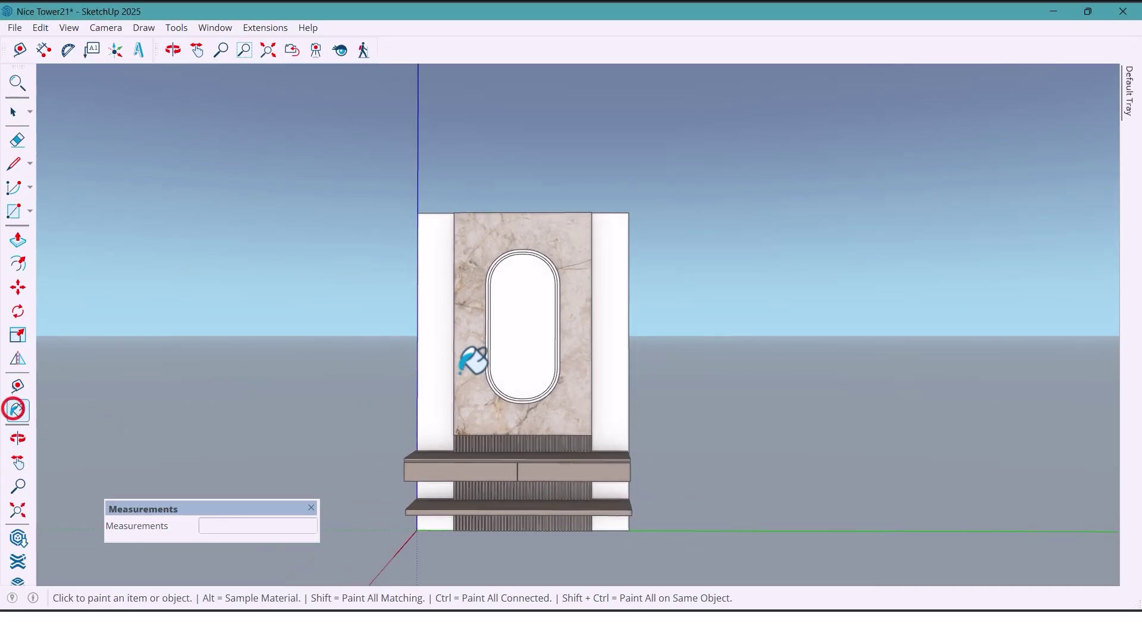
left_click(603, 353)
left_click(439, 361)
mouse_move(443, 369)
middle_mouse_down()
mouse_move(606, 404)
mouse_move(466, 402)
middle_mouse_up()
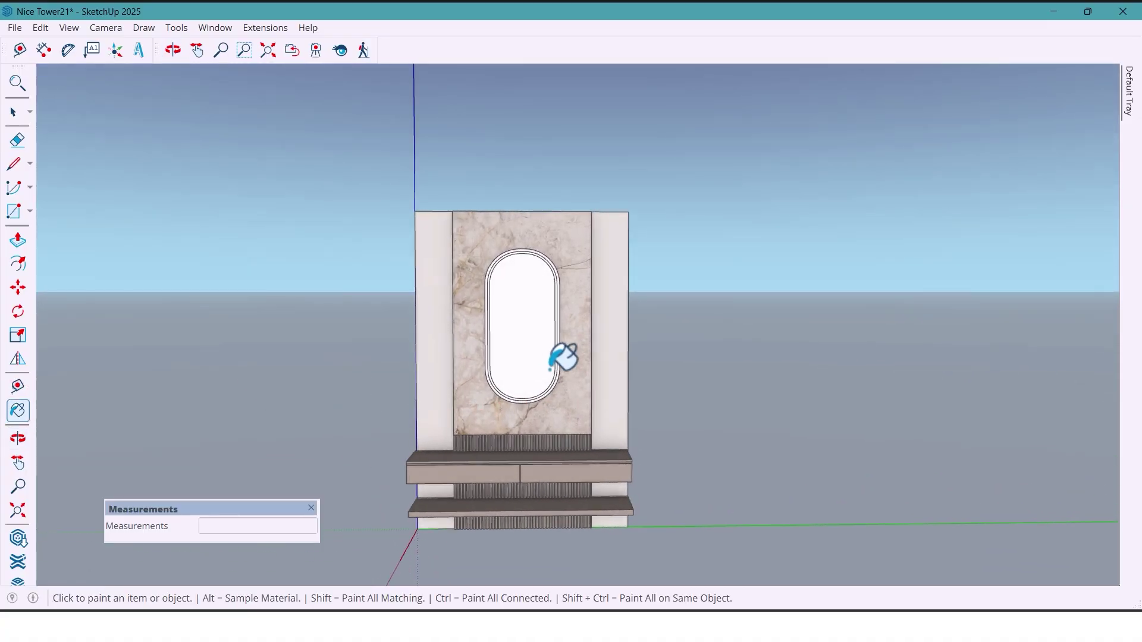
scroll(562, 357, "up", 2)
scroll(549, 368, "down", 2)
middle_click_drag(548, 369, 520, 342, "shift")
scroll(521, 342, "up", 1)
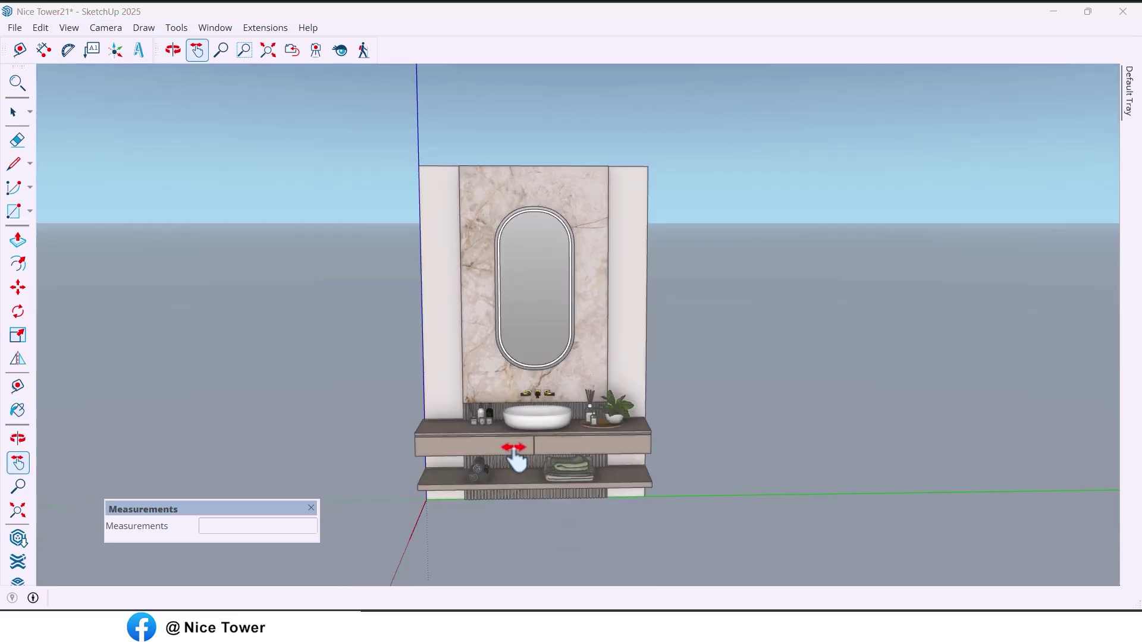
- Orbit and zoom around the dressed vanity so it recedes to the right for review
middle_click_drag(512, 458, 465, 452)
scroll(482, 439, "up", 10)
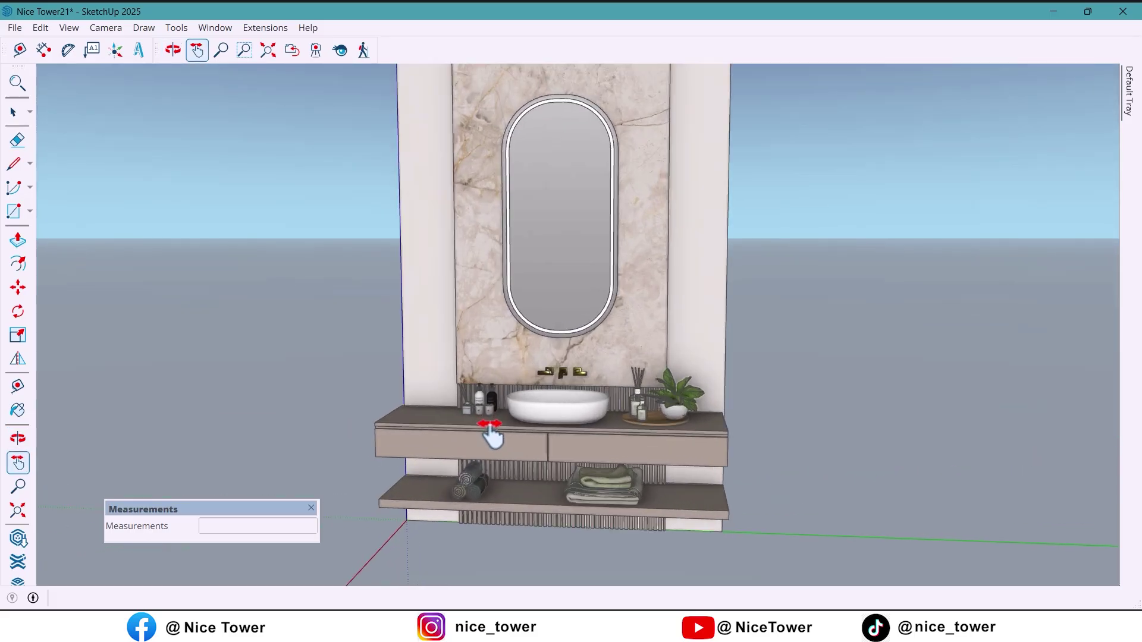
middle_click_drag(517, 430, 564, 387)
scroll(591, 431, "down", 6)
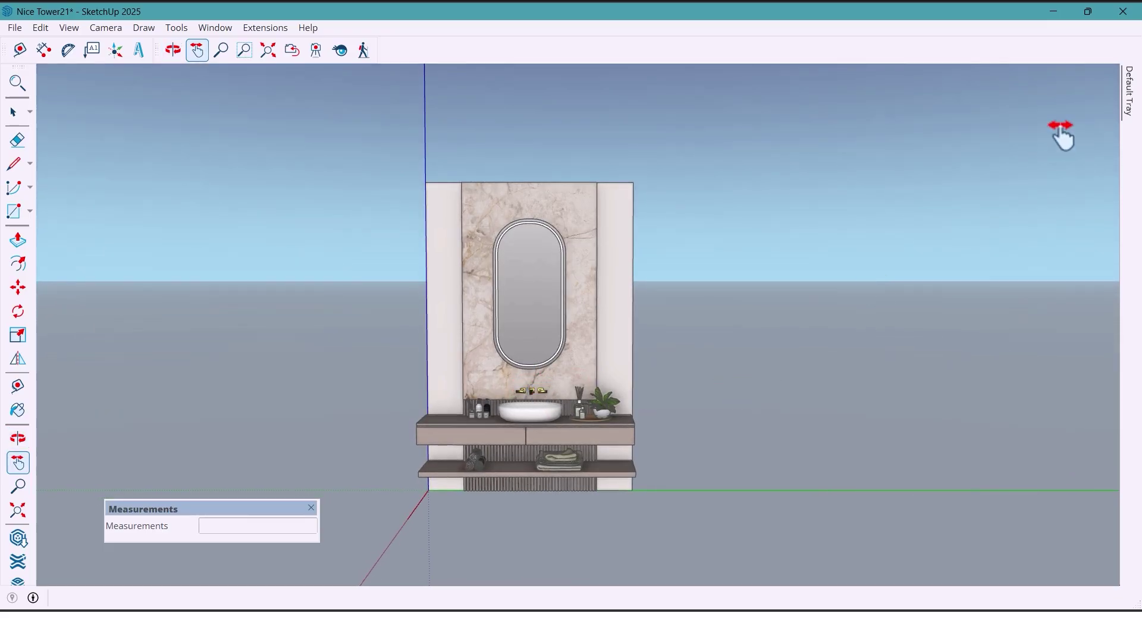